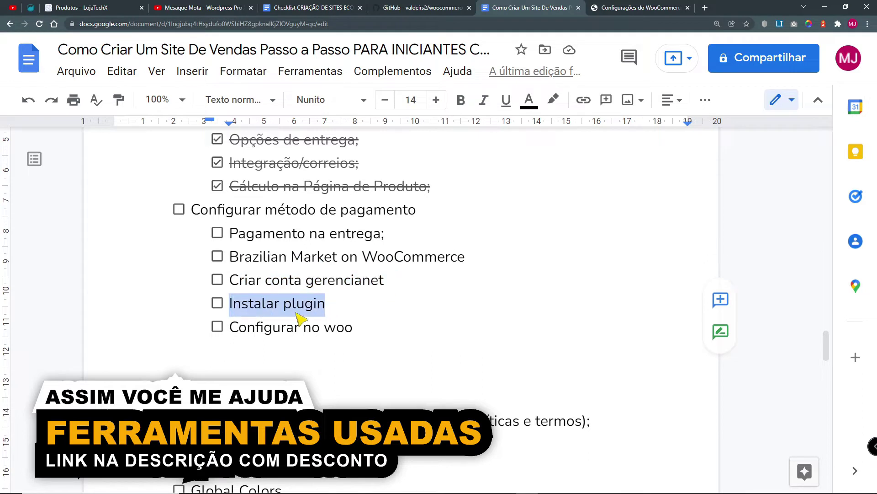
Step: Make the checklist word 'gerencianet' bold and capitalise it to 'Gerencianet'
double_click(315, 282)
key("ctrl+b")
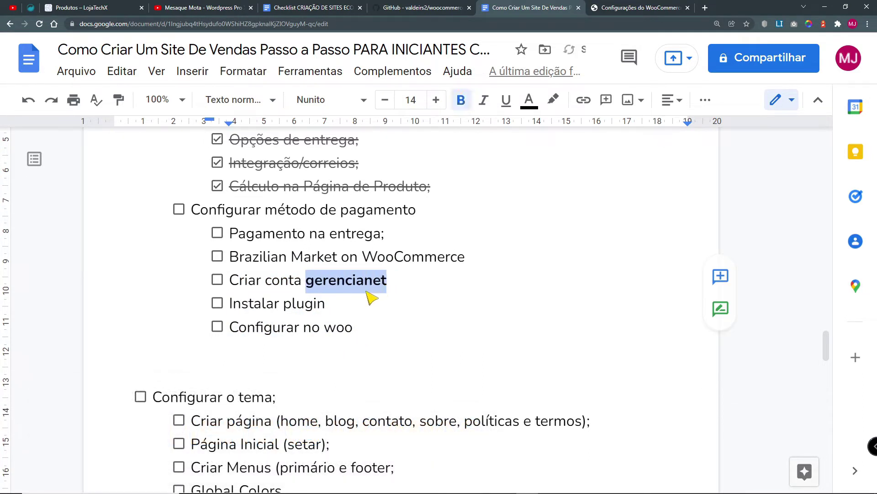
left_click(345, 290)
left_click_drag(306, 283, 315, 282)
type("G")
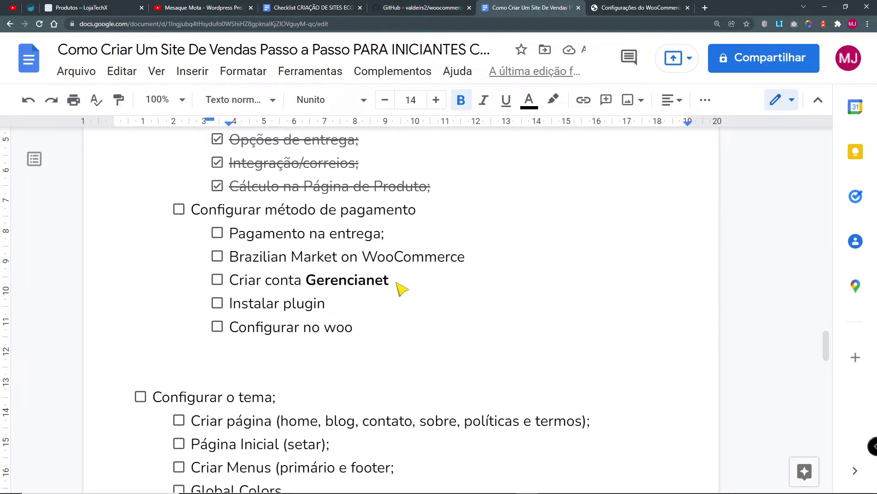
Step: Review the edited checklist item, then return to the WooCommerce settings tab
left_click_drag(389, 284, 313, 284)
scroll(336, 314, "up", 2)
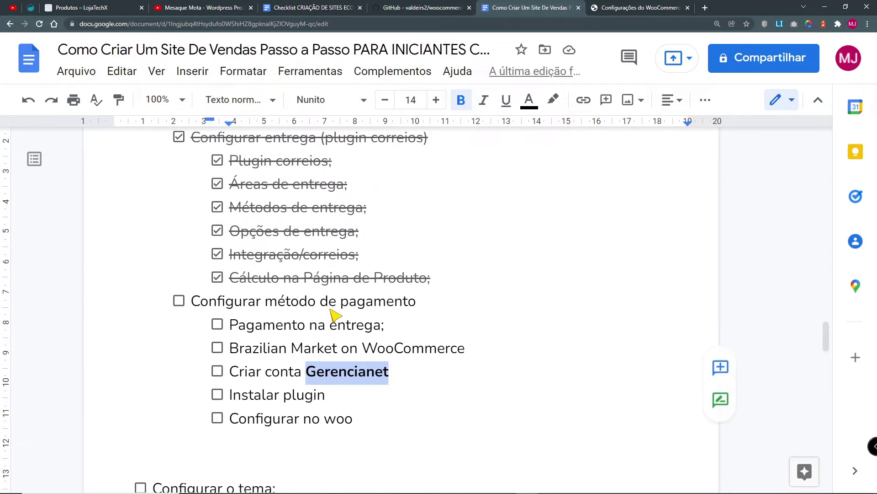
left_click(306, 324)
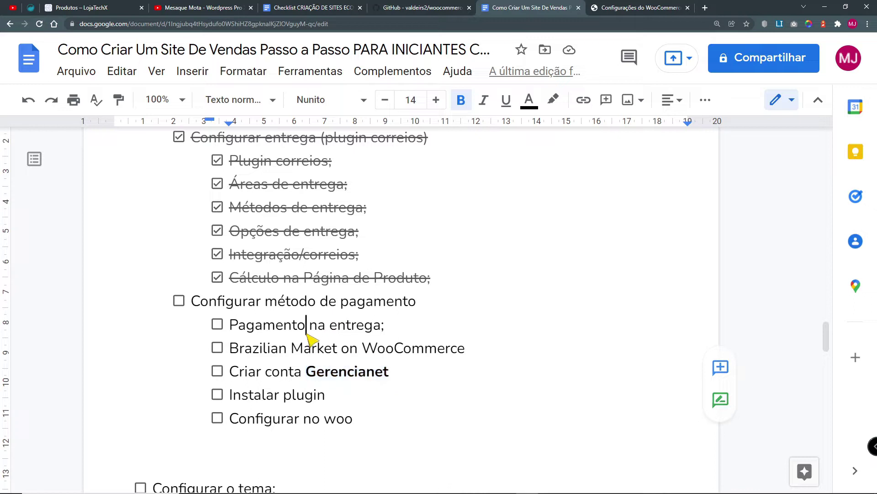
left_click(622, 7)
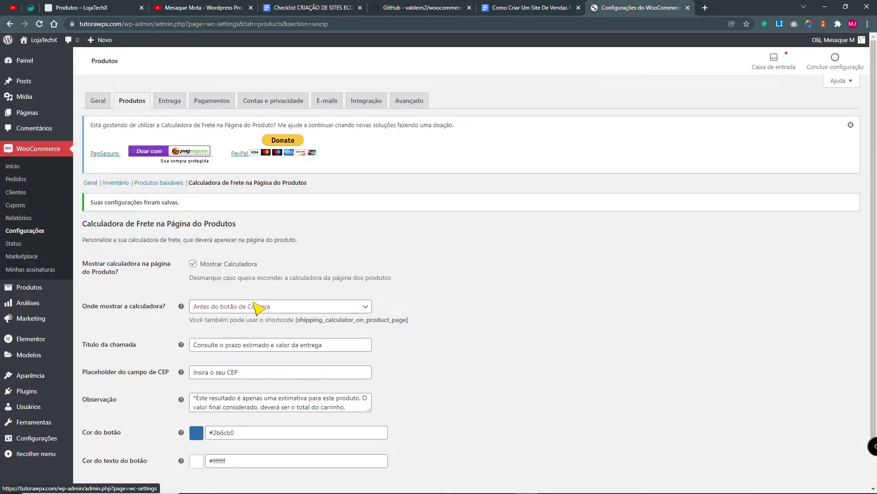
Step: Open the WooCommerce Pagamentos settings and dismiss the donation notice at normal zoom
scroll(313, 306, "up", 4)
scroll(476, 324, "down", 2)
left_click(45, 242)
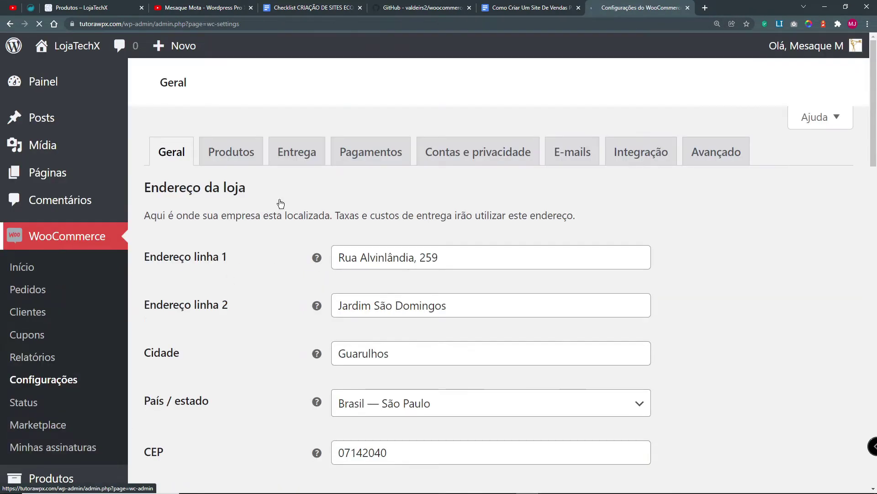
left_click(368, 153)
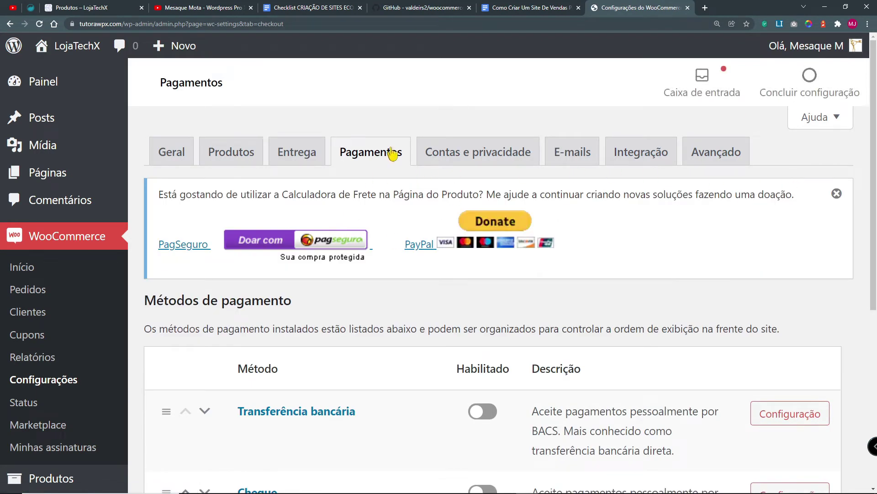
left_click(837, 194)
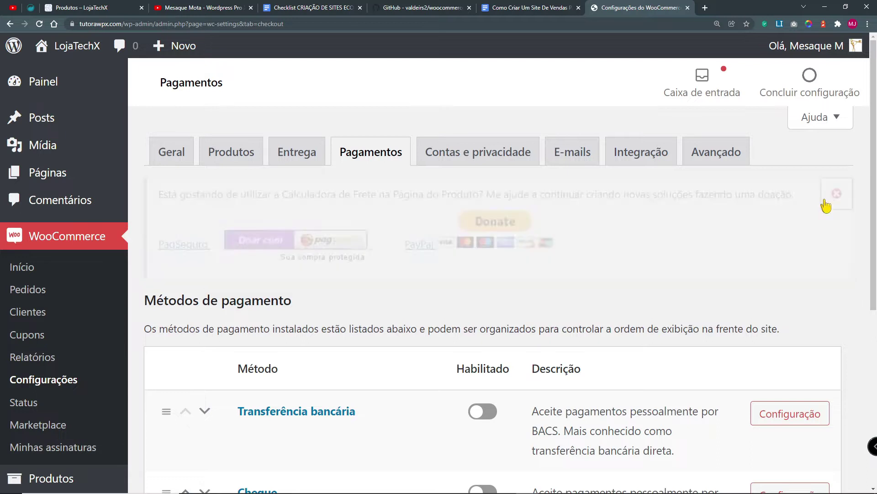
key("ctrl+0")
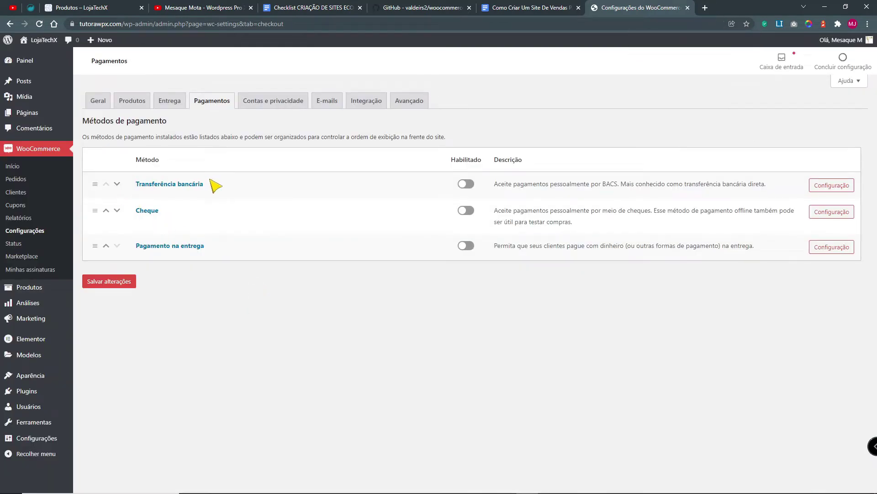
Step: Switch on the Pagamento na entrega payment method
left_click_drag(231, 187, 134, 211)
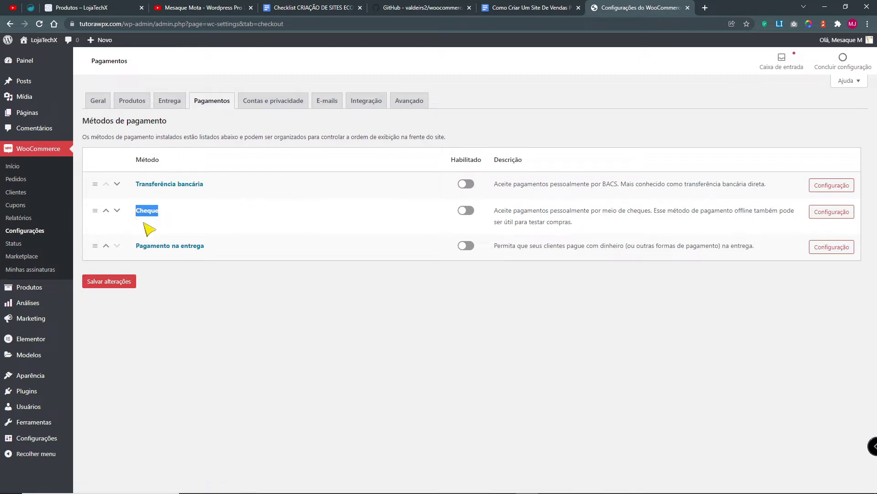
left_click_drag(209, 247, 136, 247)
left_click(257, 316)
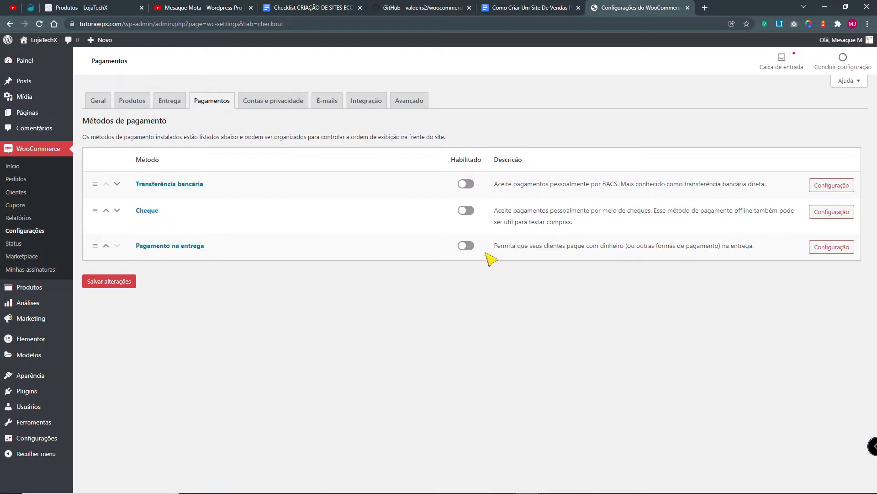
left_click(471, 246)
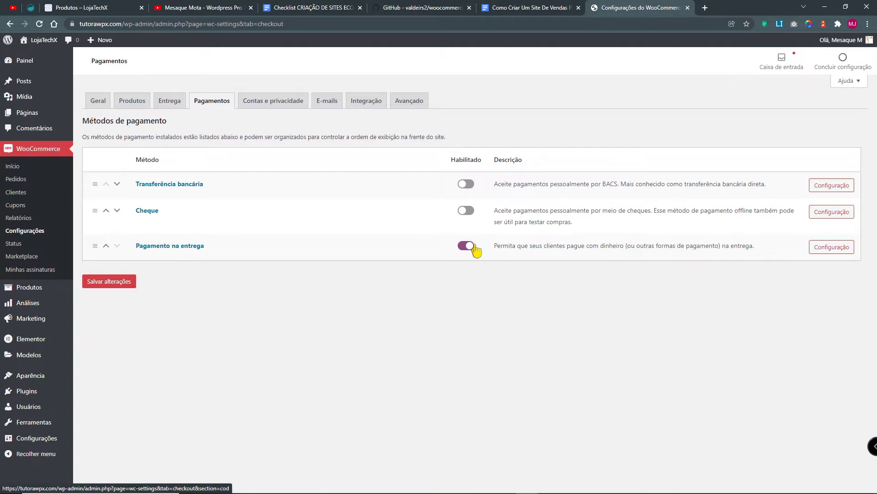
Step: In Pagamento na entrega settings, limit shipping methods to any 'Retirar no local' method
left_click(831, 249)
left_click(268, 259)
left_click(237, 288)
left_click_drag(222, 280, 303, 286)
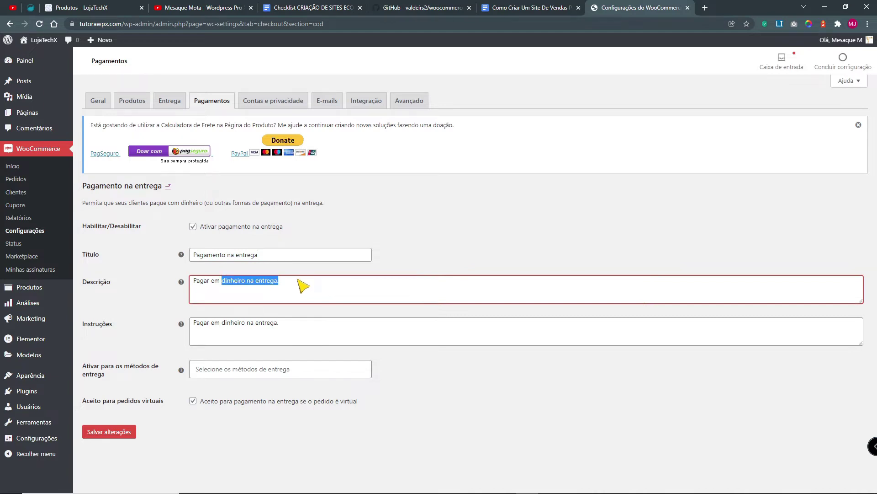
left_click_drag(210, 324, 347, 378)
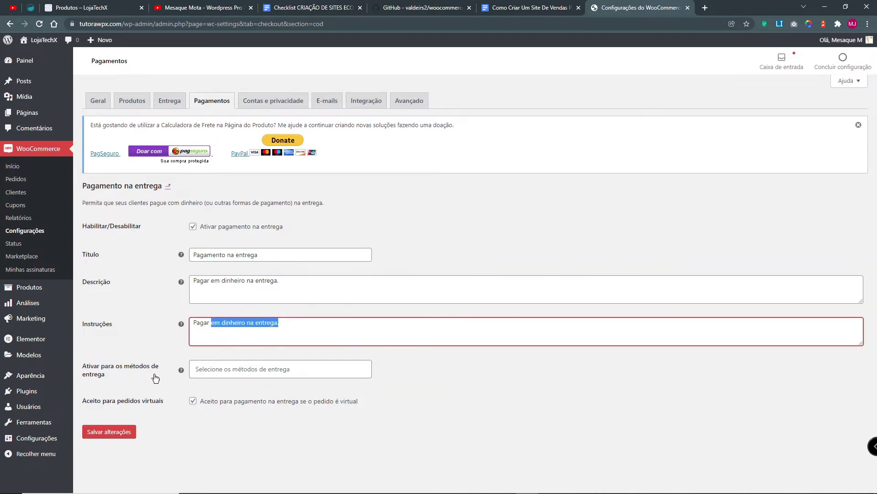
left_click(231, 371)
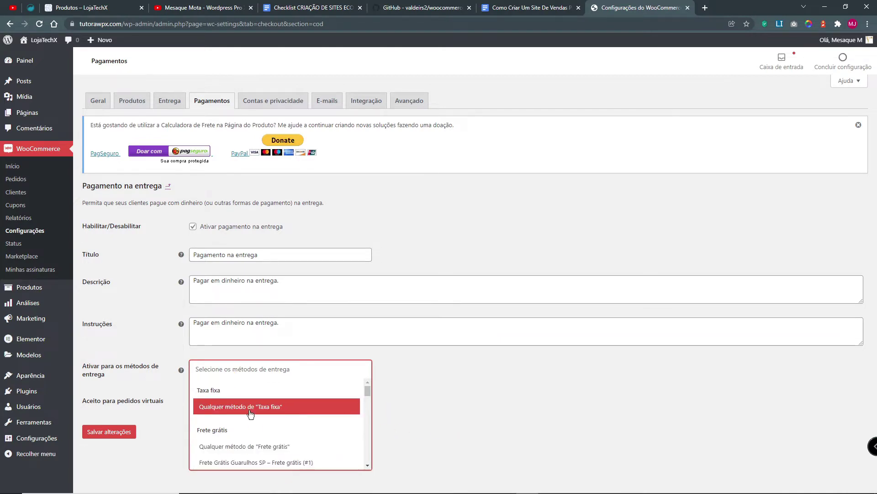
scroll(259, 461, "down", 2)
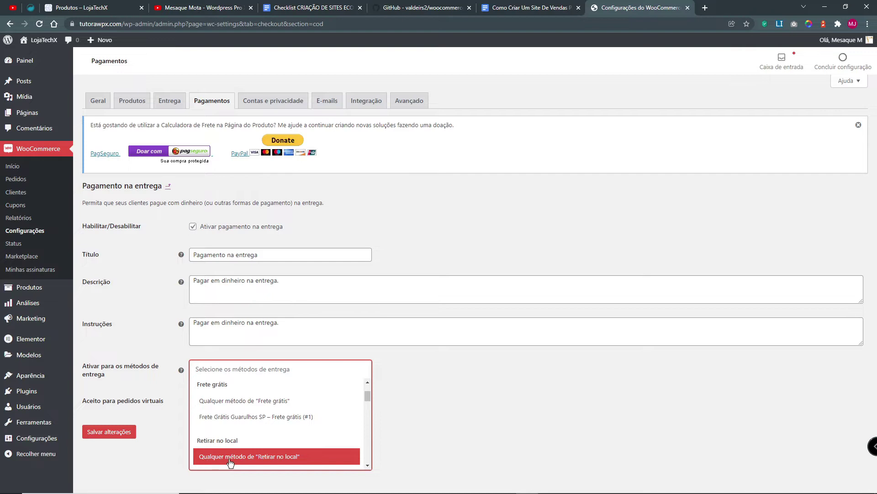
left_click(268, 457)
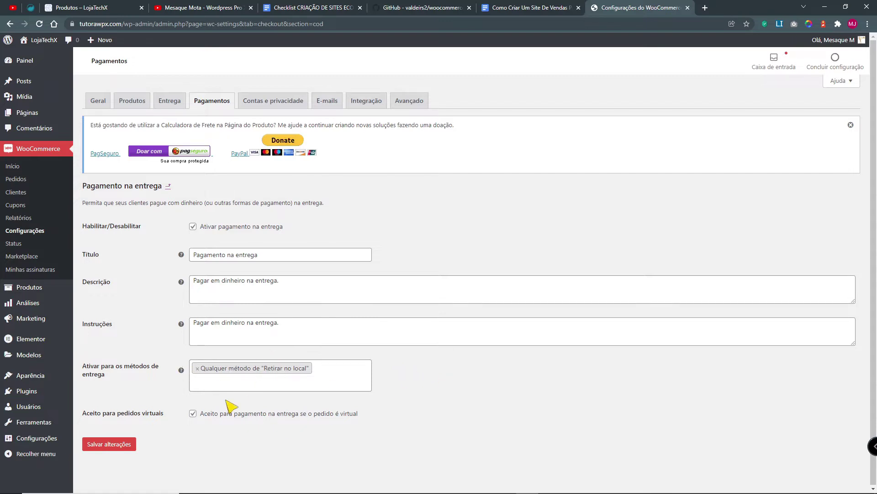
Step: Stop accepting Pagamento na entrega for virtual orders and save the changes
left_click_drag(219, 417, 356, 419)
left_click(366, 416)
left_click(194, 414)
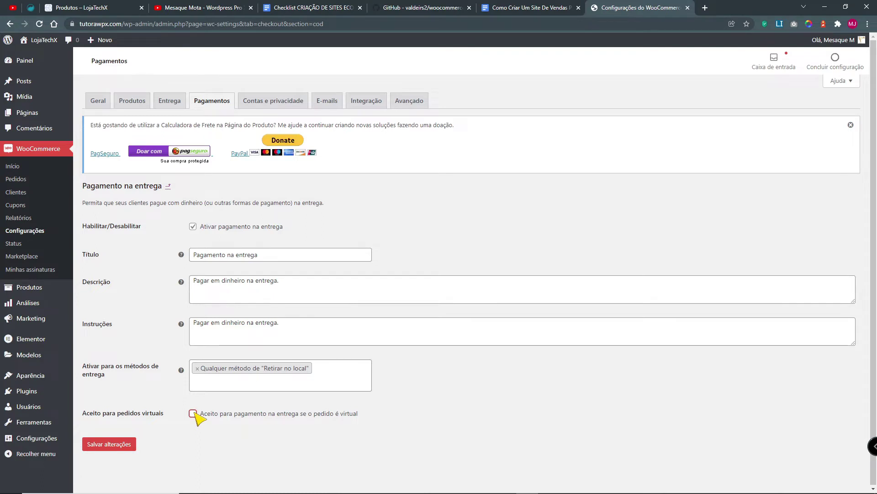
left_click(109, 445)
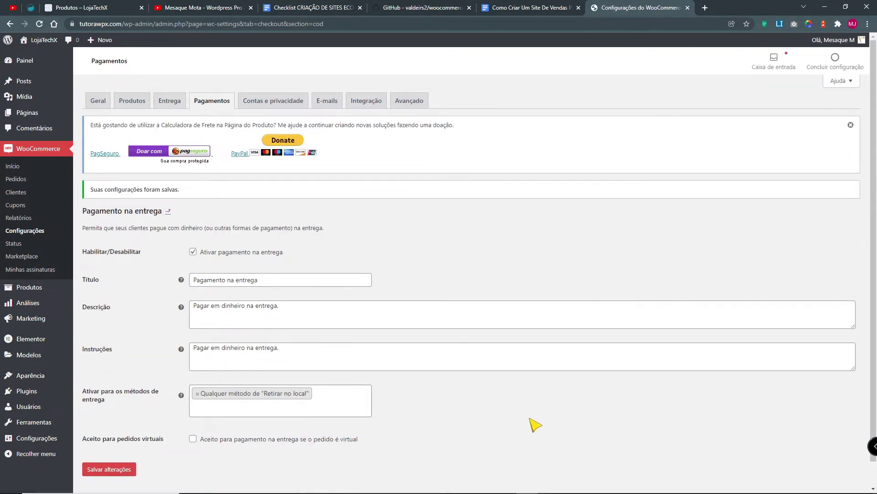
Step: Tick off the Pagamento na entrega item in the checklist and return to WooCommerce
left_click(513, 10)
left_click(217, 324)
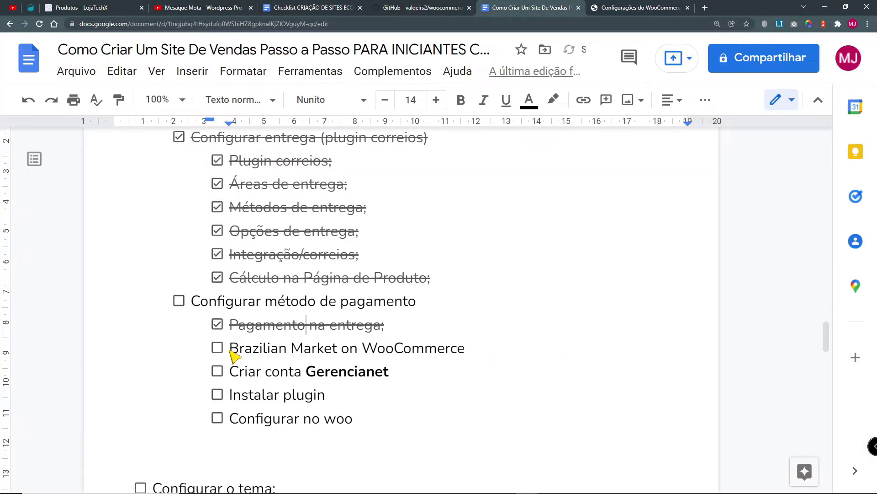
left_click_drag(230, 352, 465, 356)
key("ctrl+c")
left_click(626, 14)
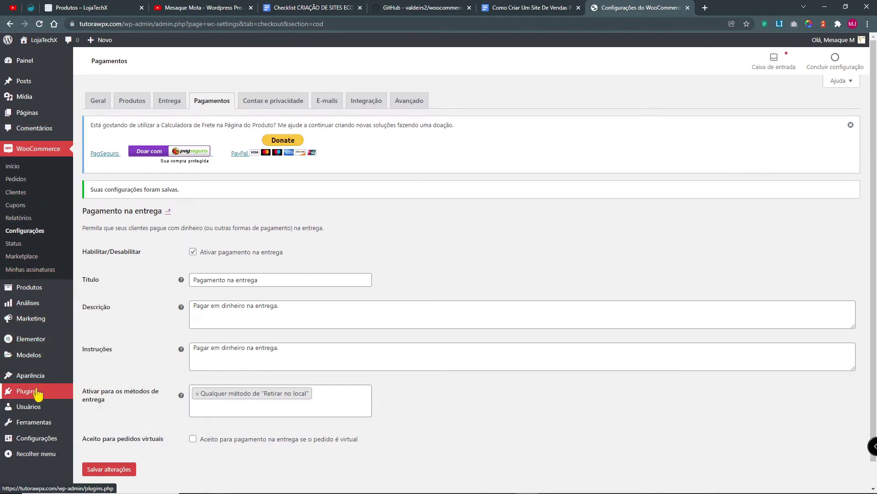
Step: Search the plugin directory for Brazilian Market on WooCommerce, zoomed to 150%
mouse_move(27, 393)
left_click(103, 406)
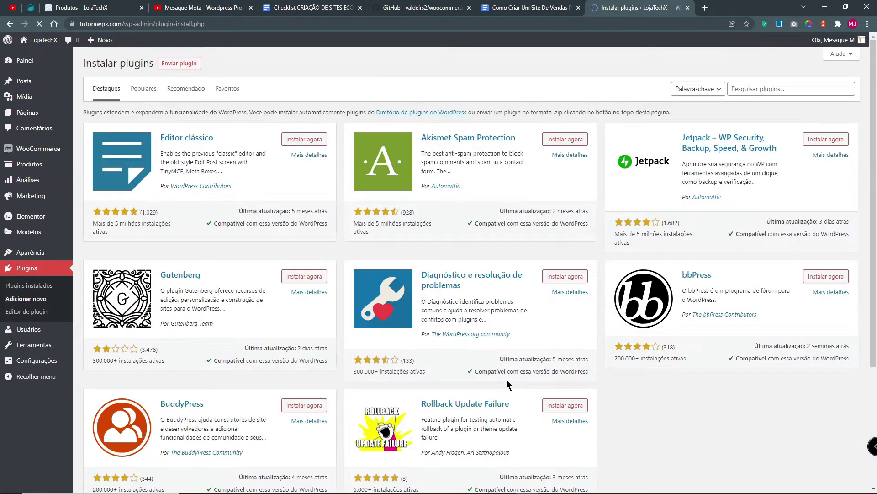
left_click(749, 91)
key("ctrl+v")
key("ctrl+plus")
key("ctrl+plus")
key("ctrl+plus")
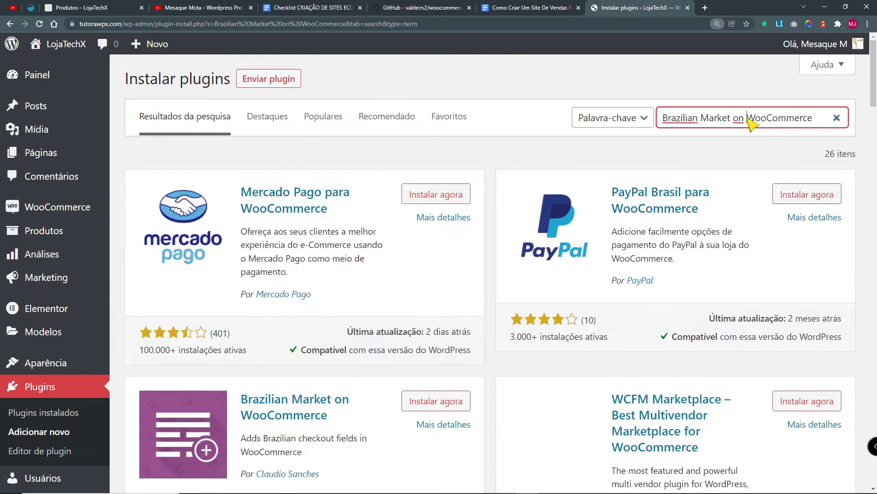
left_click_drag(748, 119, 822, 124)
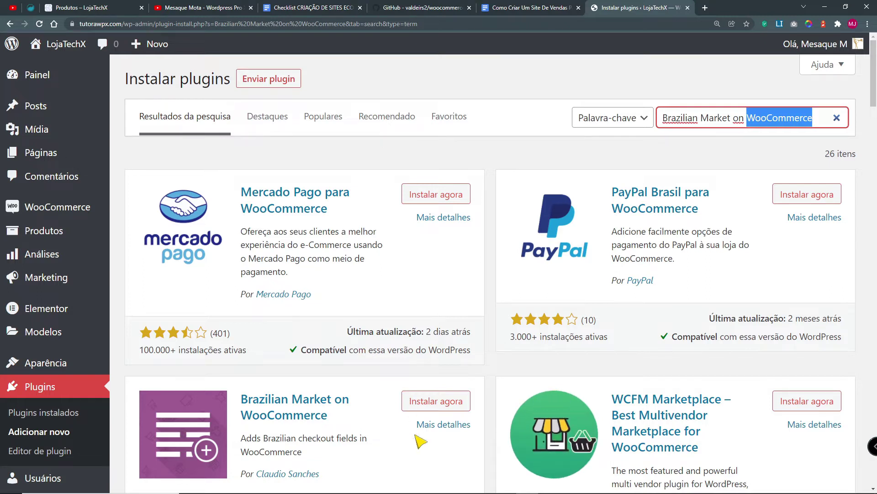
scroll(403, 423, "down", 1)
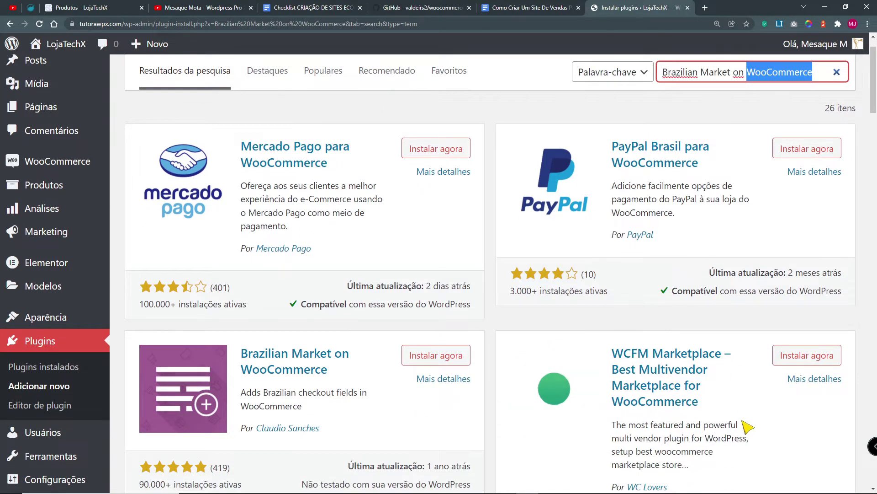
scroll(748, 427, "up", 1)
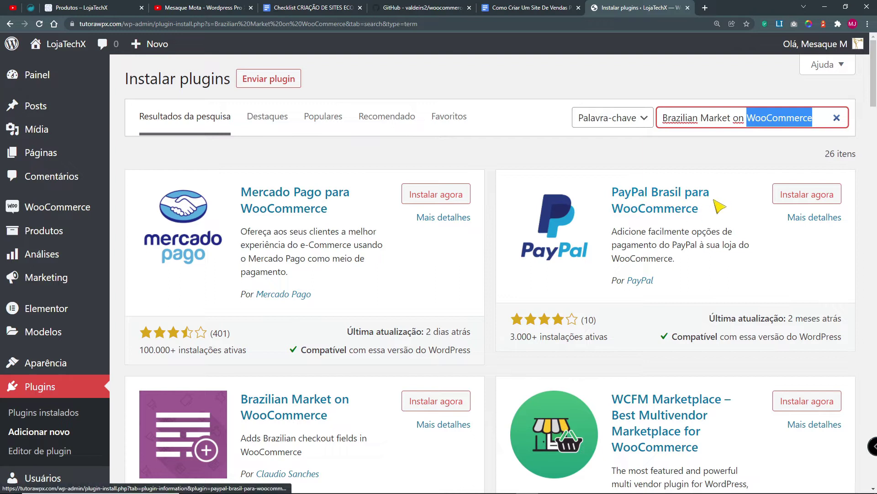
scroll(491, 389, "down", 3)
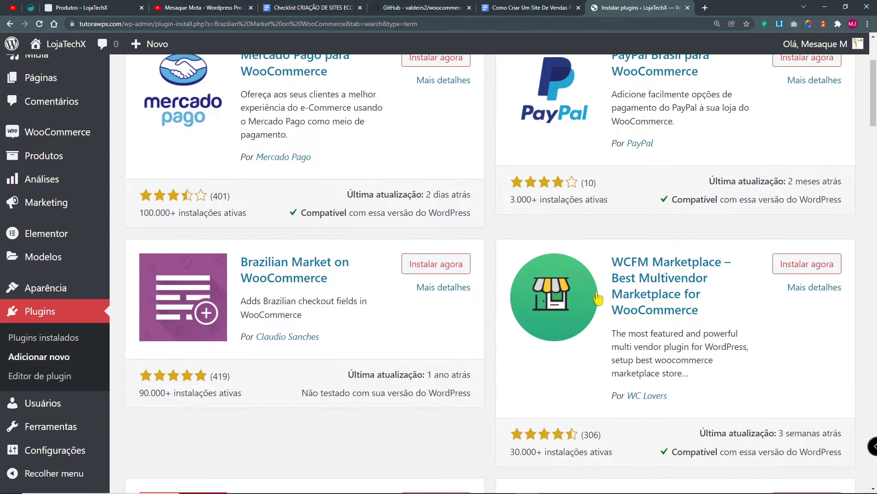
scroll(598, 298, "up", 3)
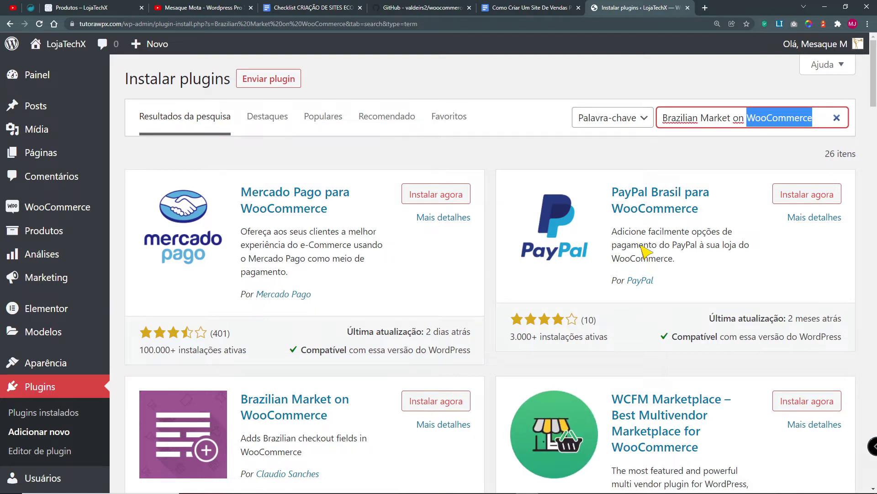
left_click(712, 216)
Step: Install and activate the Brazilian Market on WooCommerce plugin
left_click_drag(712, 217, 610, 191)
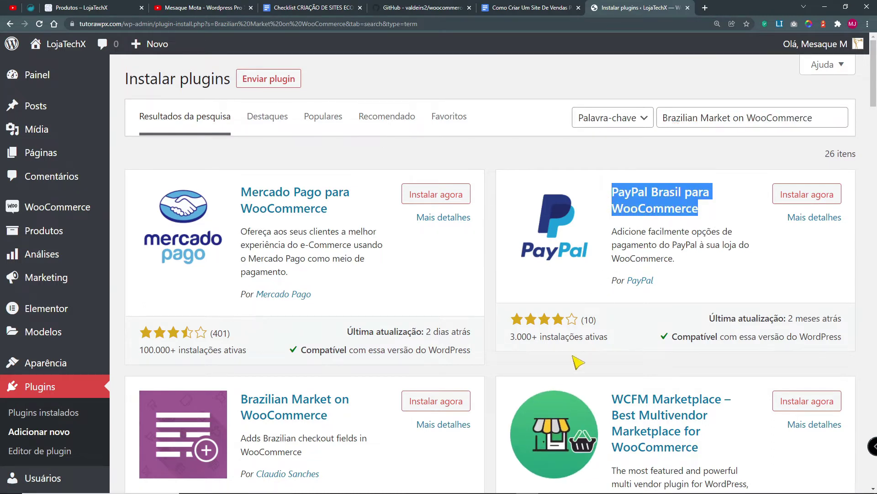
scroll(578, 362, "down", 4)
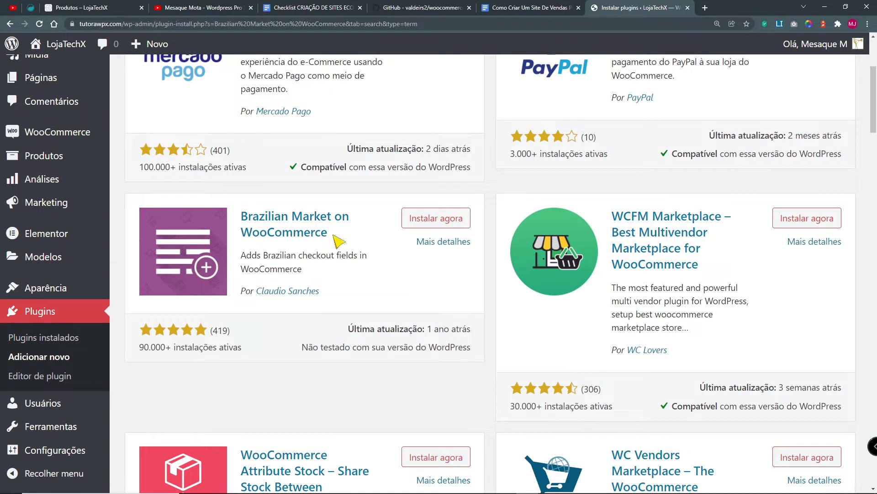
left_click_drag(338, 240, 239, 218)
left_click_drag(320, 292, 255, 292)
left_click(415, 227)
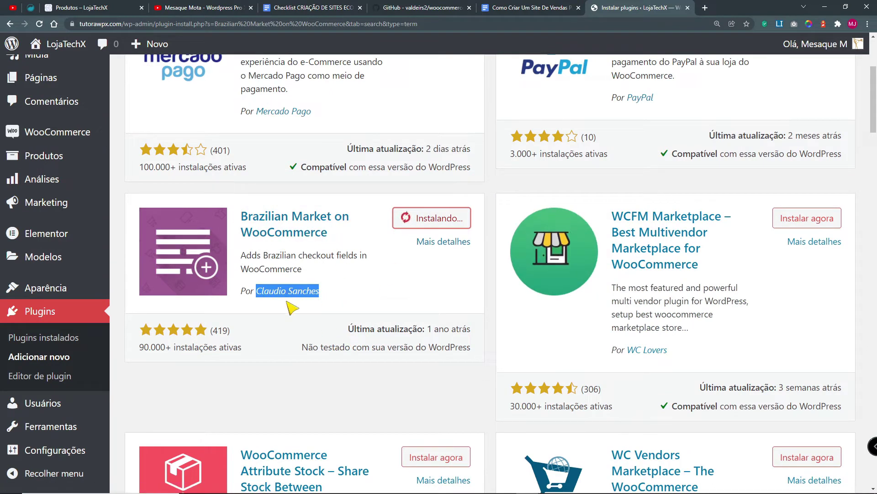
left_click(462, 222)
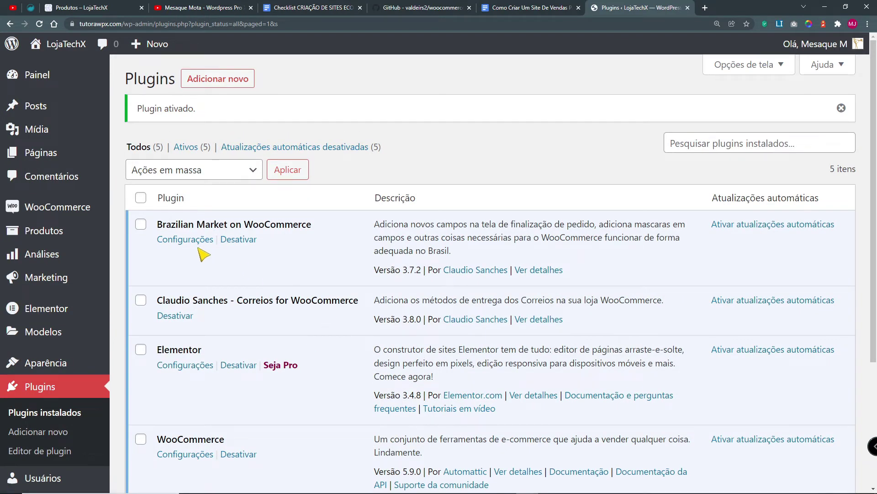
left_click_drag(157, 223, 201, 249)
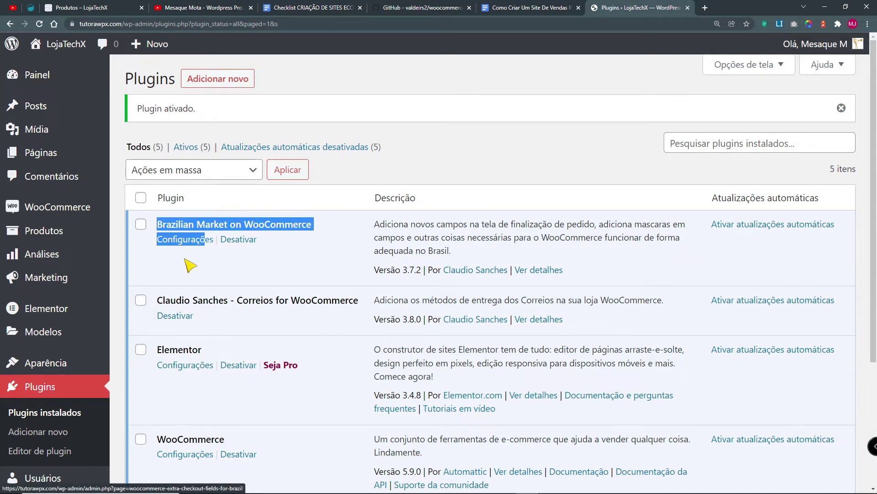
Step: In the plugin's settings, set Exibir Tipo de Pessoa to Física e Jurídica
left_click(186, 247)
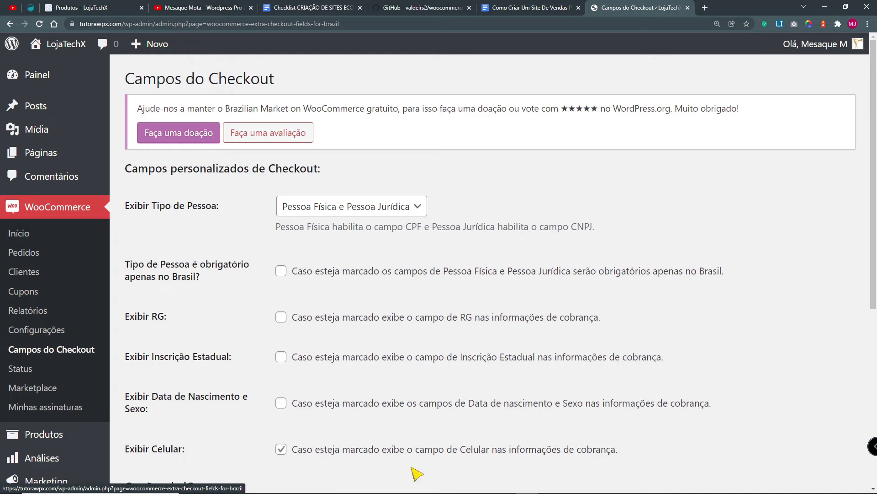
left_click(352, 207)
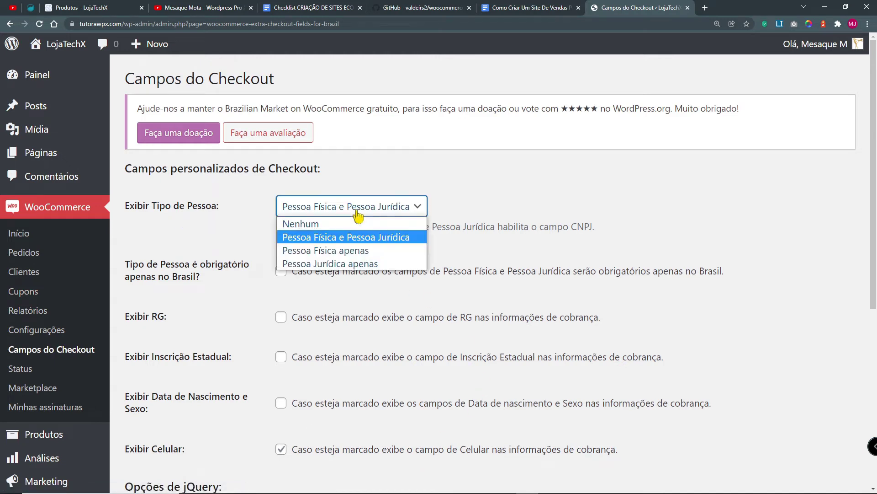
left_click(345, 252)
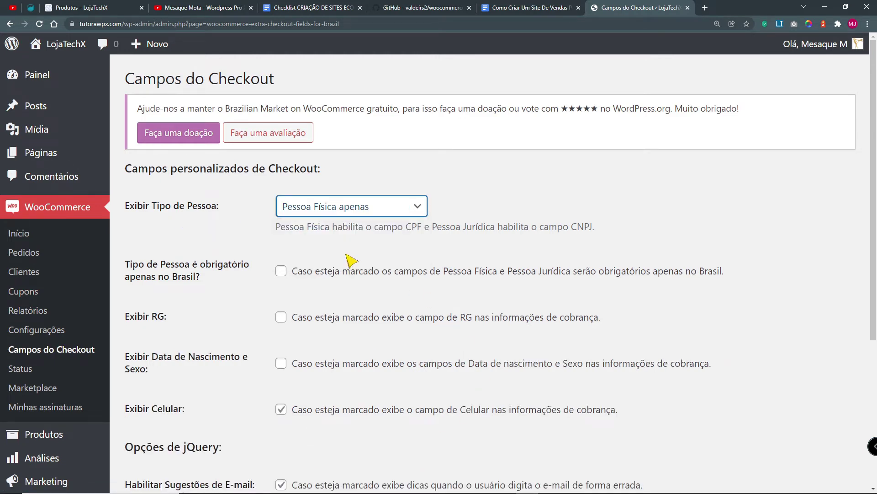
left_click(352, 206)
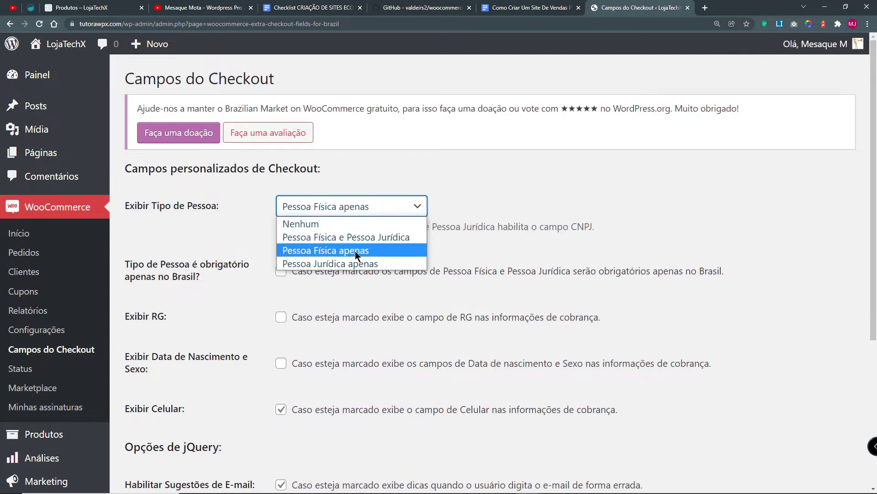
left_click(356, 264)
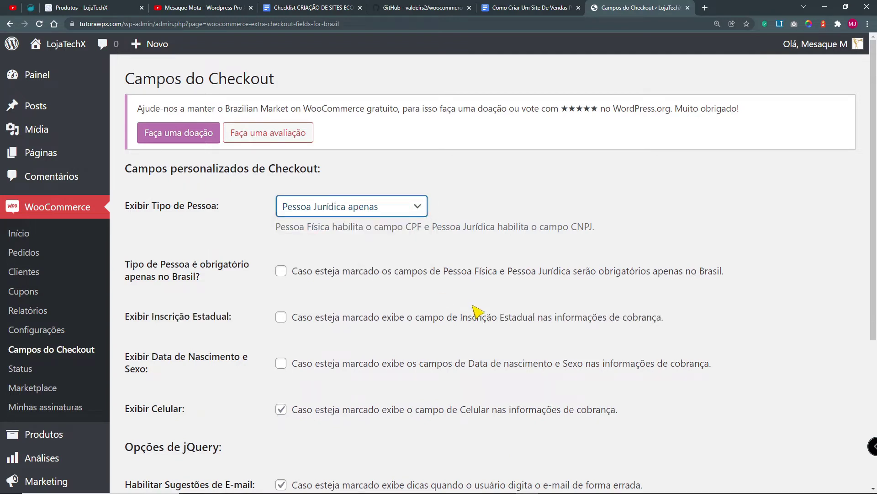
left_click(352, 206)
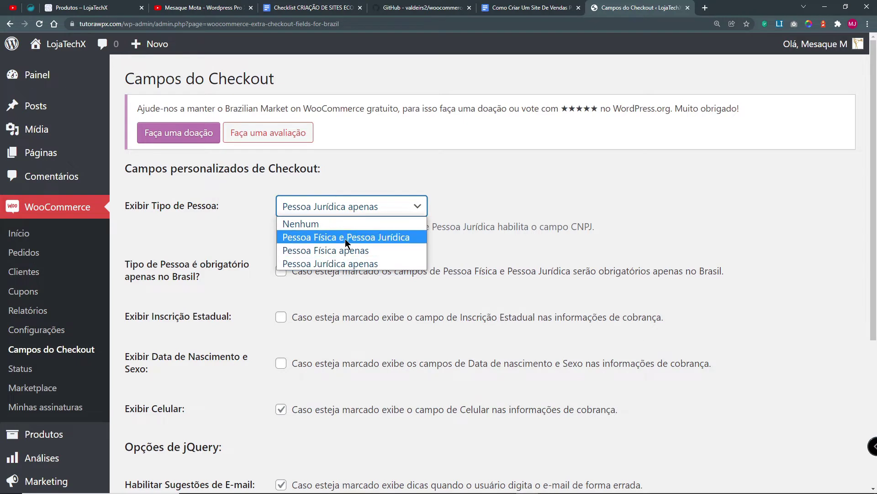
left_click(344, 238)
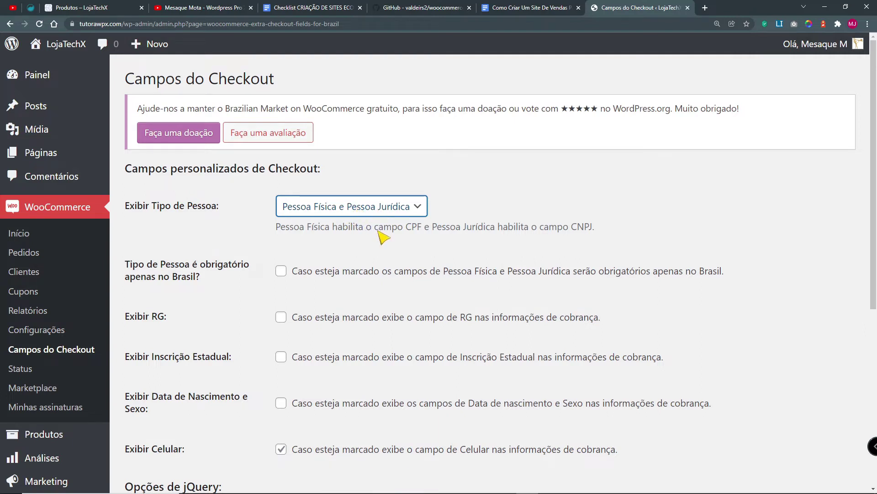
Step: Make the person type fields required only in Brazil
scroll(372, 167, "down", 1)
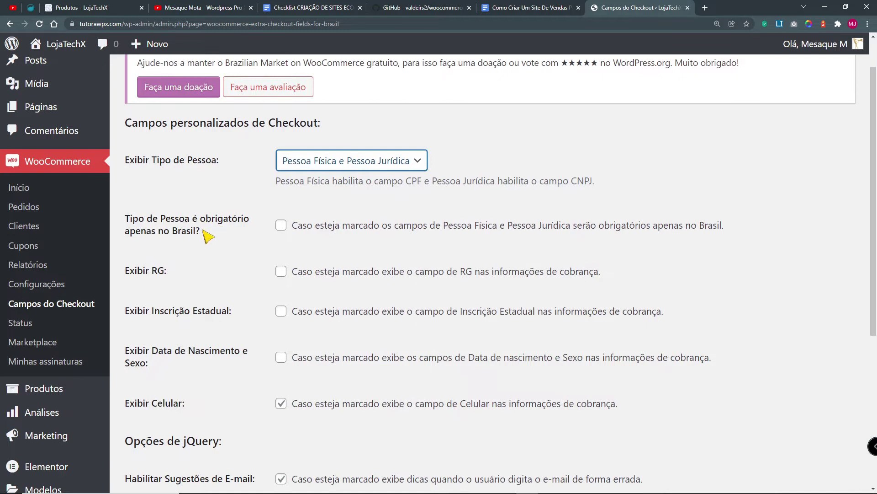
left_click(288, 226)
left_click_drag(435, 227, 719, 227)
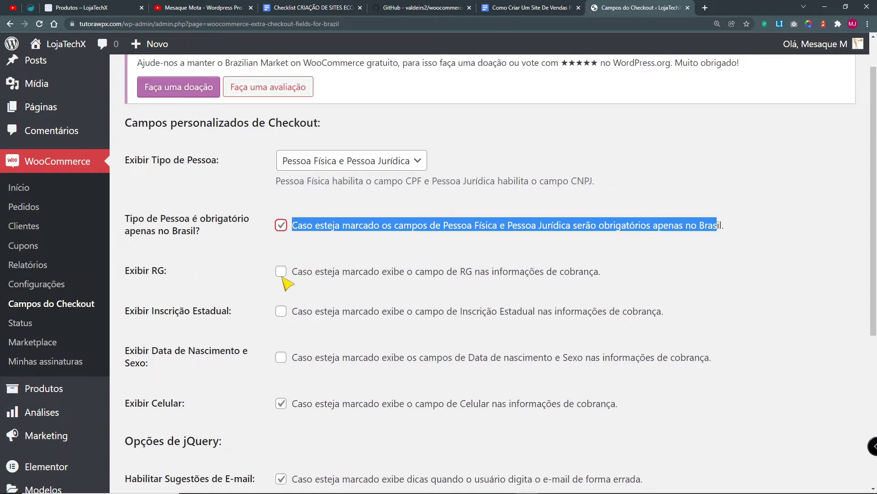
left_click_drag(296, 276, 611, 278)
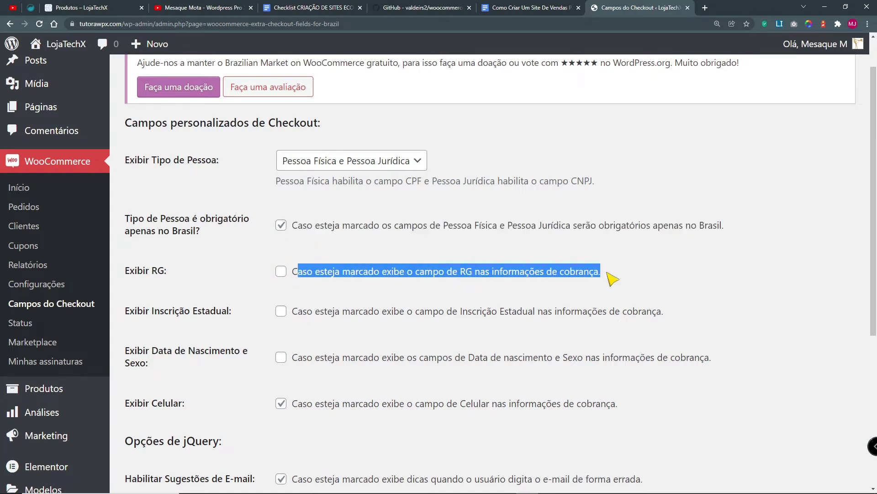
scroll(602, 273, "down", 1)
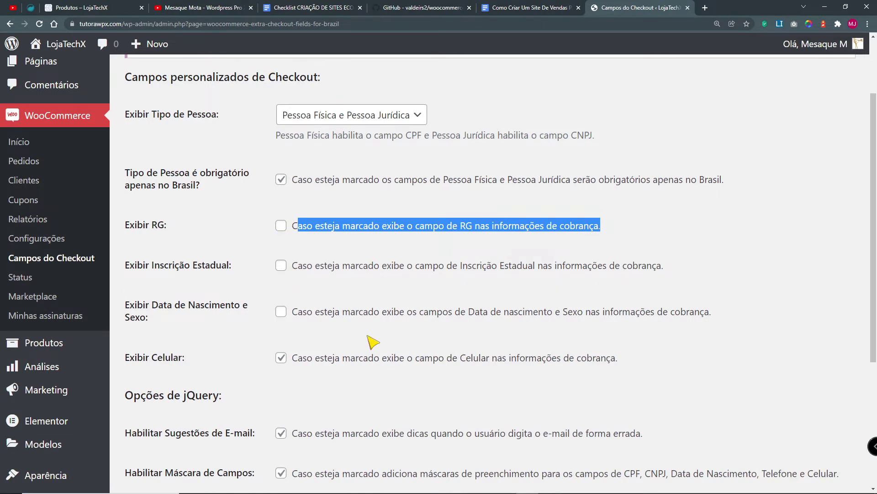
scroll(370, 341, "down", 2)
left_click_drag(500, 174, 664, 174)
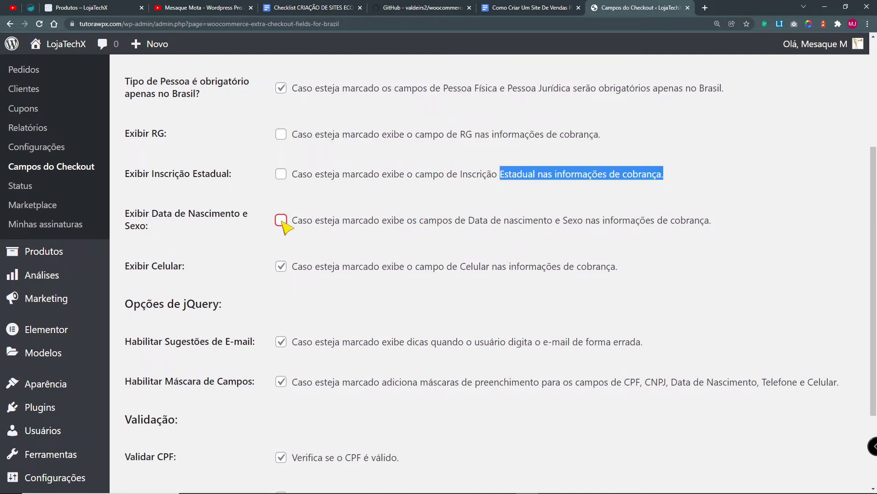
Step: Enable Exibir Data de Nascimento e Sexo so checkout shows birth date and sex
left_click_drag(150, 226, 128, 226)
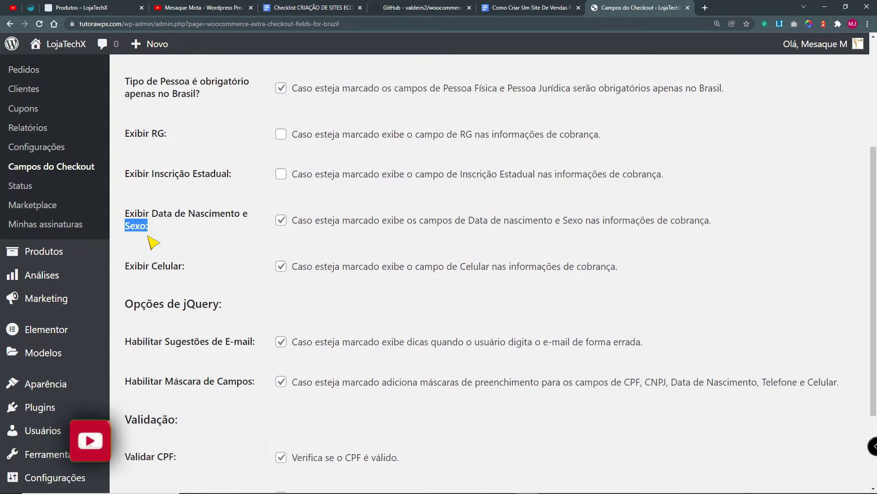
left_click(151, 232)
left_click_drag(129, 214, 260, 219)
left_click(221, 247)
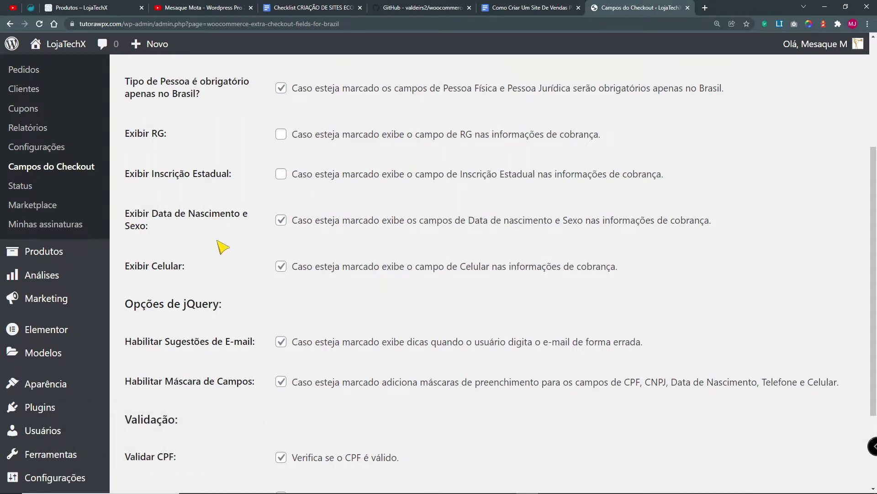
left_click_drag(173, 215, 128, 217)
left_click(154, 237)
left_click_drag(294, 226, 710, 226)
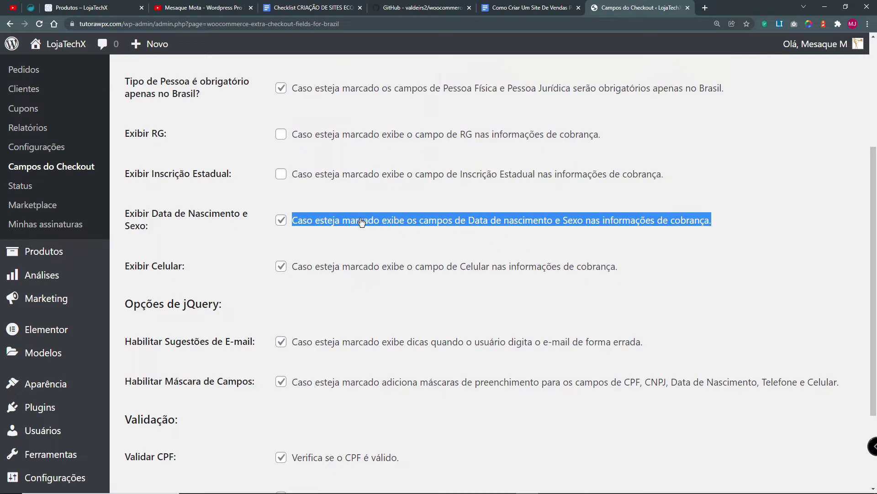
left_click(281, 221)
left_click(136, 217)
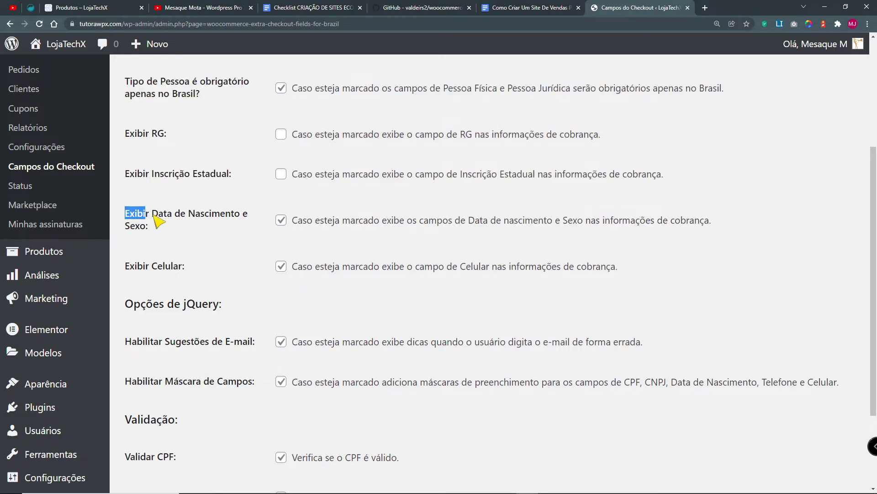
left_click_drag(172, 218, 249, 235)
left_click(249, 234)
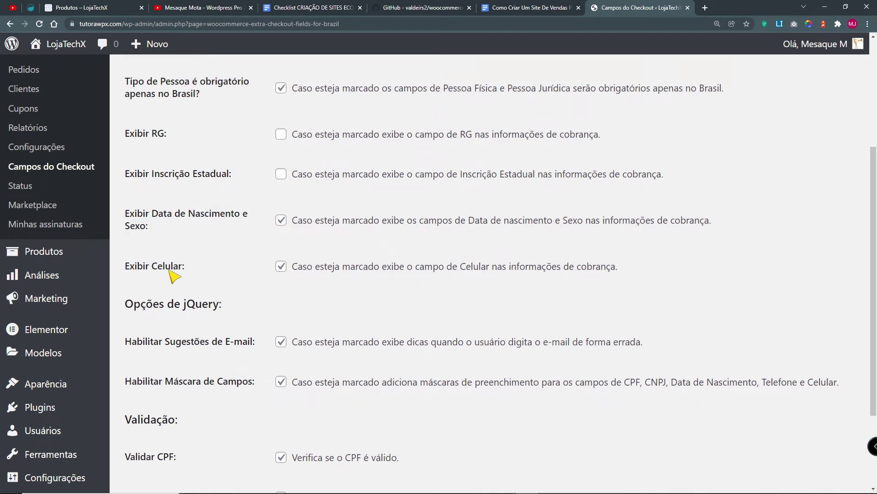
left_click_drag(416, 266, 622, 269)
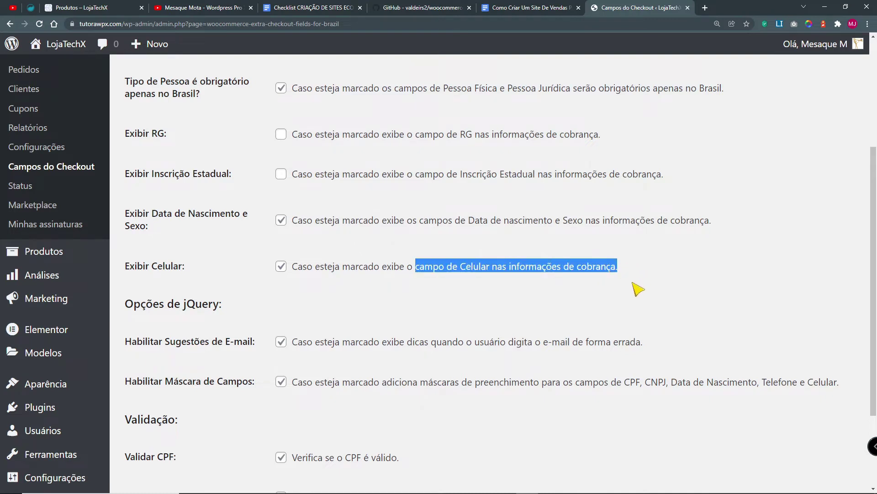
scroll(633, 287, "down", 2)
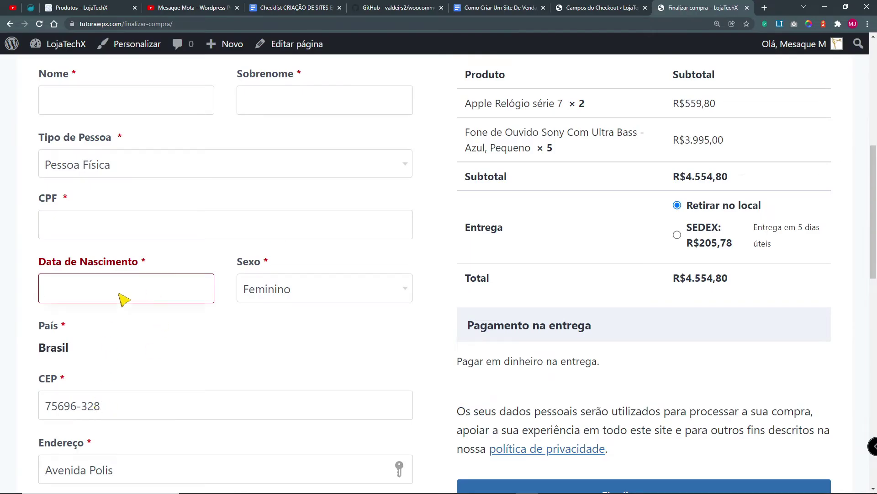
Step: Start entering the checkout birth date, then check the e-mail suggestion option in settings
left_click(117, 295)
type("55/55/5555")
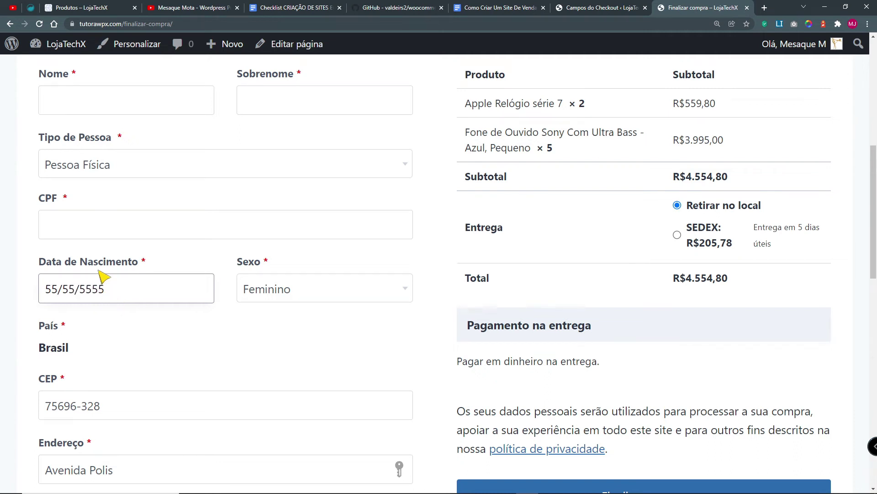
left_click(91, 227)
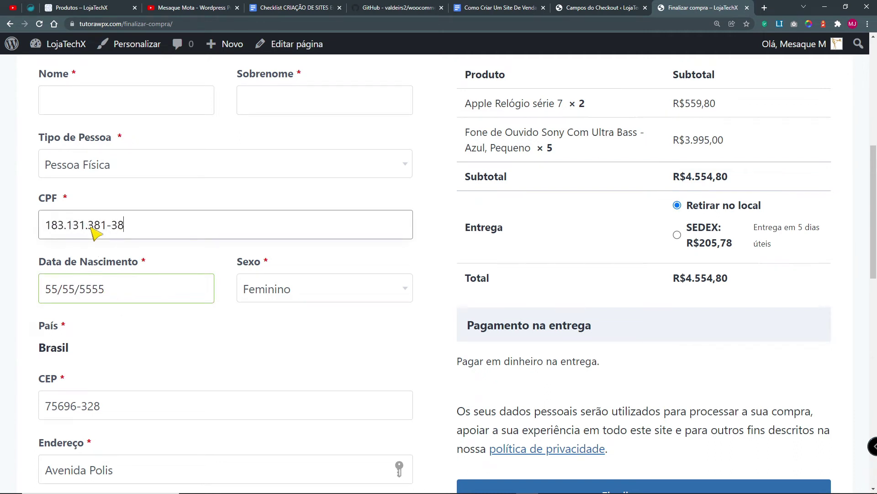
scroll(231, 388, "down", 3)
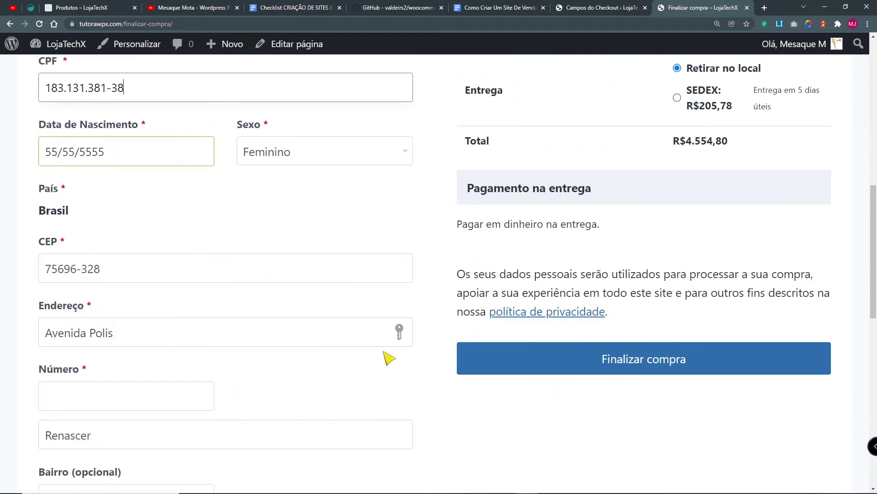
key("ctrl+shift+Tab")
left_click_drag(400, 224, 610, 226)
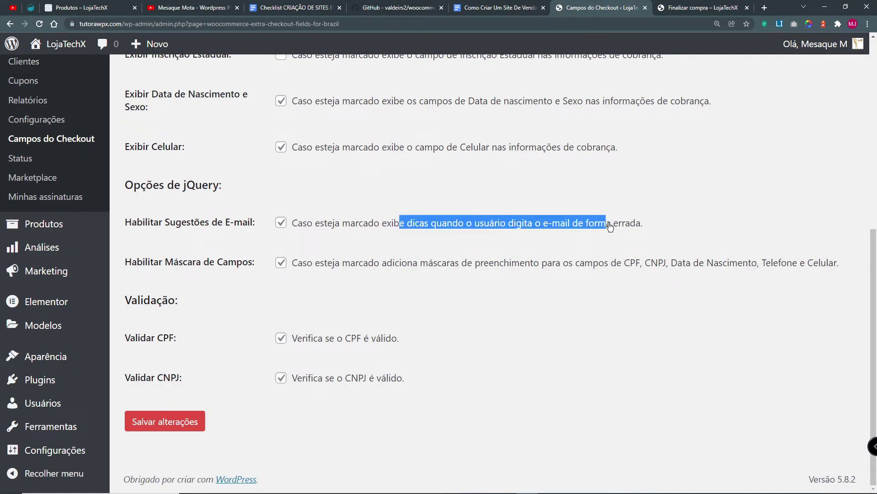
left_click(684, 7)
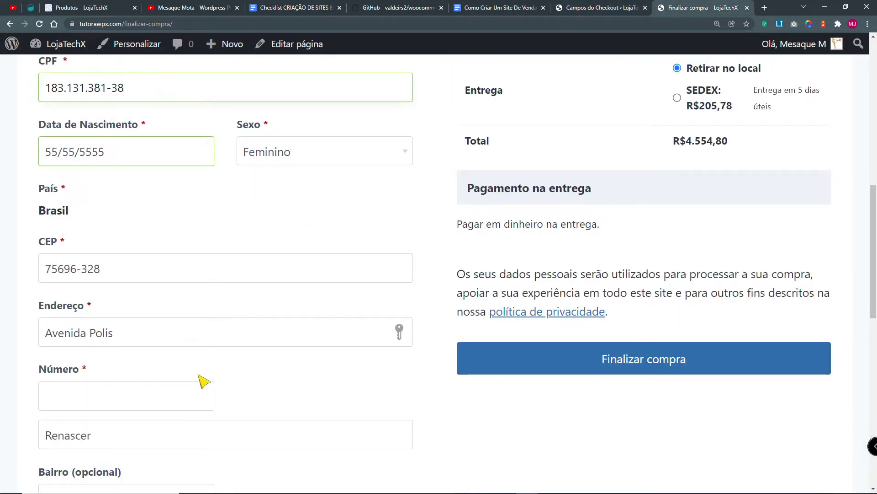
scroll(246, 415, "down", 3)
scroll(246, 415, "down", 5)
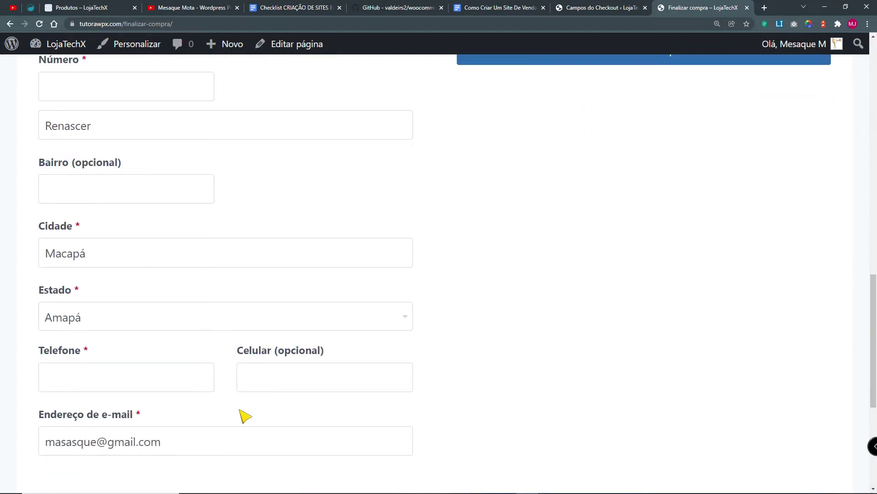
Step: Misspell the checkout e-mail as gmil.com to see the gmail.com suggestion, then save settings
left_click(115, 391)
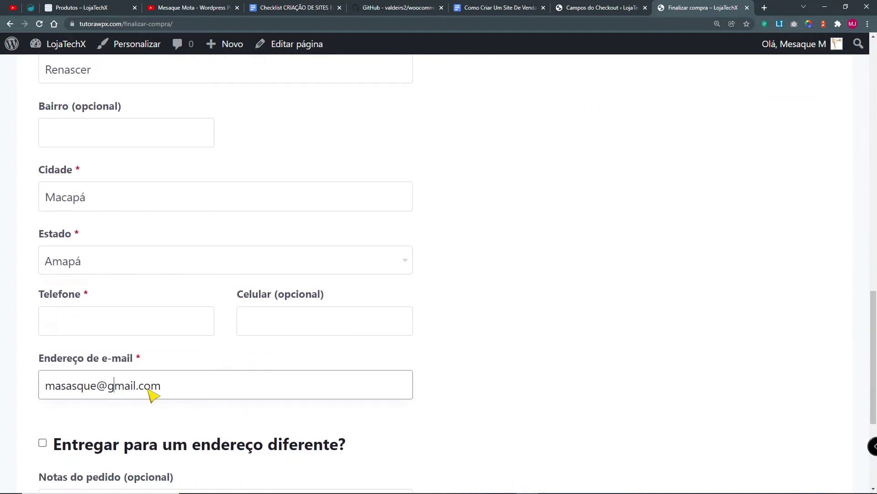
key("BackSpace")
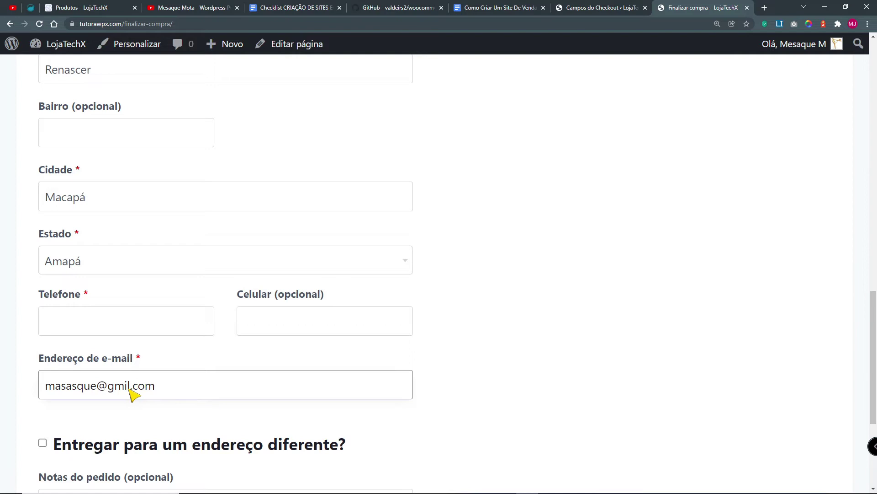
left_click(546, 367)
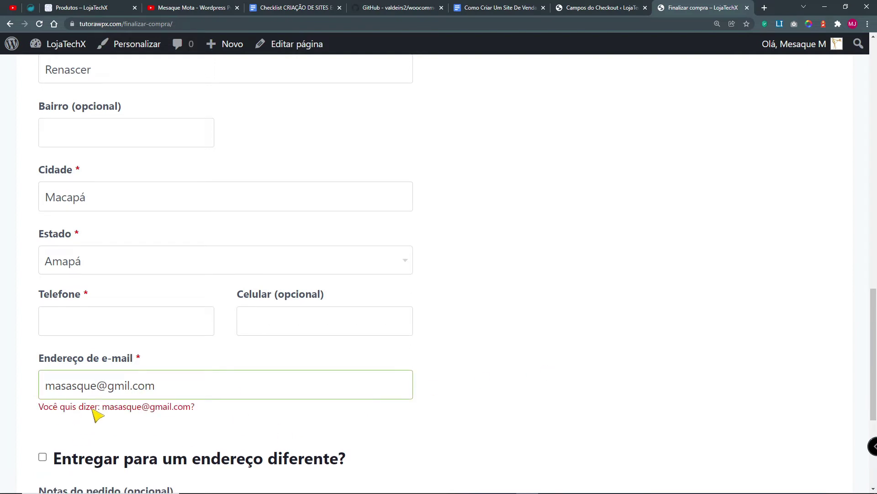
left_click_drag(150, 408, 218, 419)
left_click(219, 419)
scroll(572, 370, "down", 1)
scroll(575, 365, "up", 10)
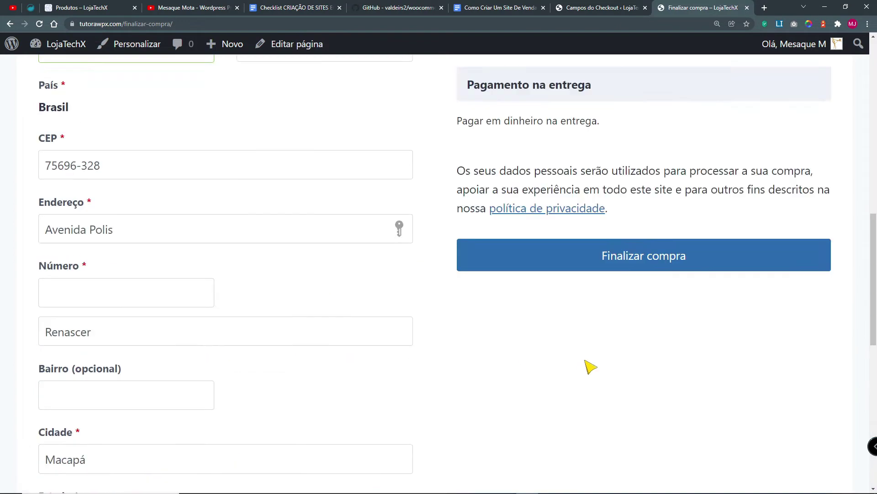
key("ctrl+Page_Up")
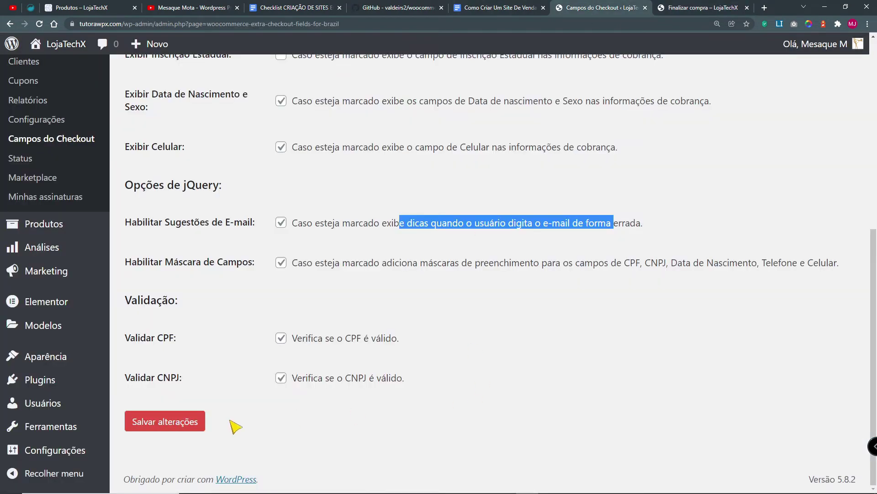
left_click(186, 422)
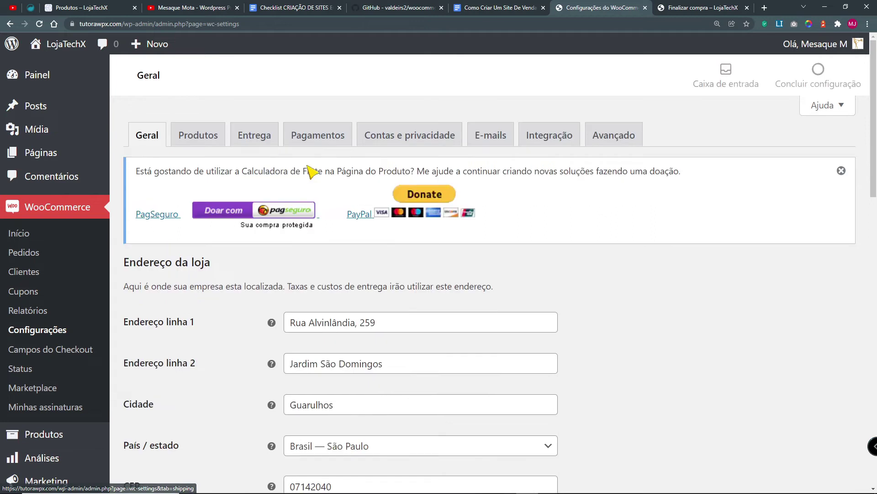
Step: Open the Transferência bancária settings from the Pagamentos list
left_click(316, 135)
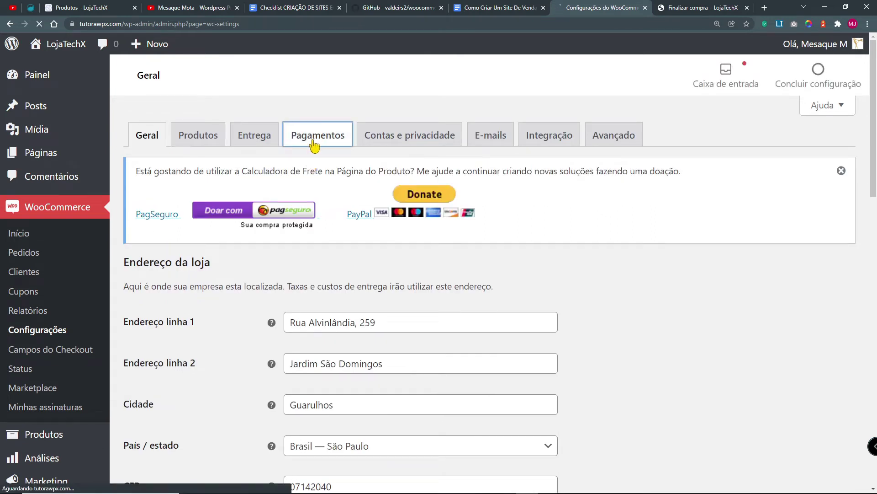
scroll(257, 368, "down", 5)
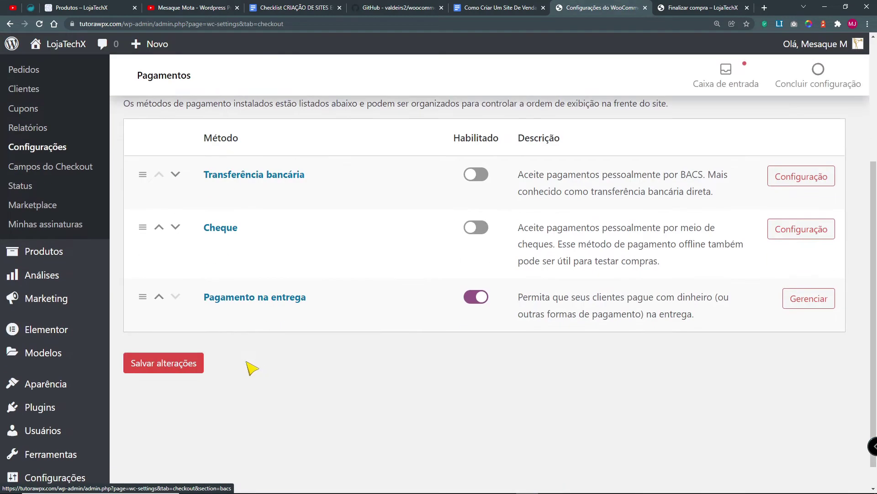
left_click(800, 183)
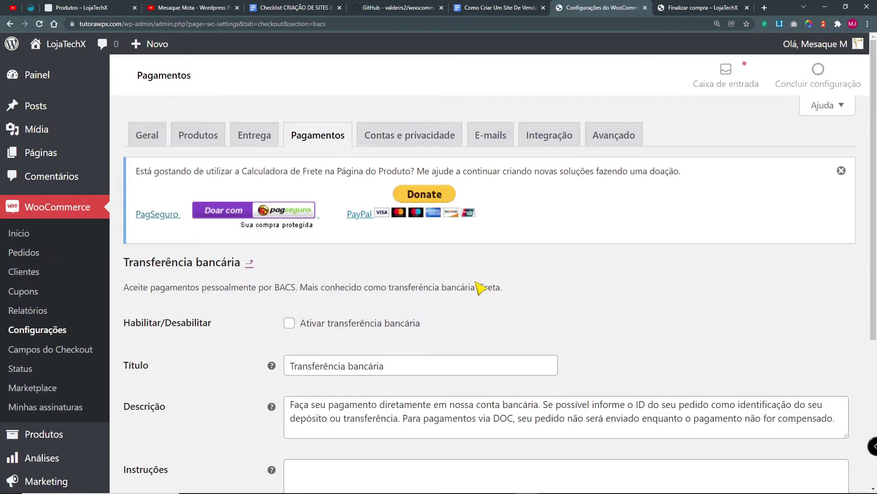
scroll(364, 263, "down", 2)
scroll(466, 249, "down", 3)
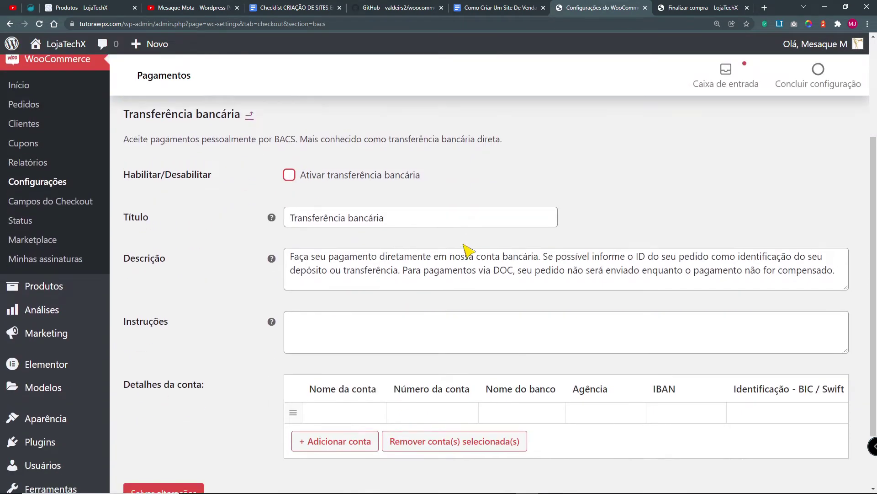
Step: Inspect the Detalhes da conta fields: account name, account number, Agência and IBAN
left_click(320, 340)
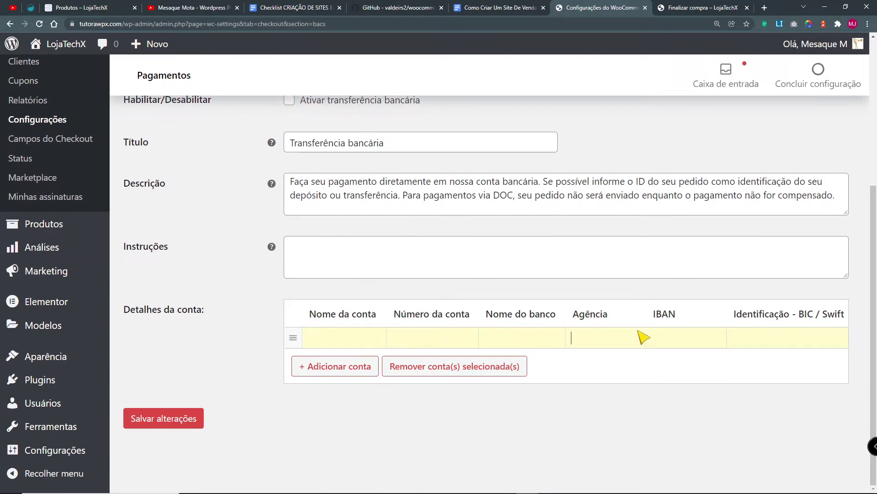
left_click_drag(653, 318, 847, 317)
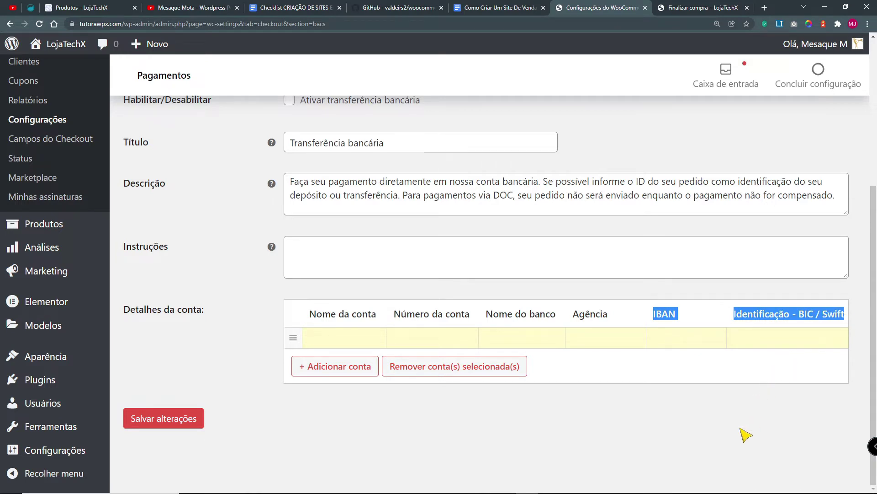
left_click(745, 436)
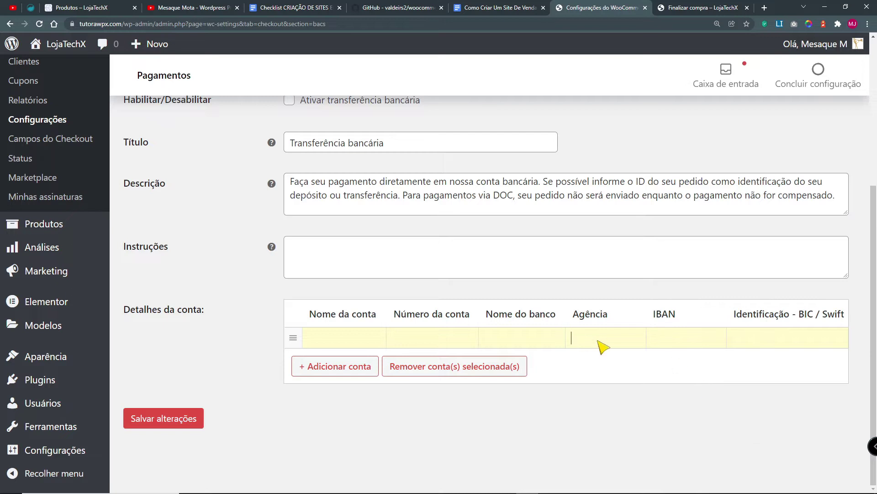
left_click(419, 333)
left_click(611, 339)
left_click(706, 336)
scroll(632, 391, "up", 5)
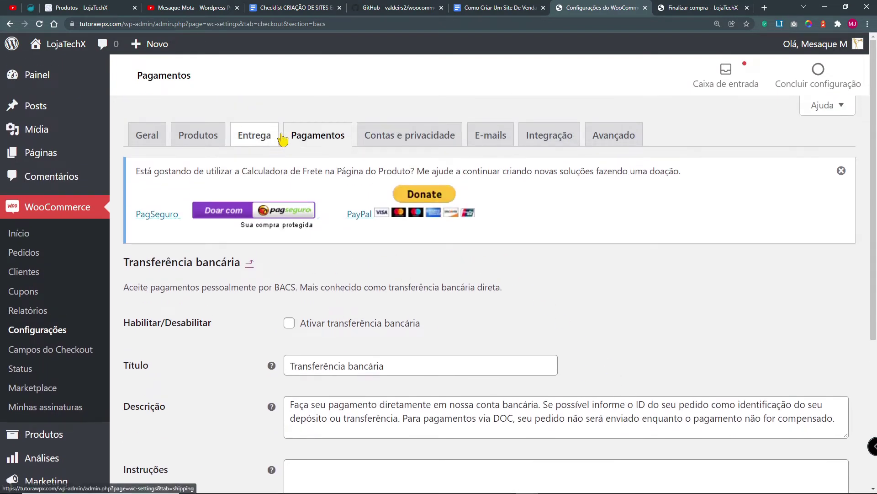
Step: Leave for the Pagamentos list without saving, then open a new browser tab
left_click(309, 138)
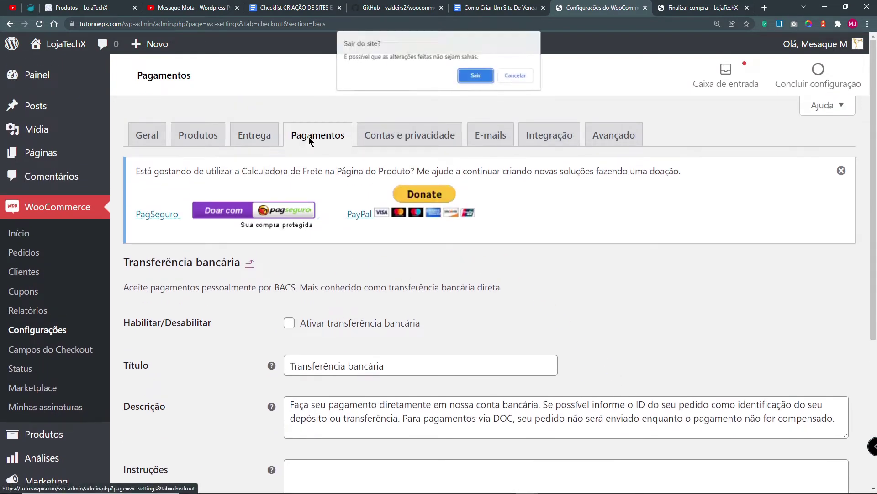
left_click(485, 77)
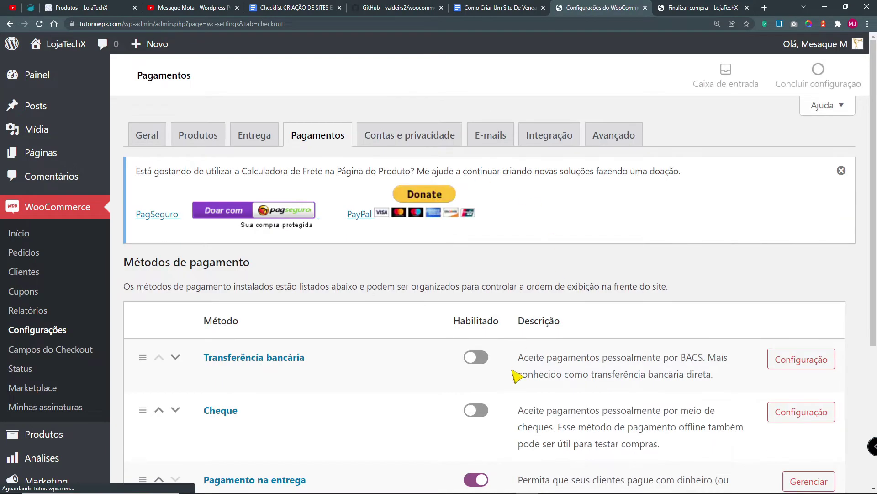
scroll(534, 353, "down", 4)
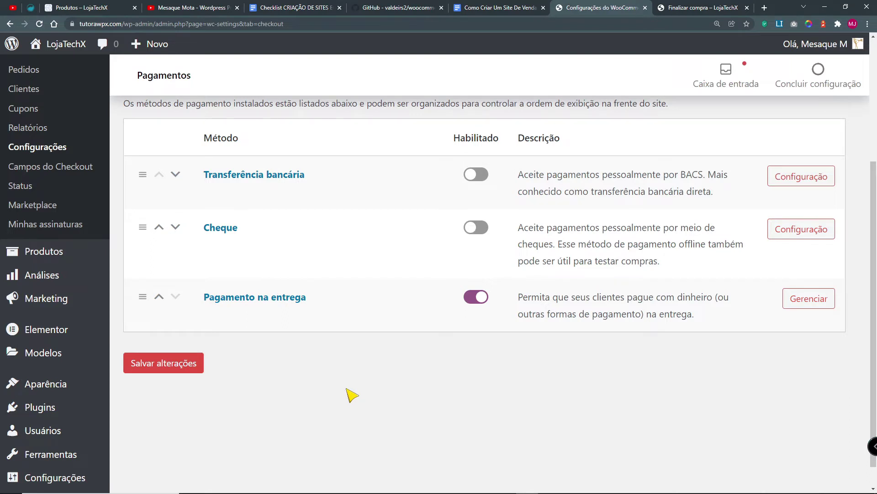
key("ctrl+t")
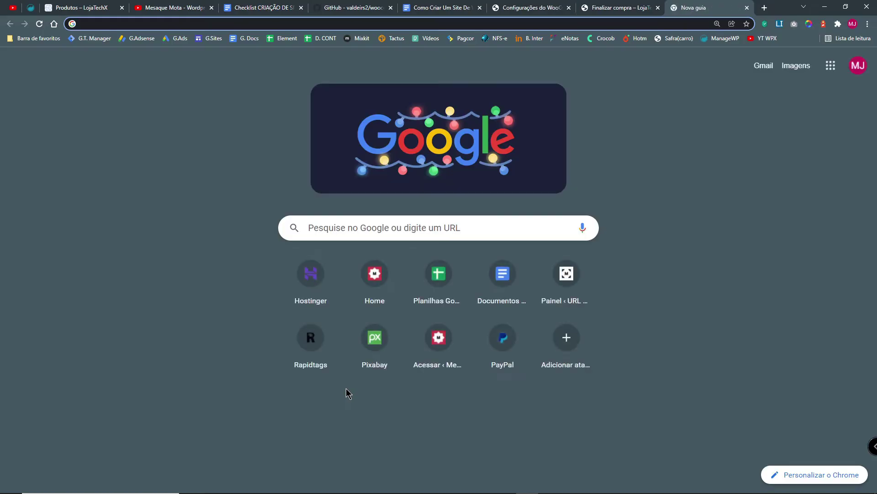
Step: Load gerencianet.com.br via the 'ger' address suggestion and browse its home page
type("ger")
key("Down")
key("Down")
key("Return")
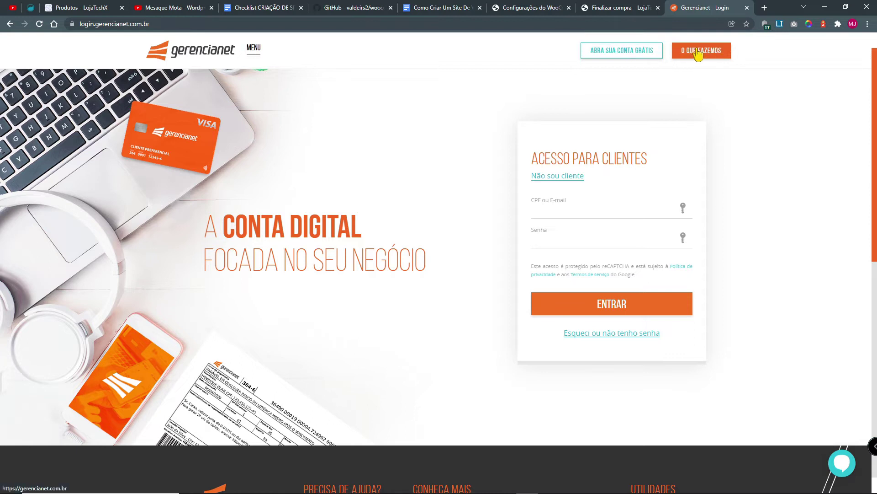
left_click(221, 57)
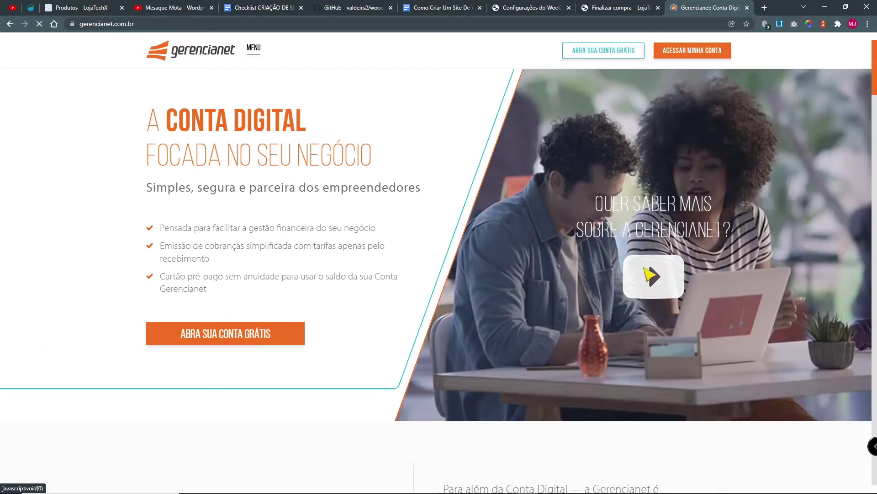
scroll(623, 335, "down", 5)
scroll(624, 343, "down", 6)
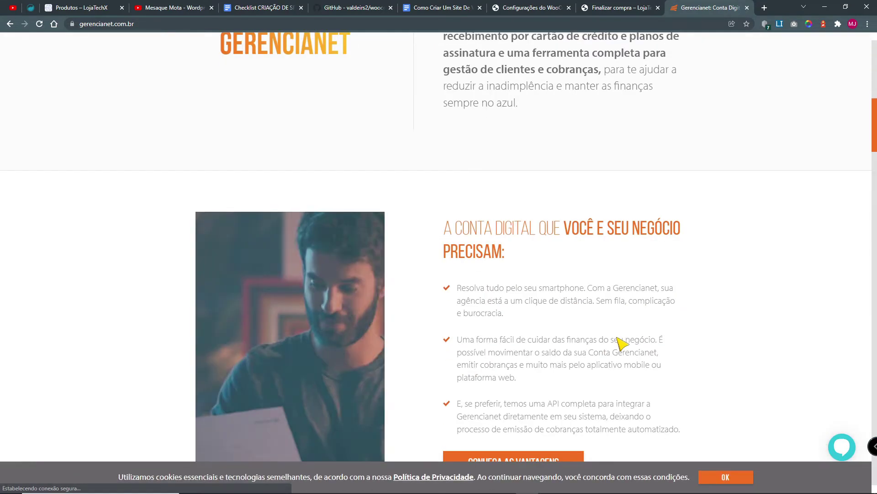
scroll(648, 340, "down", 20)
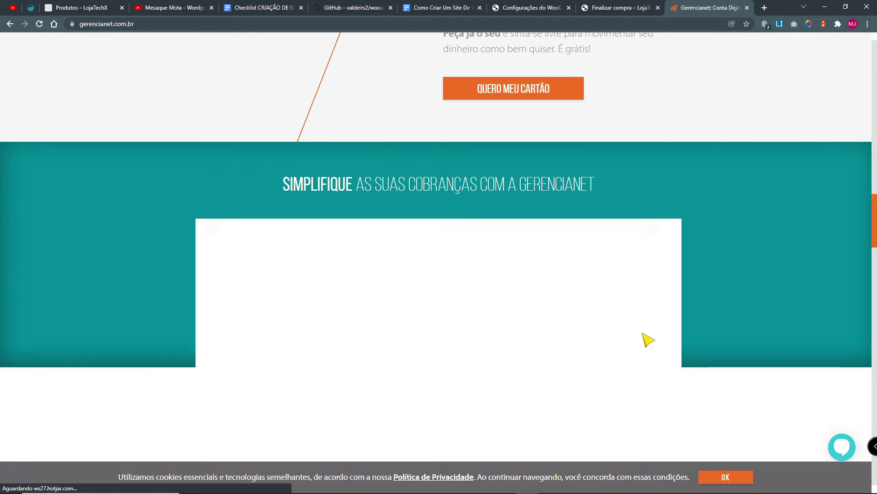
scroll(648, 340, "down", 10)
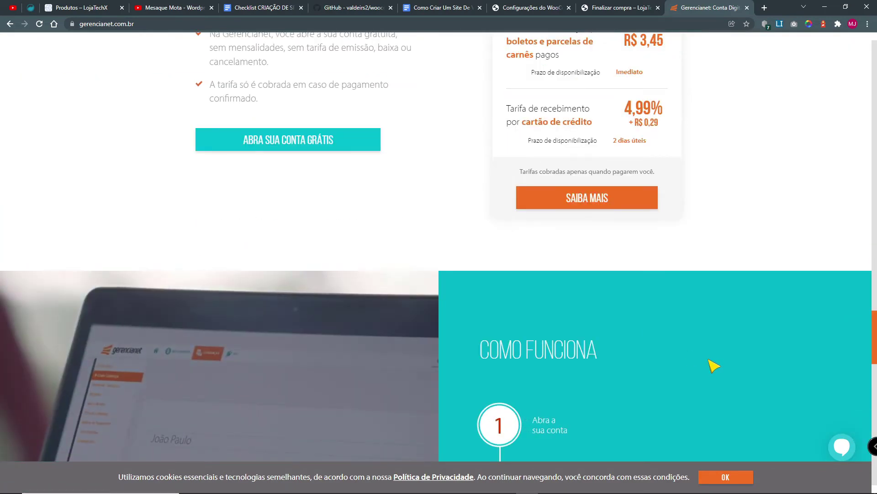
scroll(721, 368, "down", 20)
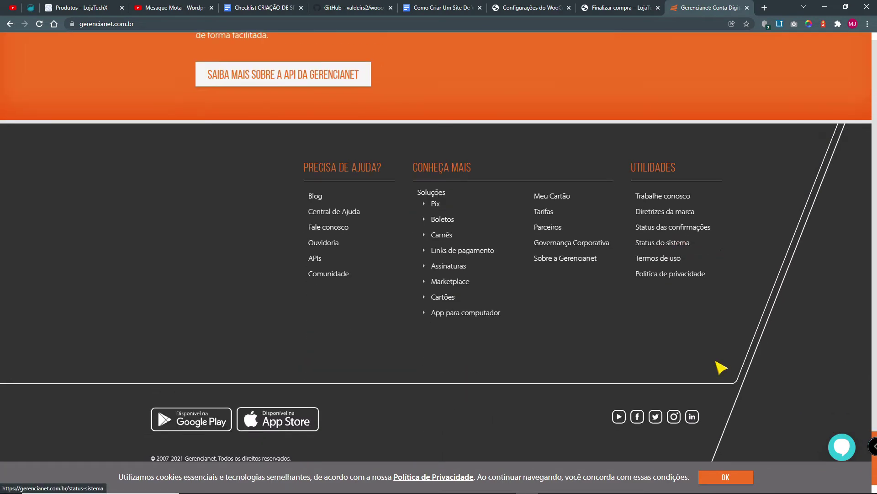
scroll(721, 367, "up", 10)
scroll(721, 368, "up", 15)
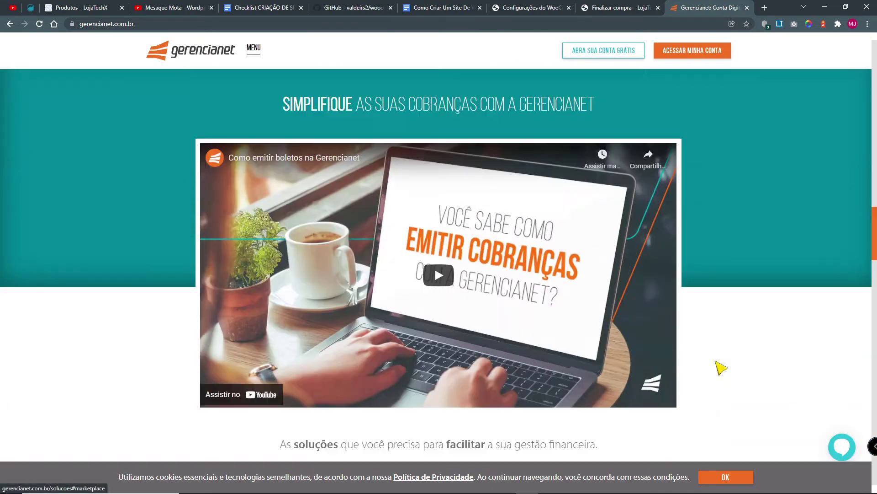
scroll(721, 368, "up", 8)
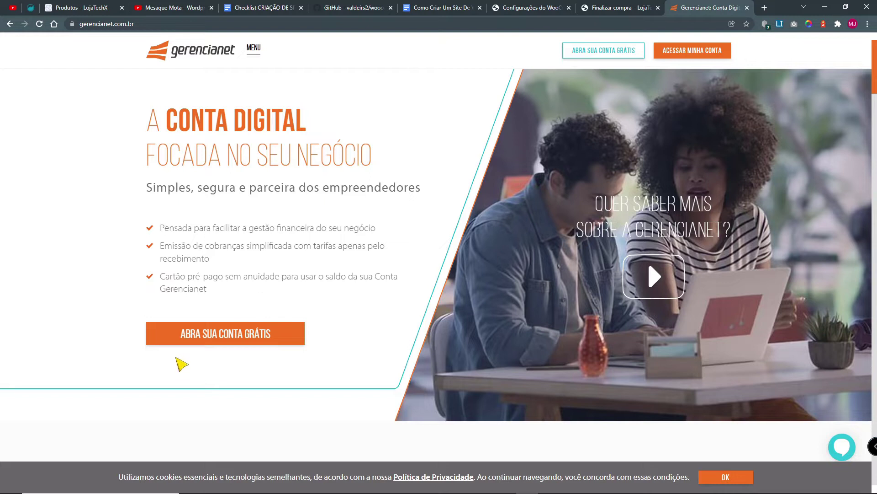
Step: Choose 'Abra sua conta grátis', then view the gerencianet1.png sign-up screenshot
left_click(229, 341)
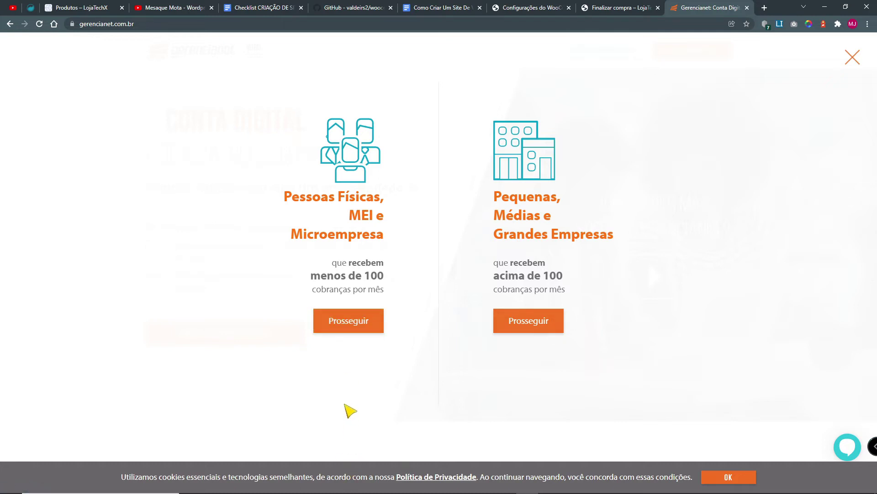
mouse_move(366, 493)
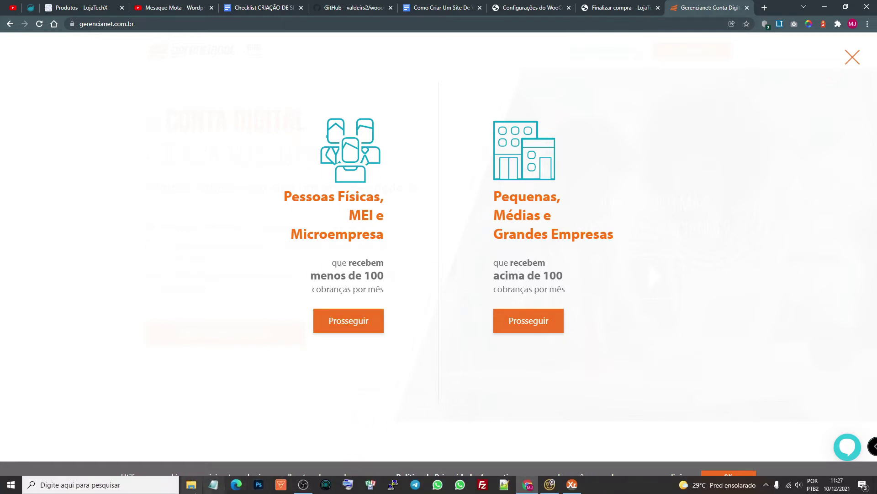
left_click(191, 484)
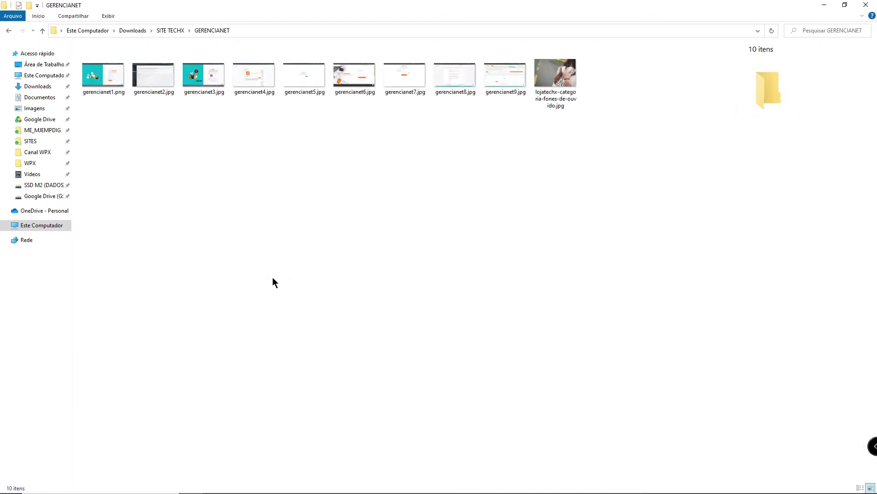
double_click(97, 80)
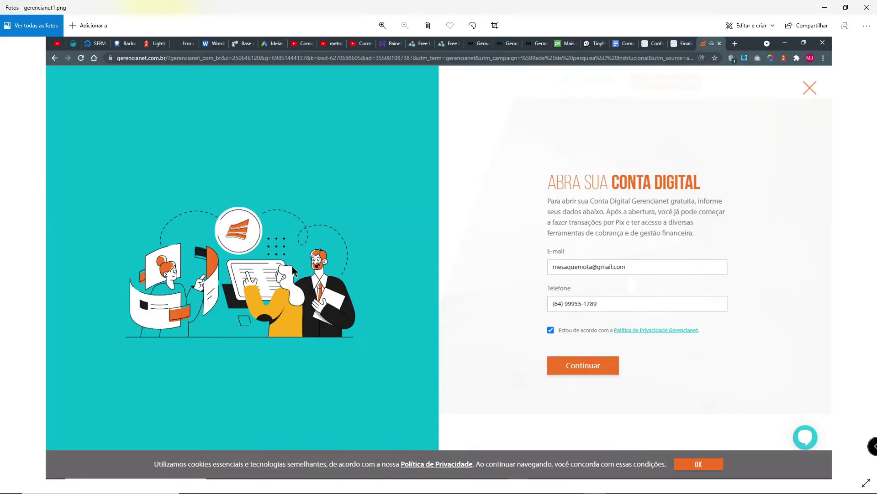
Step: Choose Prosseguir under Pessoas Físicas, MEI e Microempresa to reach the empty E-mail and Telefone fields
key("Escape")
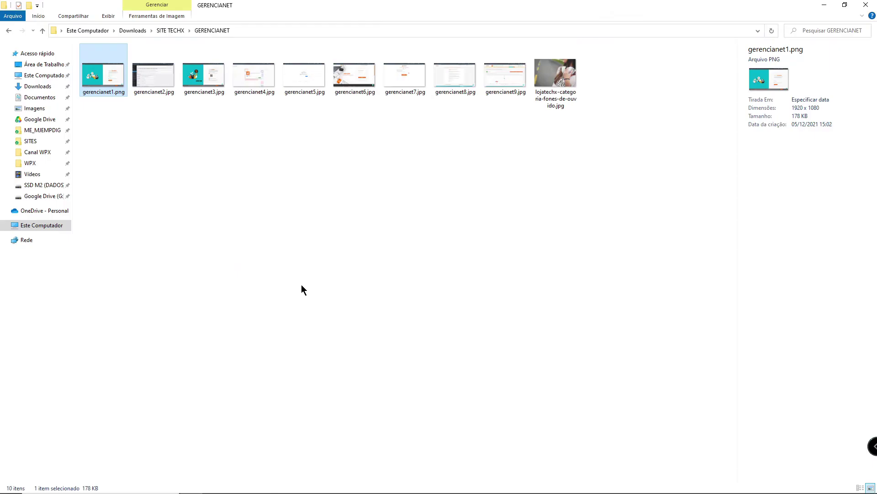
key("alt+Tab")
key("alt+Tab")
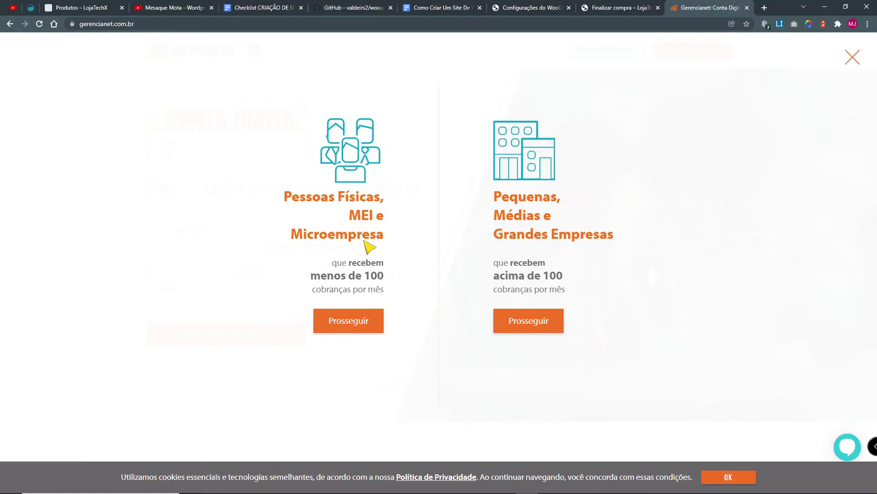
left_click(357, 330)
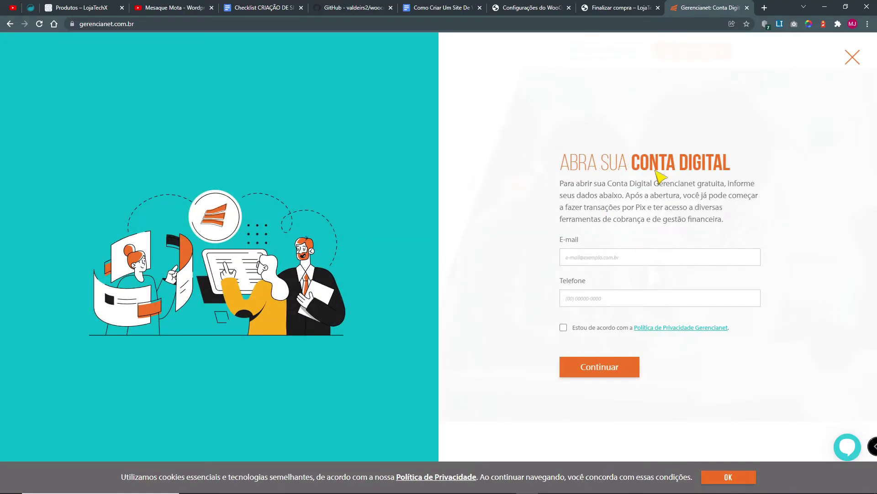
left_click(598, 260)
left_click(588, 302)
key("alt+Tab")
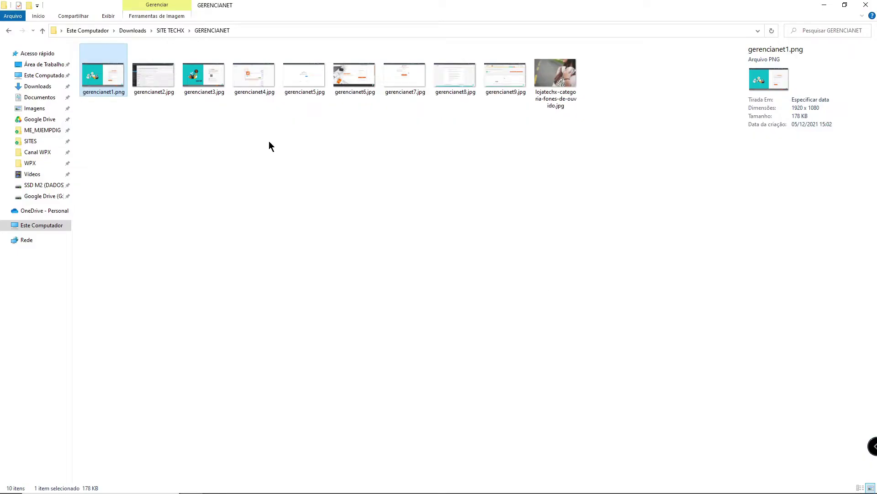
Step: Play the Gerencianet sign-up video and skip ahead to the 'Confirmação do celular' screen
double_click(95, 75)
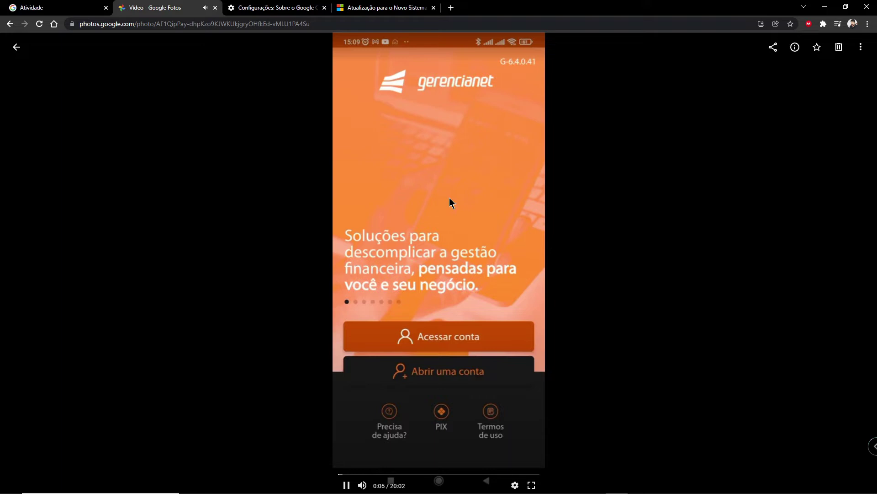
left_click(345, 485)
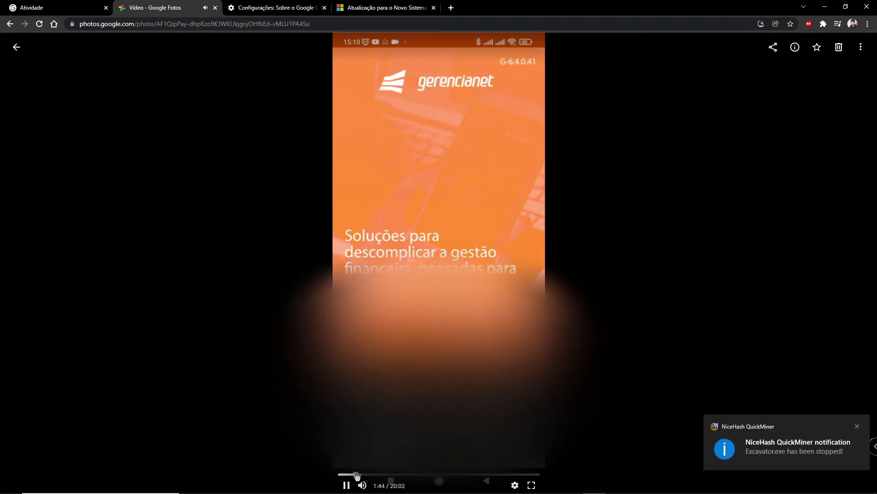
left_click(357, 475)
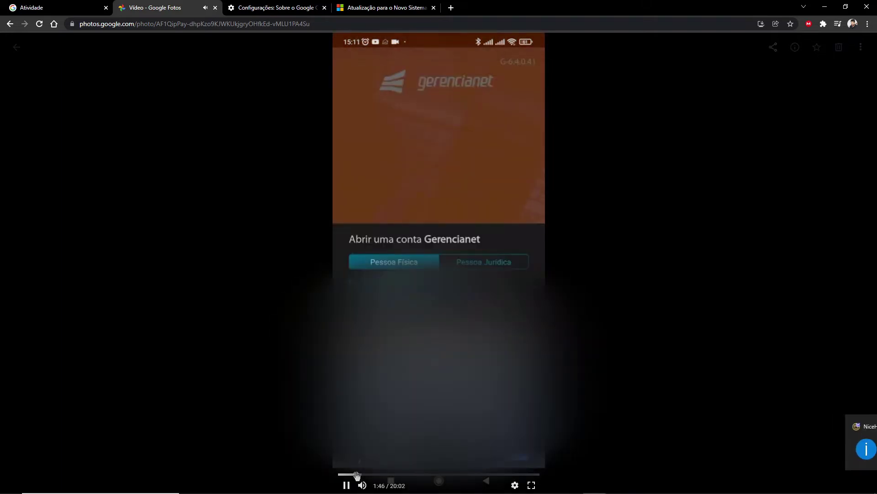
left_click(359, 475)
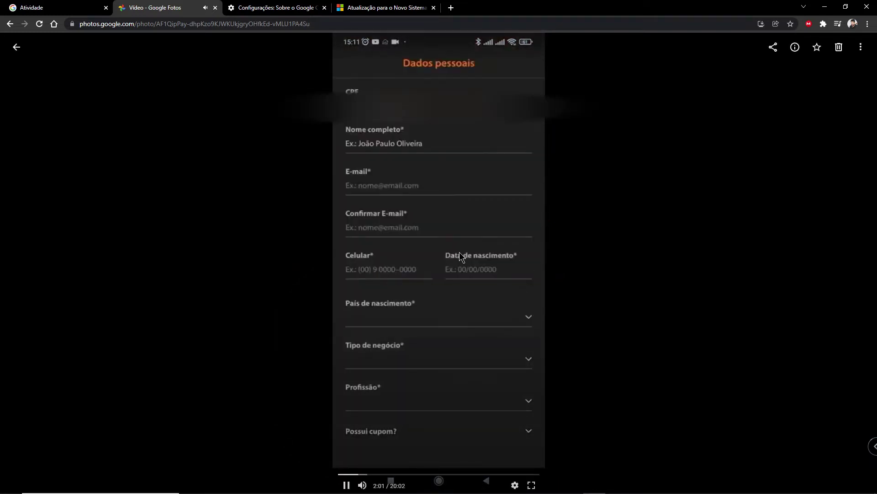
left_click(368, 475)
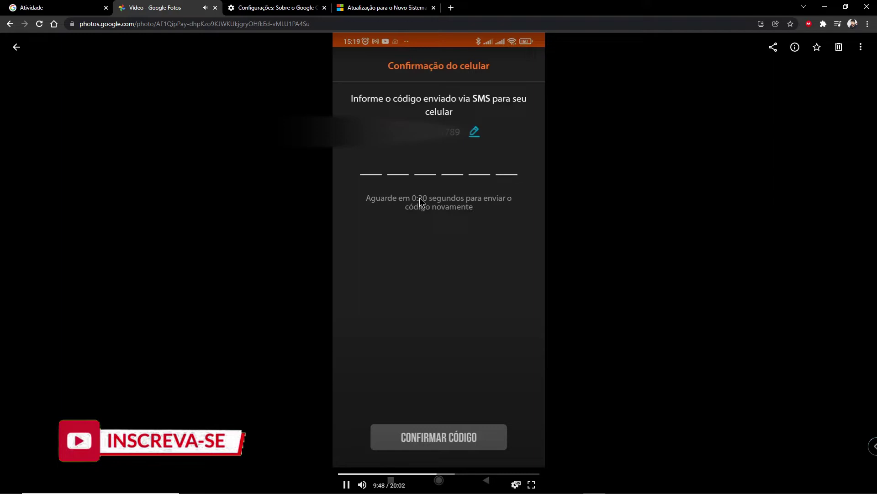
left_click(453, 474)
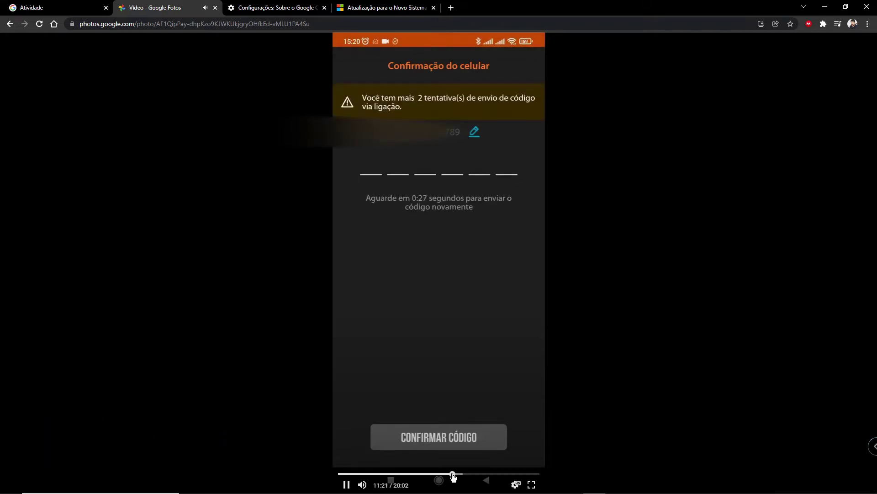
left_click(456, 475)
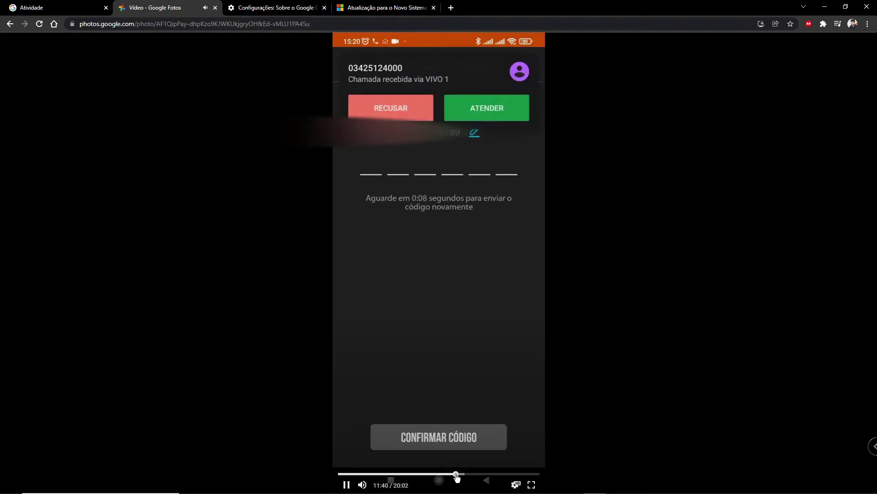
Step: Skip the video past the SMS code, PEP and residential address screens to 'Análise'
left_click(463, 475)
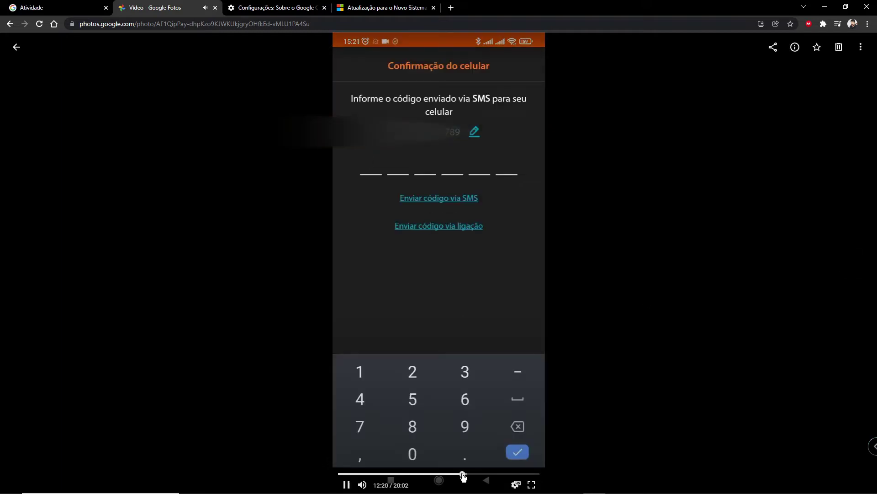
left_click(466, 474)
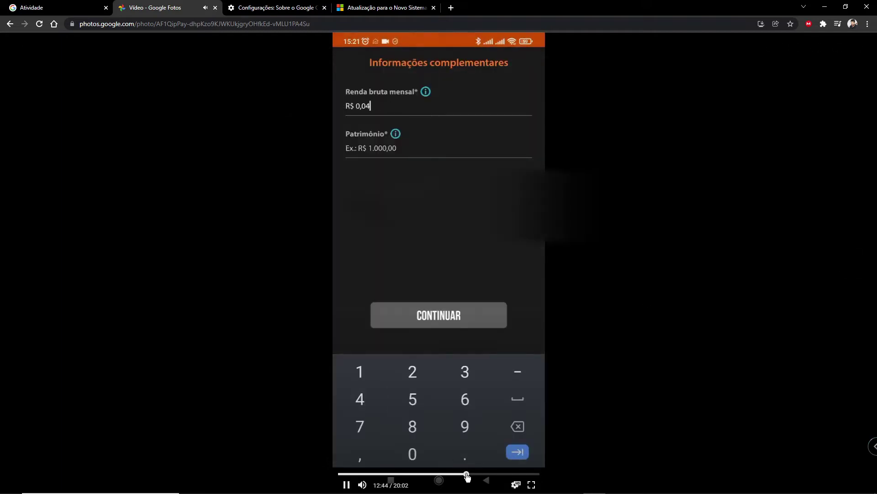
left_click(465, 474)
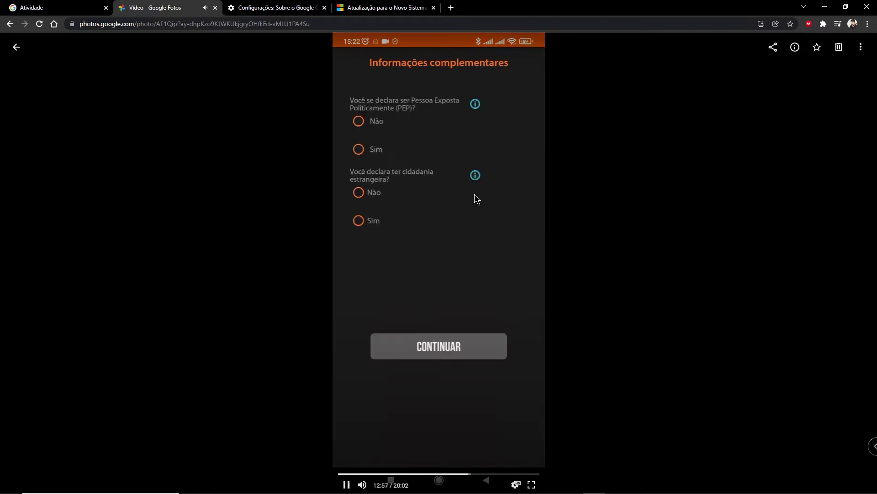
left_click(432, 205)
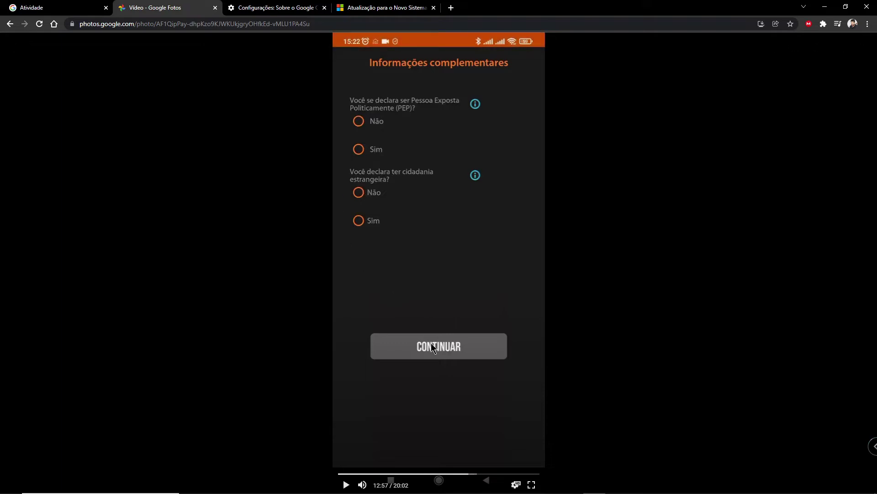
left_click(463, 413)
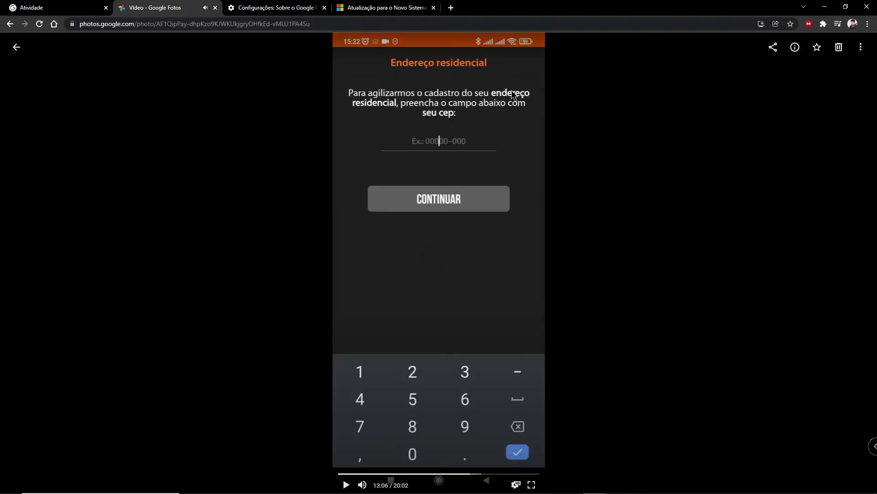
left_click(527, 302)
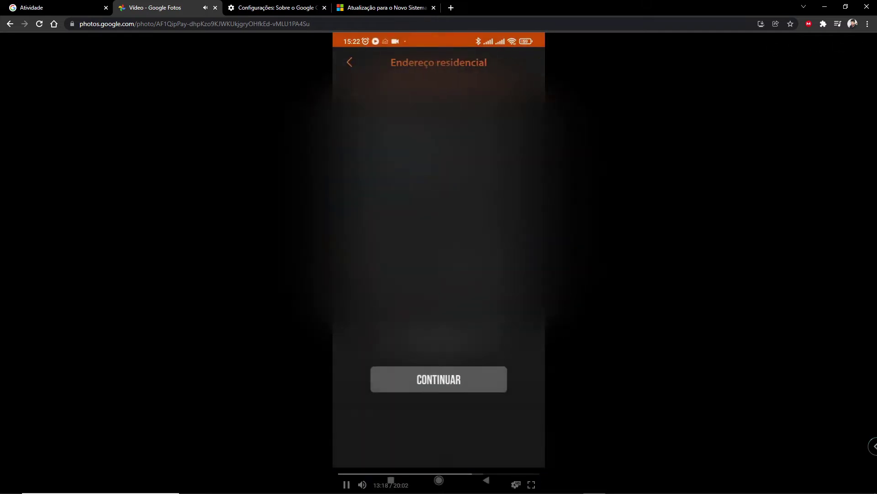
key("space")
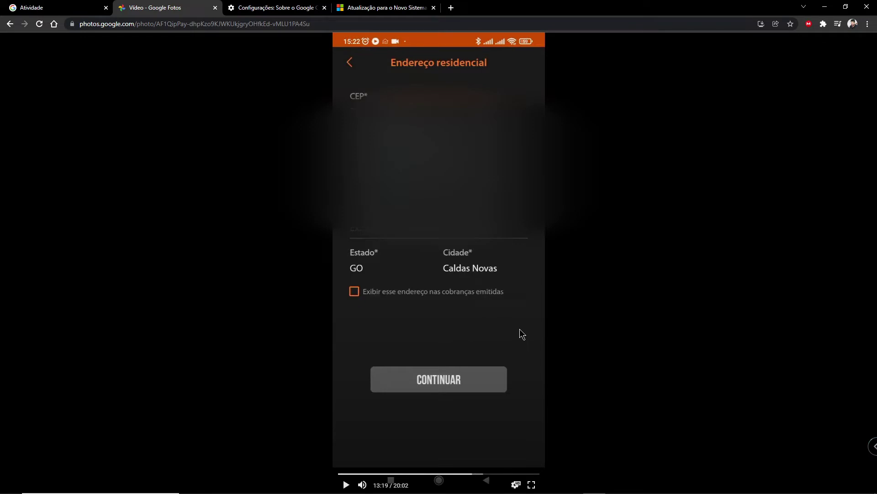
left_click(520, 328)
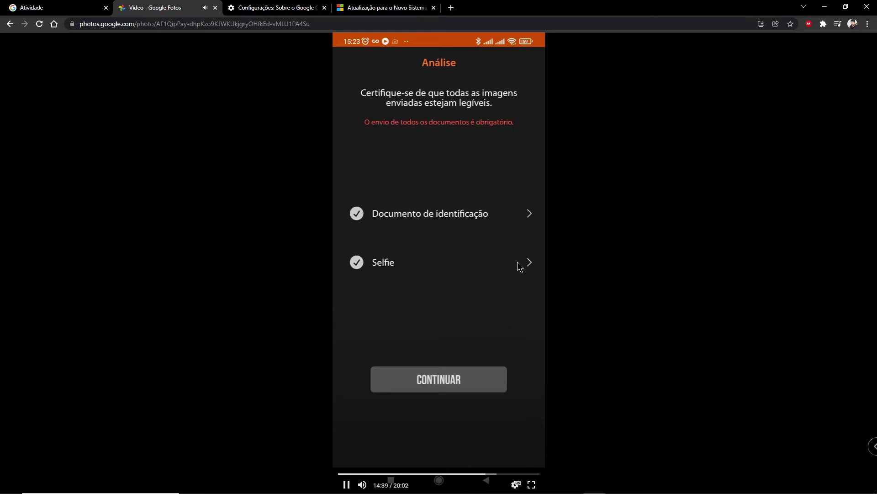
Step: Advance the video through the CNH capture and selfie steps, pausing on 'Cadastro de senha'
left_click(517, 261)
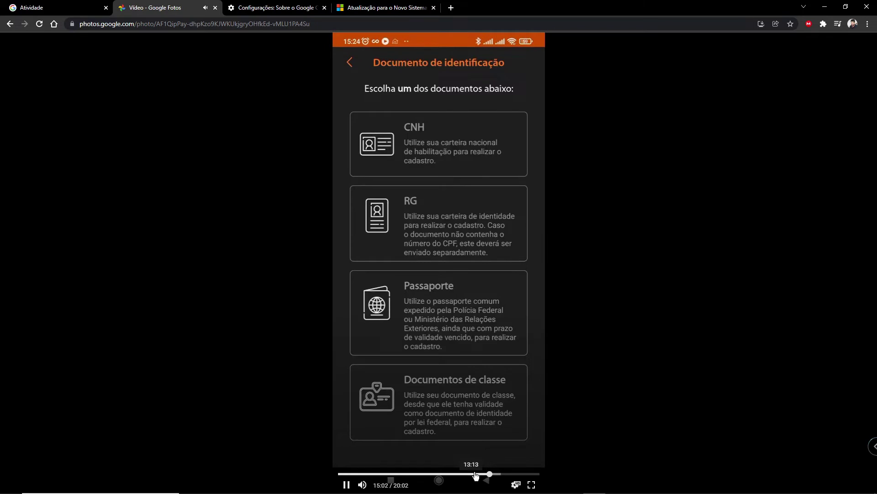
left_click(496, 474)
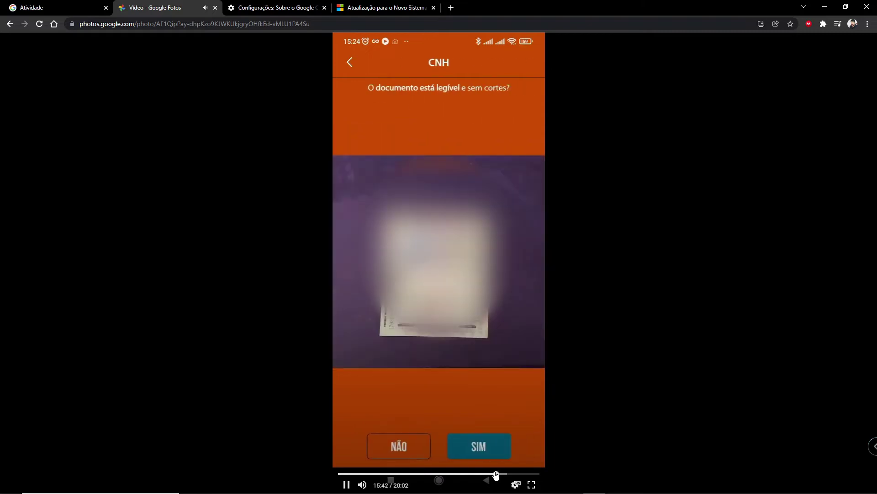
left_click(496, 473)
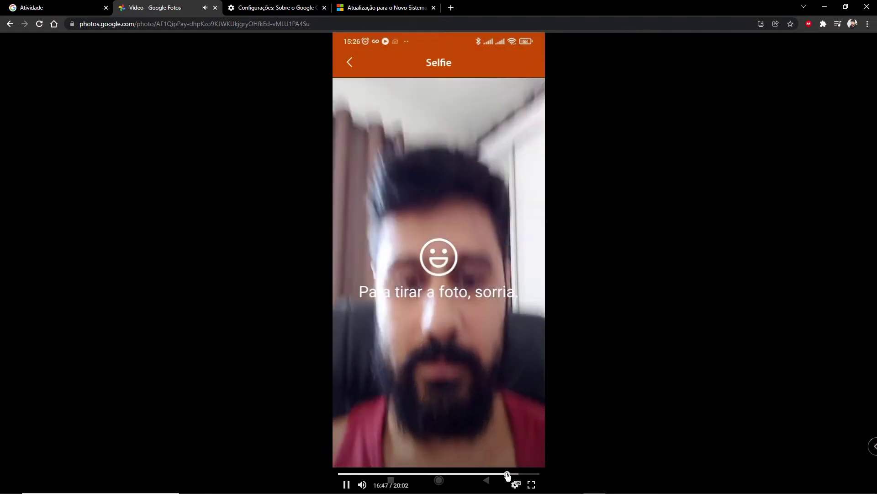
left_click(508, 476)
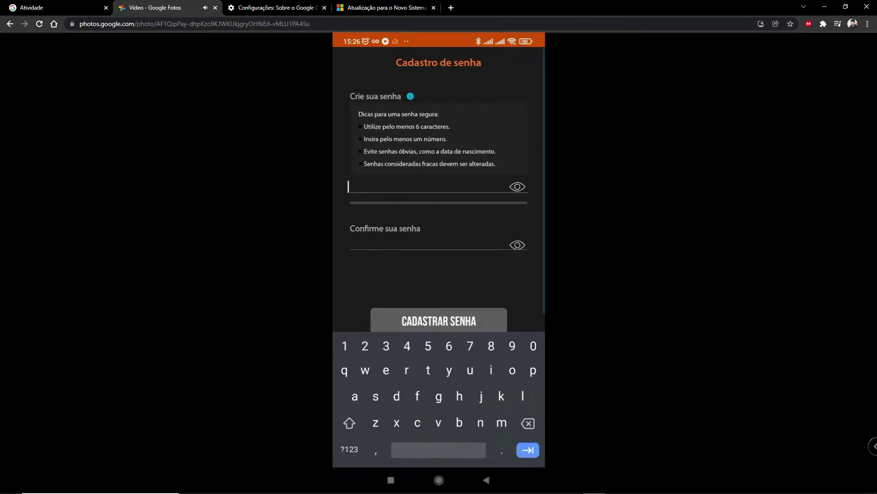
left_click(441, 221)
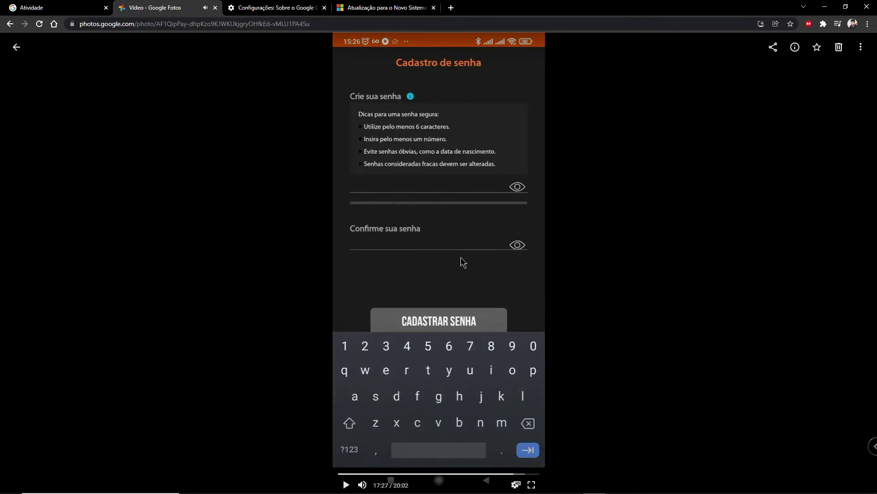
Step: Play the video past the location-permission screen to the final 'Cadastro em análise' screen
left_click(510, 284)
left_click(452, 133)
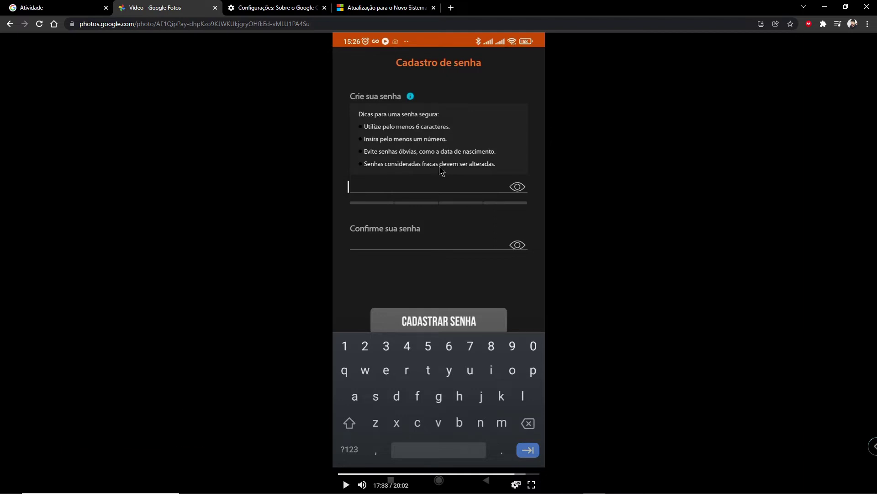
left_click(479, 240)
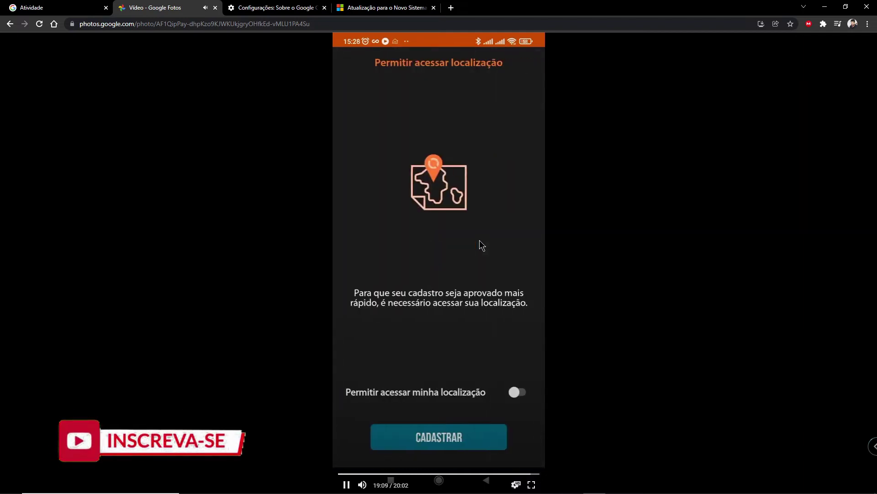
left_click(480, 244)
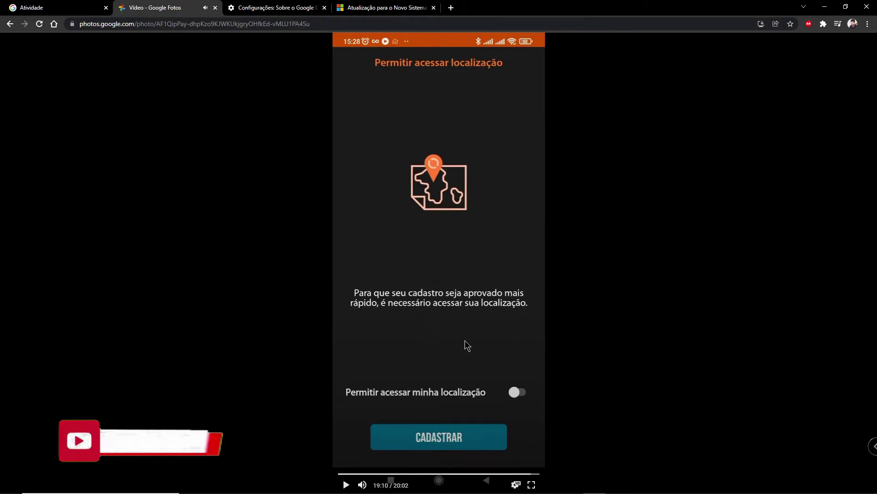
left_click(524, 297)
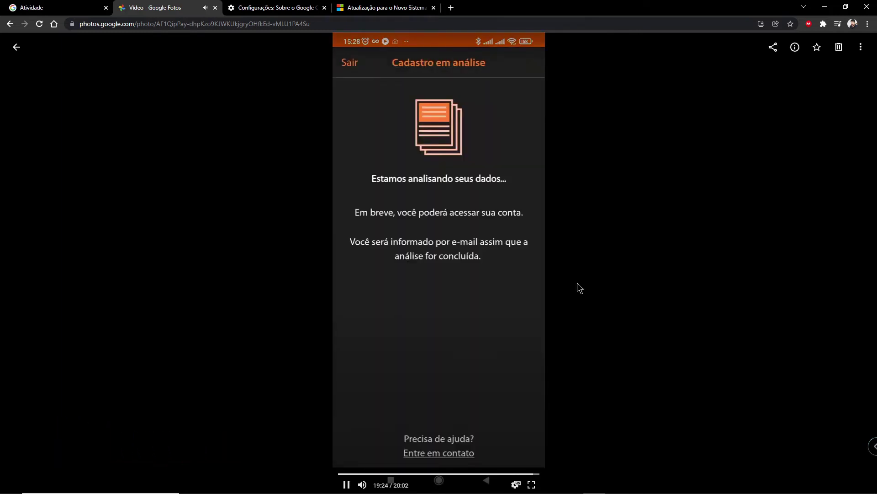
left_click(534, 274)
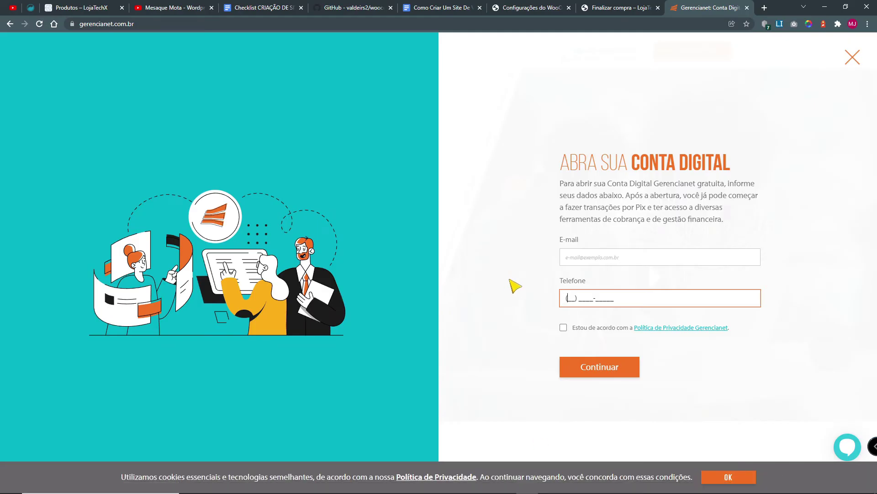
Step: Close the sign-up form, log in to Gerencianet with CPF or e-mail, and reset the page zoom
left_click(853, 58)
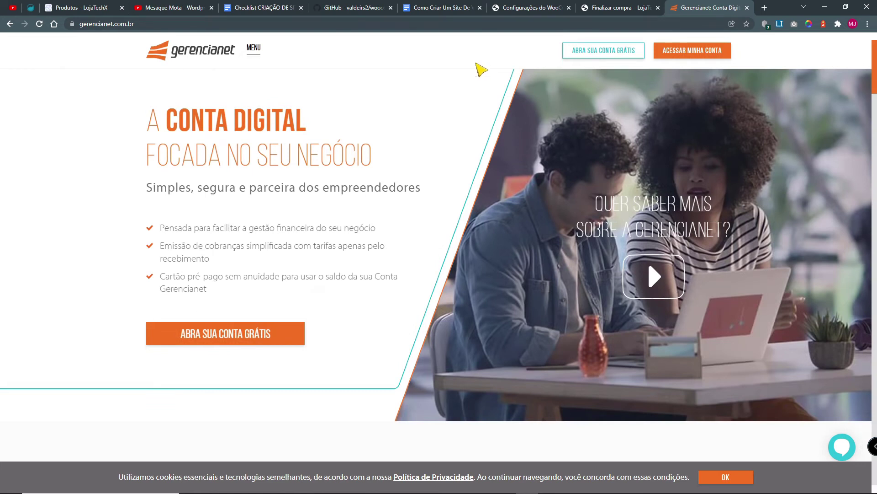
left_click(698, 49)
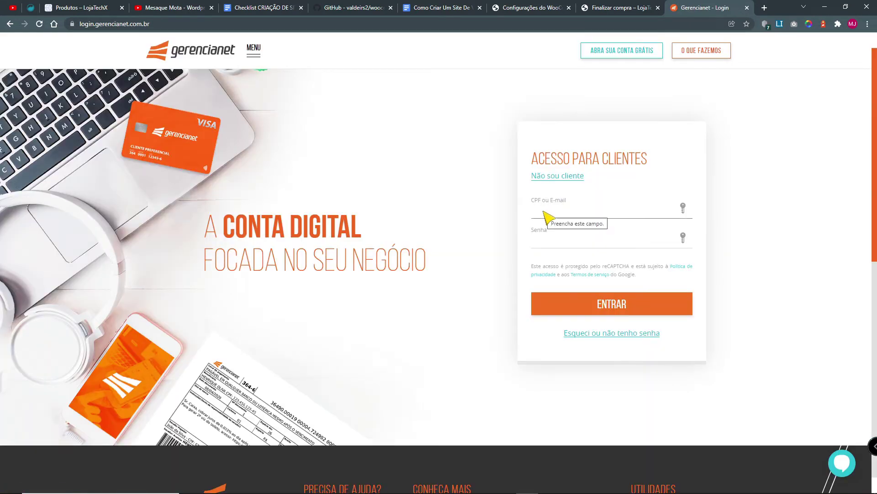
left_click(683, 207)
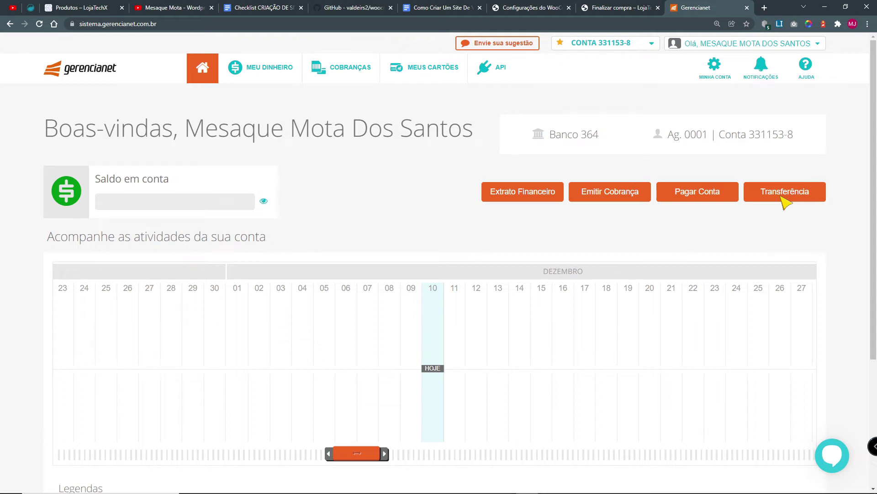
key("ctrl+0")
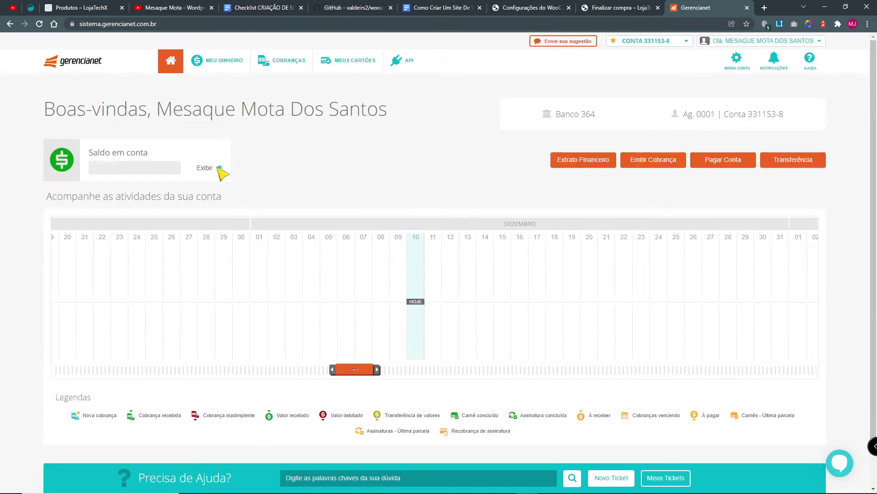
Step: Reveal and hide the account balance, and review the bank, branch and account details
left_click(219, 167)
left_click_drag(106, 169, 131, 170)
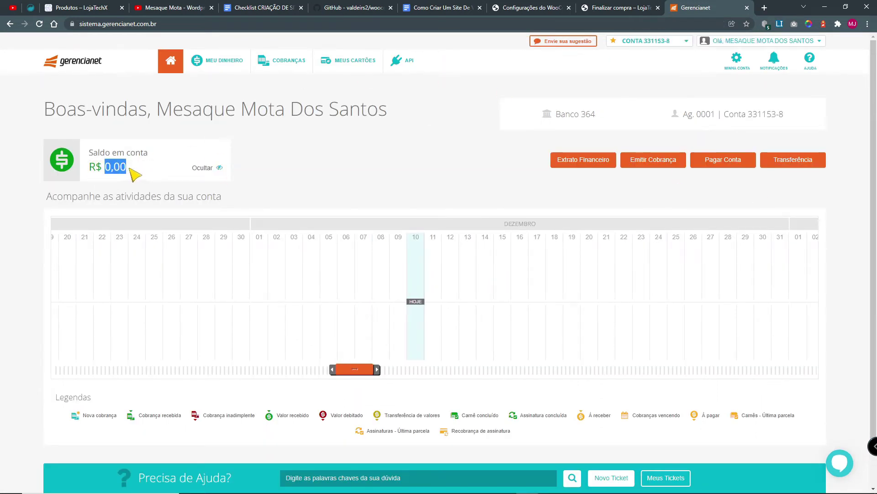
left_click(220, 169)
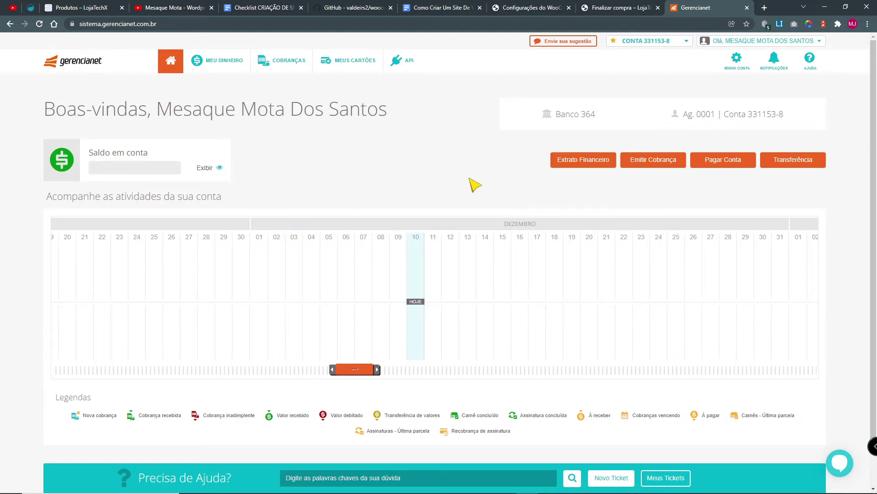
left_click_drag(605, 122, 576, 118)
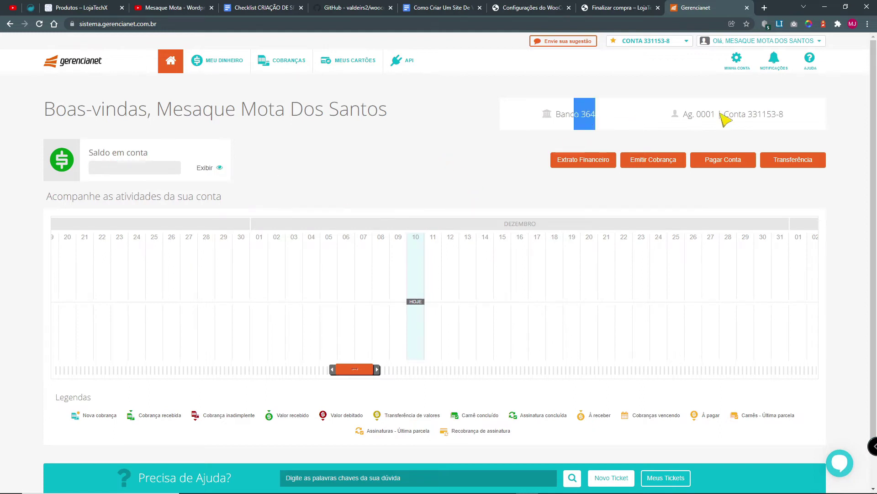
left_click_drag(791, 117, 662, 130)
left_click(384, 160)
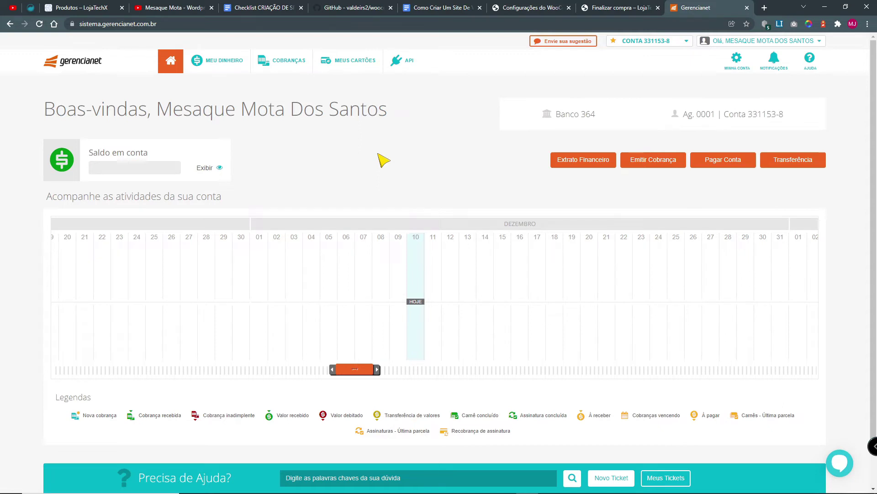
Step: Look over the Meu Dinheiro overview, then view the Cobranças Visão Geral
left_click(241, 62)
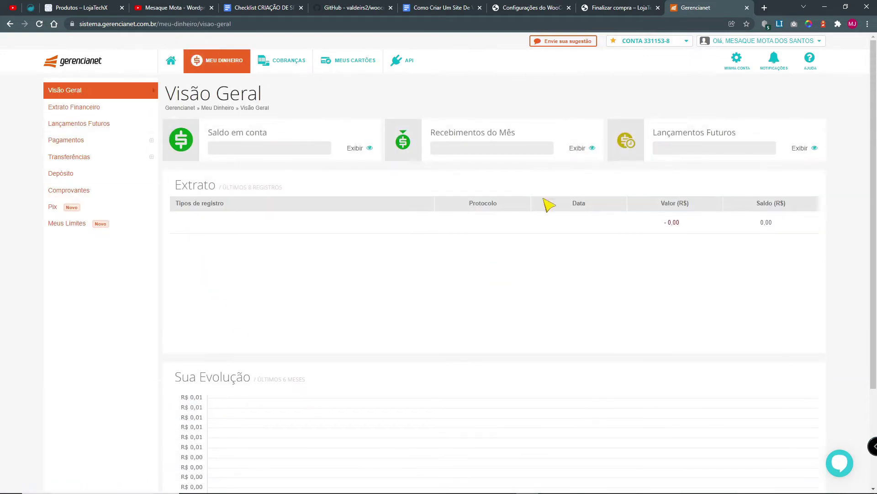
scroll(89, 298, "down", 3)
scroll(94, 301, "up", 3)
left_click(297, 63)
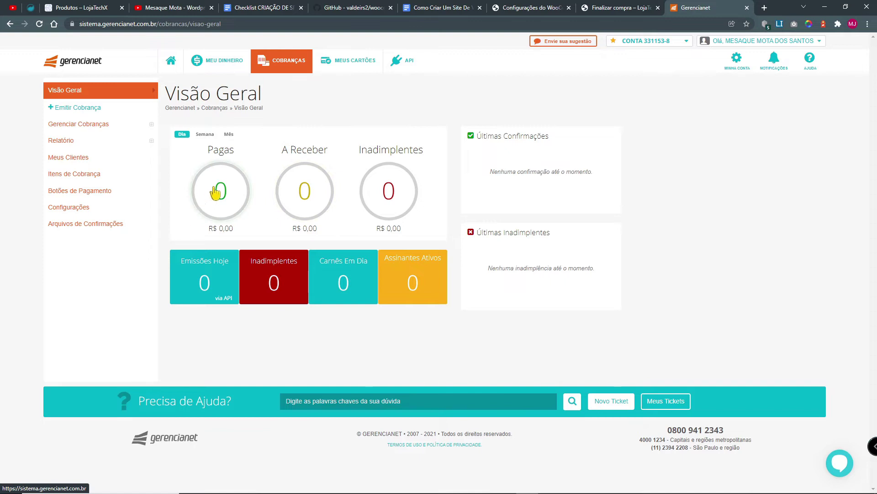
Step: Browse the Meus Cartões and API pages, then open the Módulos e Plugins documentation
left_click(353, 60)
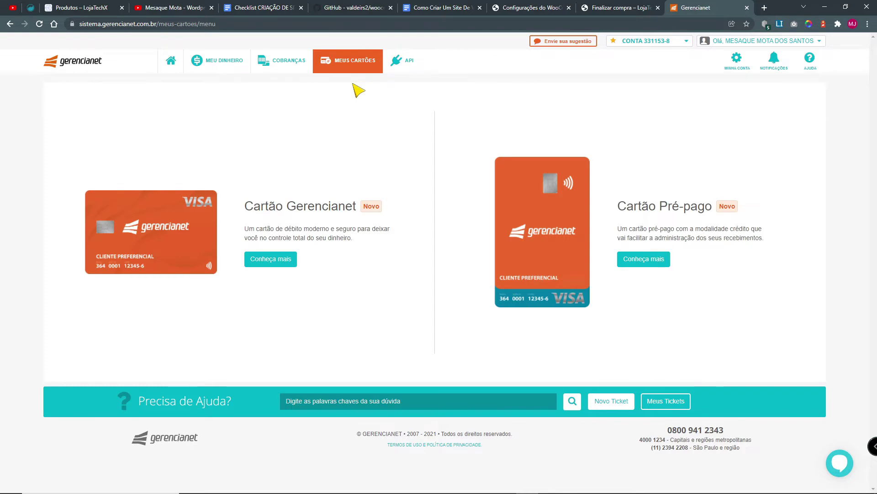
left_click_drag(254, 211, 388, 209)
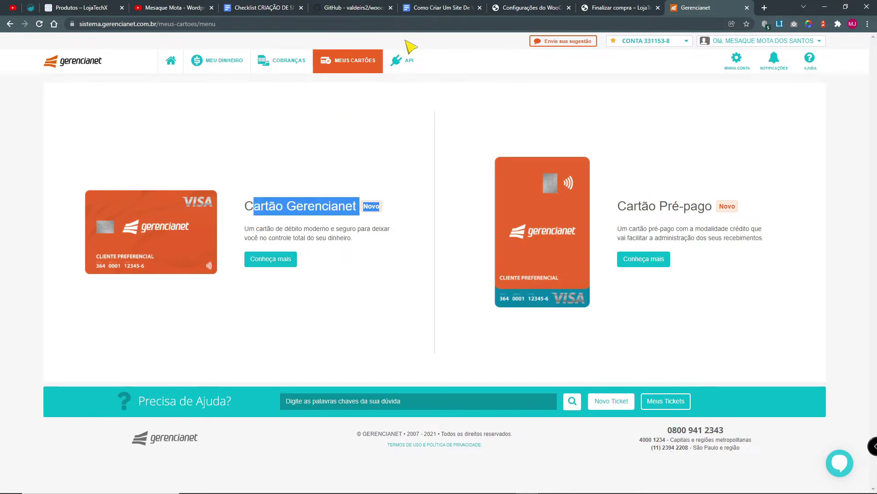
left_click(408, 62)
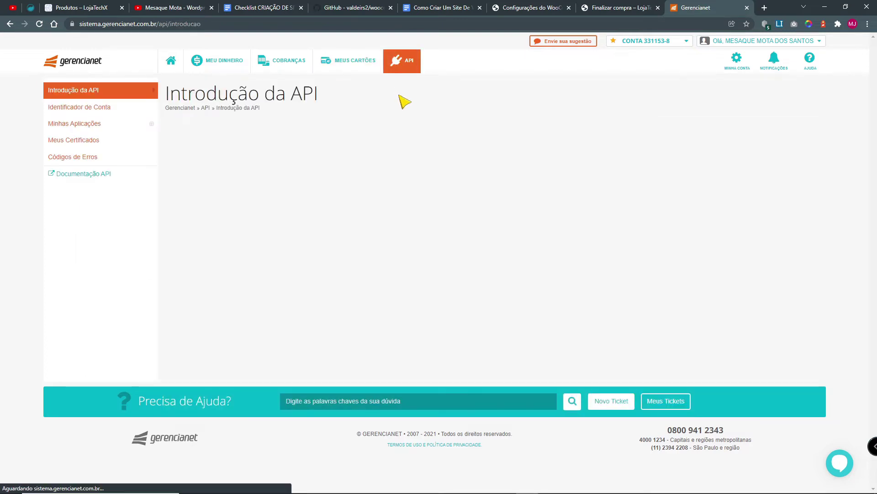
key("ctrl+plus")
key("ctrl+plus")
left_click_drag(402, 285, 498, 289)
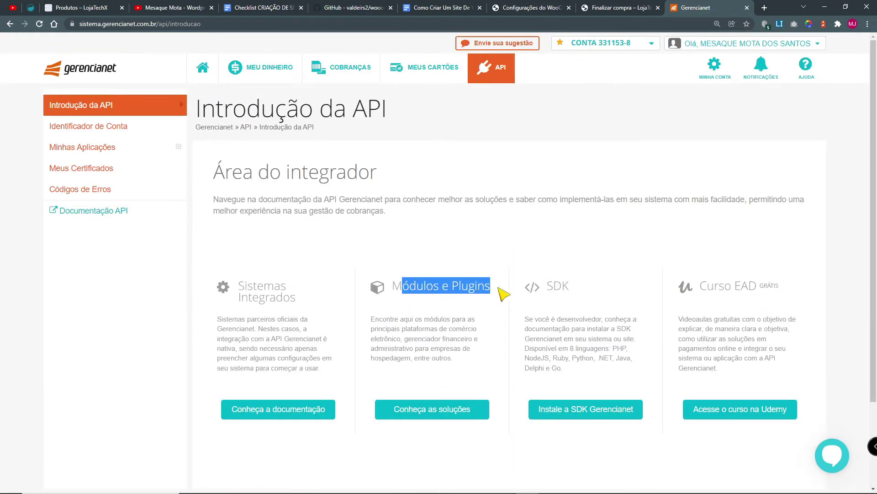
left_click(420, 414)
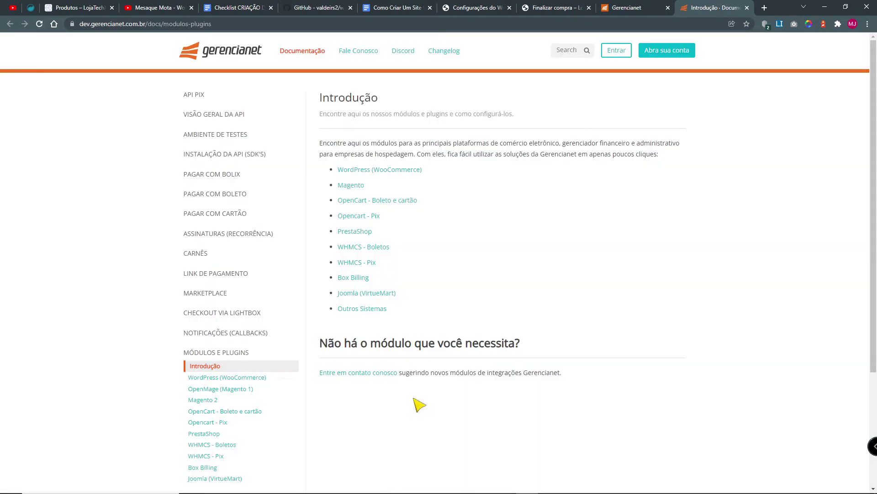
Step: Open the WordPress (WooCommerce) plugin guide and read its Plugins > Adicionar Novo installation path
left_click(365, 172)
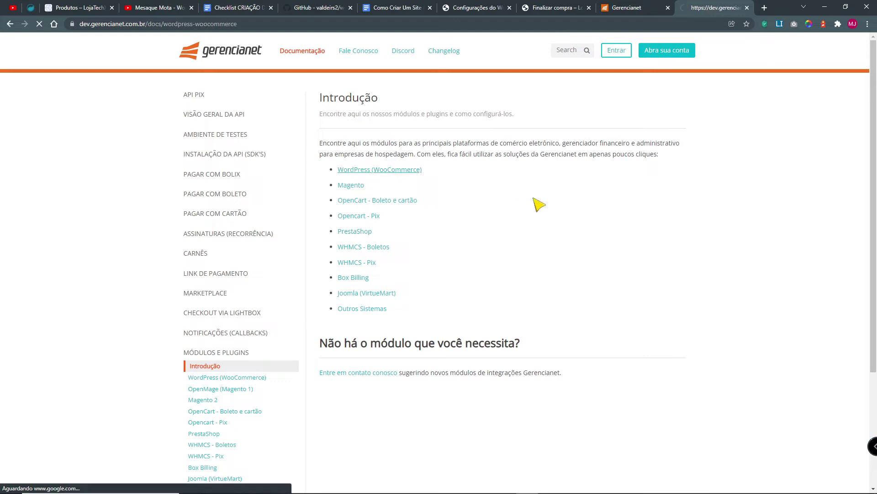
key("ctrl+plus")
key("ctrl+plus")
key("ctrl+plus")
scroll(603, 306, "down", 3)
scroll(608, 311, "down", 4)
left_click_drag(402, 141, 263, 86)
scroll(391, 288, "down", 4)
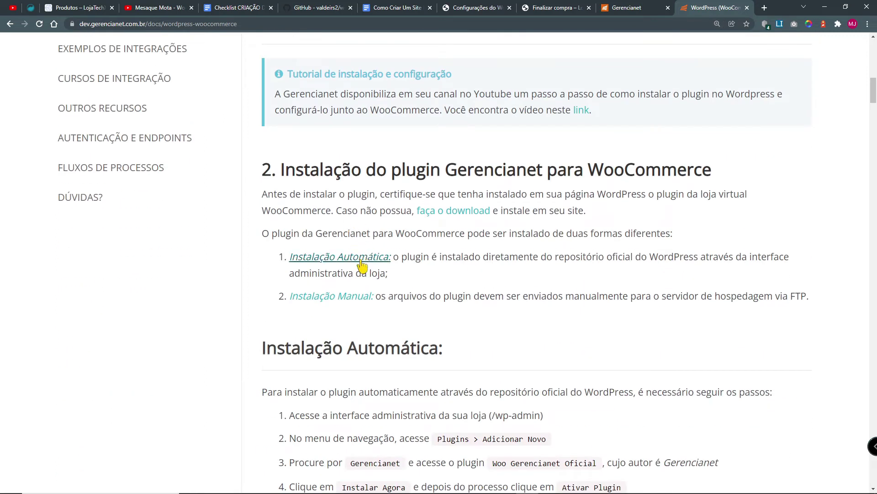
scroll(455, 300, "down", 4)
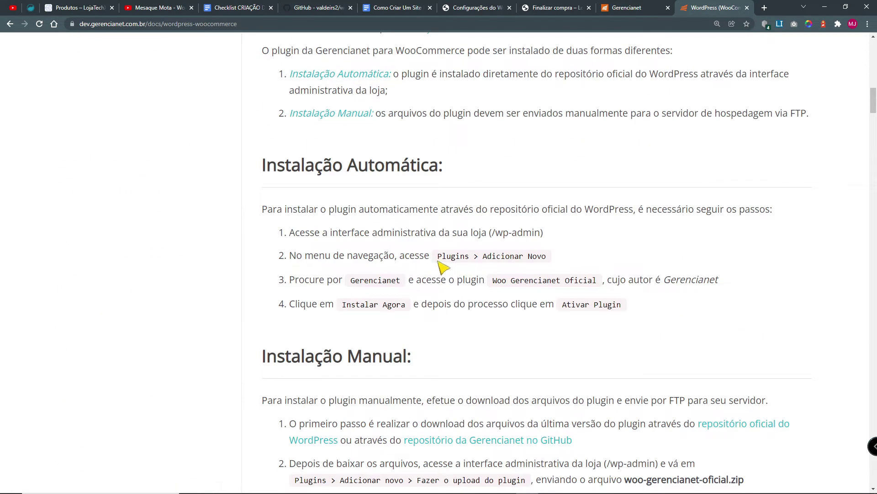
left_click_drag(439, 262, 555, 264)
left_click_drag(351, 279, 386, 280)
Step: Review the manual installation and plugin configuration sections, then return to the Finalizar compra page
scroll(462, 334, "down", 5)
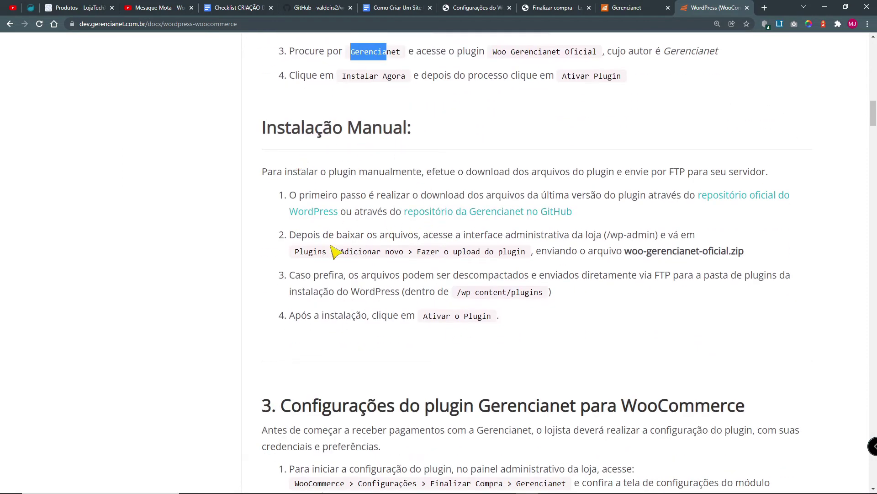
left_click_drag(542, 302, 323, 128)
scroll(418, 126, "down", 7)
left_click_drag(410, 87, 466, 83)
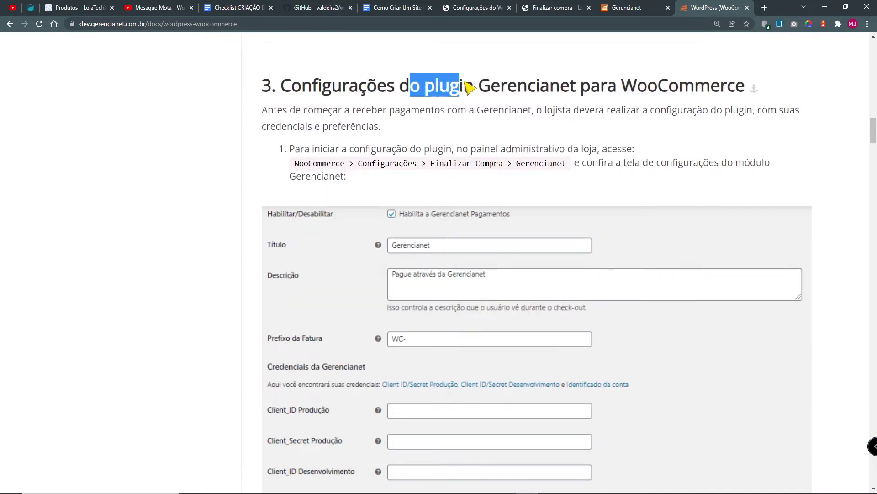
scroll(398, 338, "down", 2)
scroll(457, 192, "up", 1)
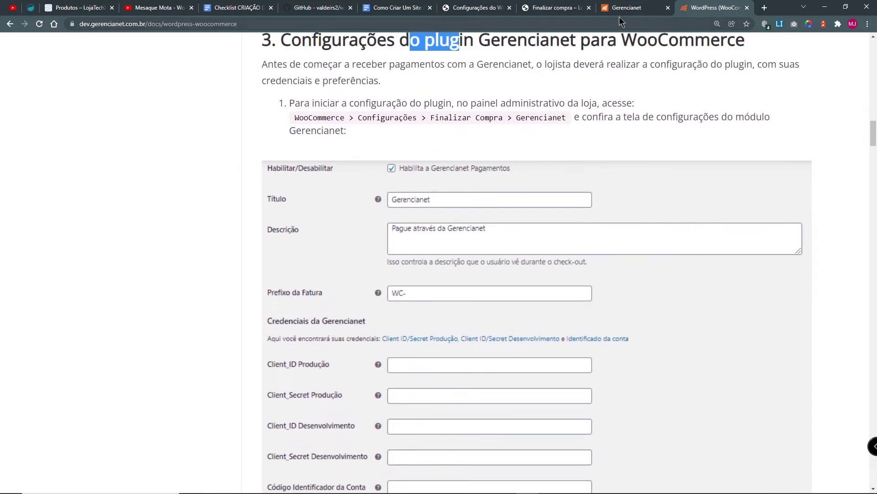
left_click(555, 7)
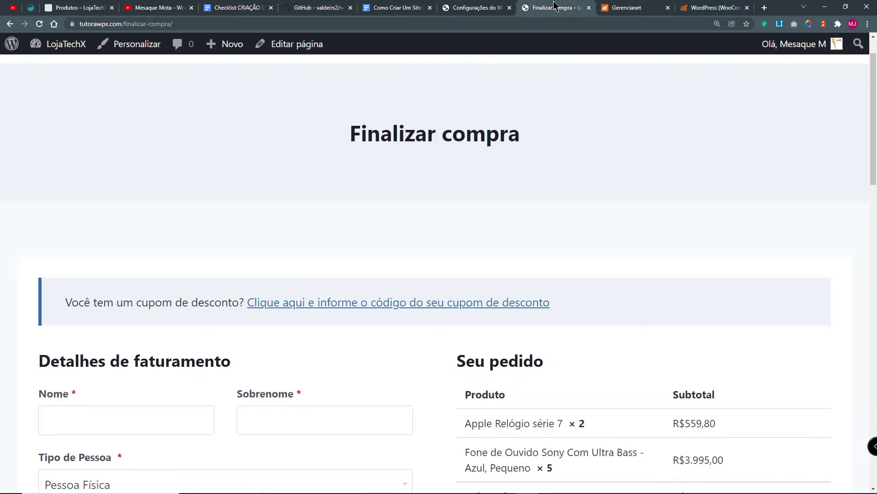
Step: Search the plugin directory for 'gere' under Plugins > Adicionar novo
left_click(476, 7)
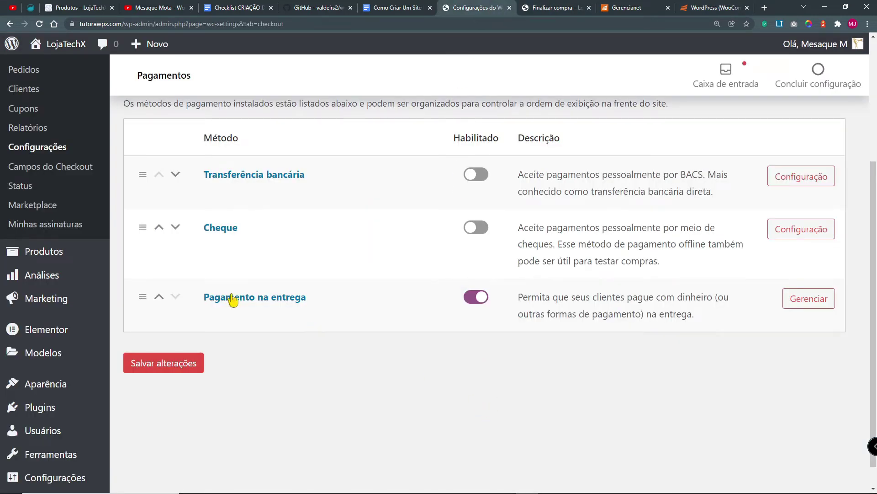
mouse_move(45, 409)
left_click(94, 481)
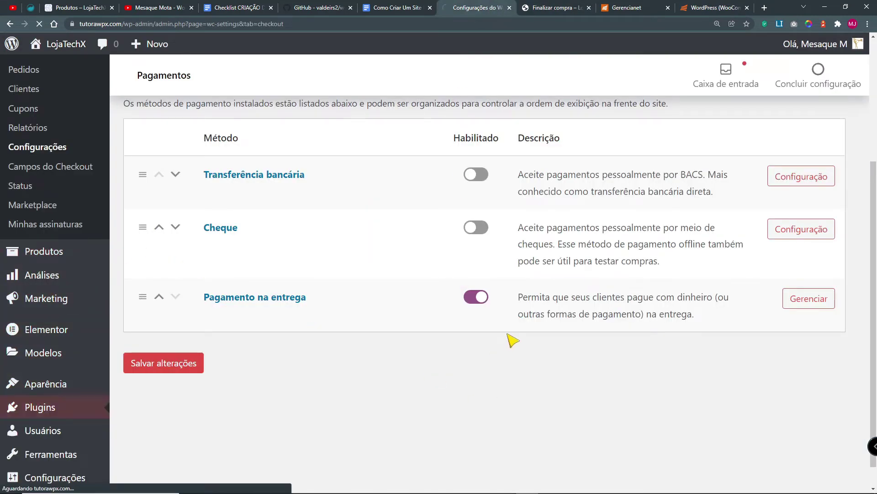
left_click(675, 118)
type("gerencianet")
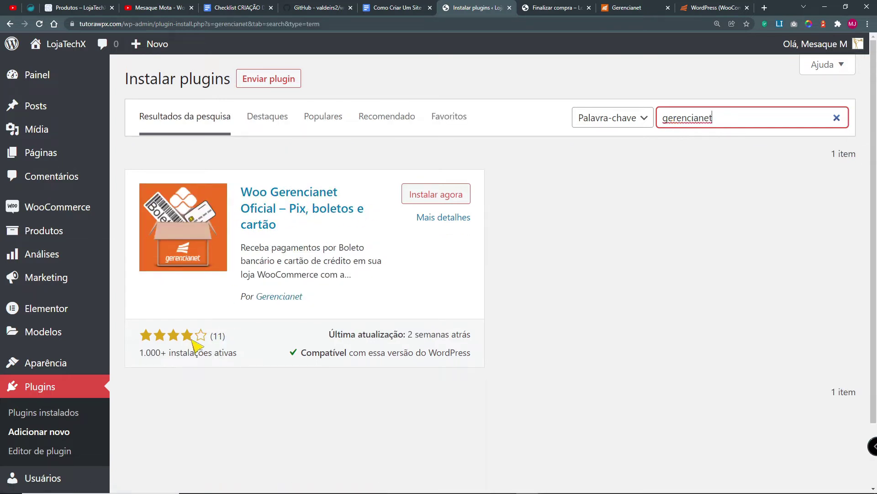
Step: Install and activate Woo Gerencianet Oficial, then go to WooCommerce Configurações
left_click_drag(303, 298, 251, 301)
left_click(457, 194)
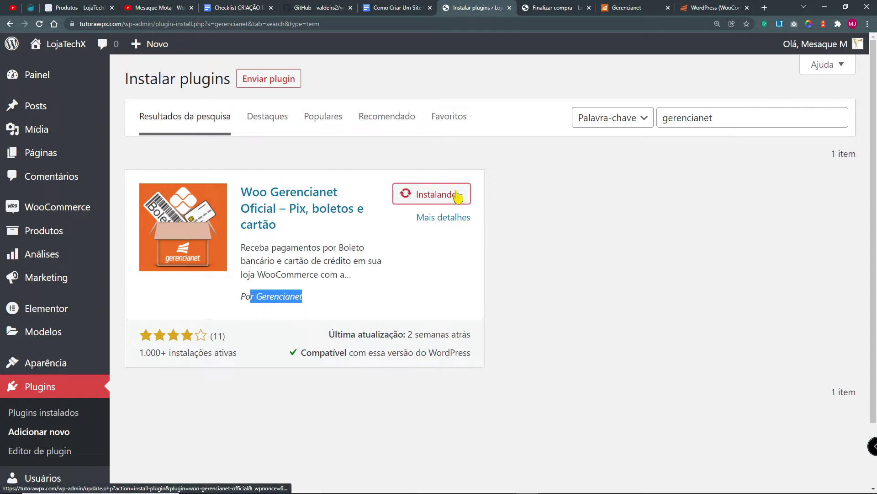
left_click(460, 198)
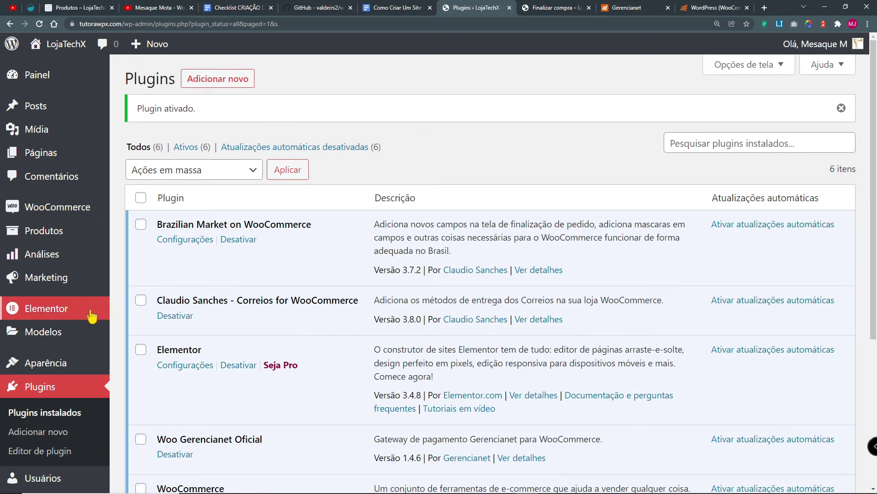
mouse_move(32, 207)
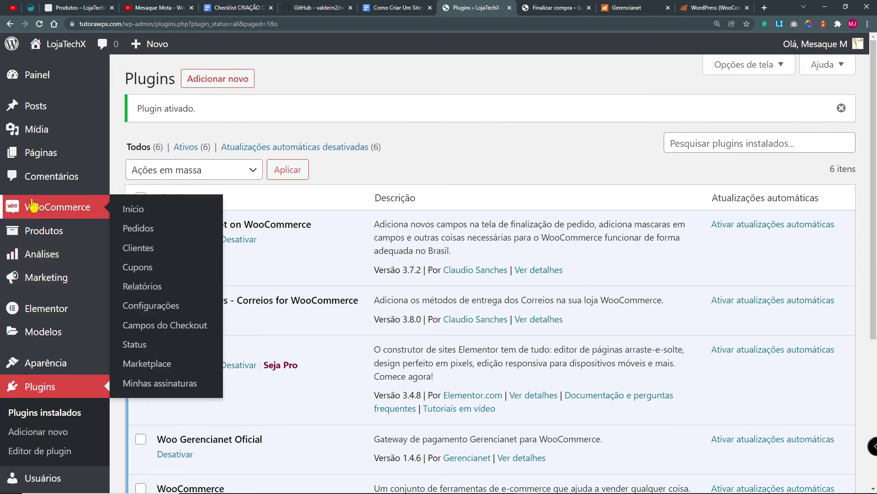
left_click(140, 310)
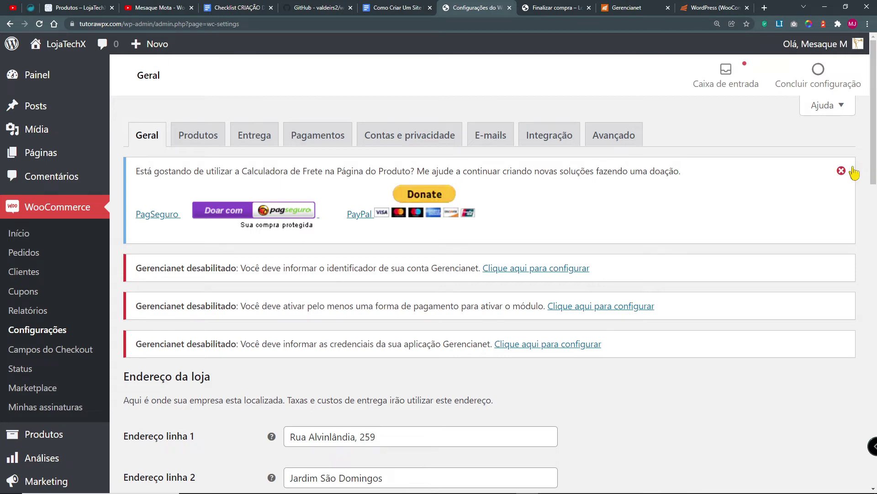
Step: Dismiss the shipping calculator notice, review the Gerencianet disabled warnings, and open Pagamentos
left_click(842, 171)
left_click_drag(142, 170, 221, 264)
left_click(692, 337)
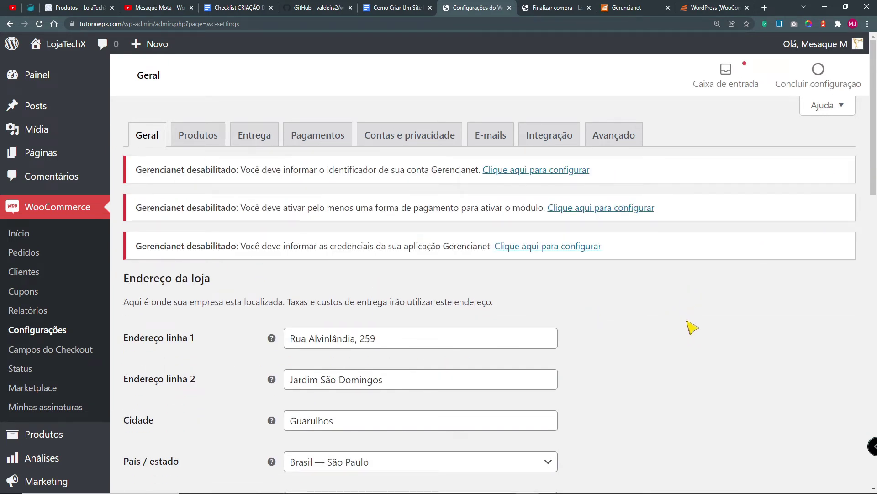
scroll(680, 323, "down", 2)
scroll(245, 217, "up", 2)
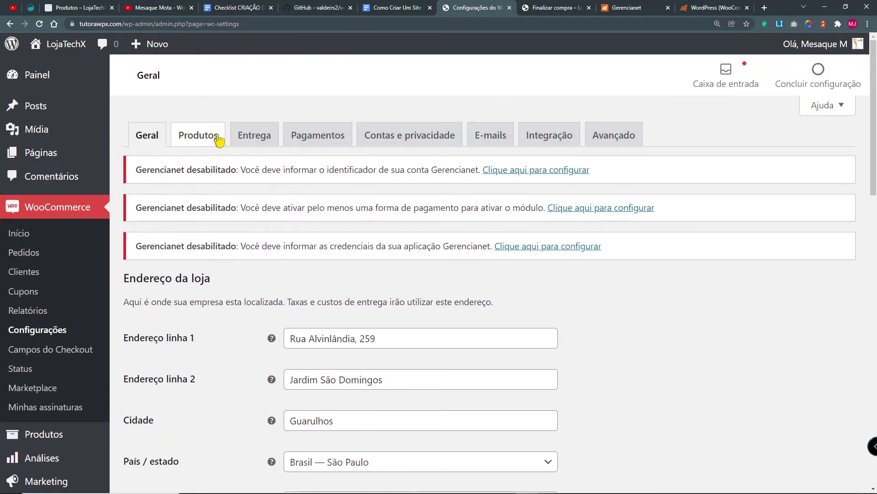
left_click(303, 137)
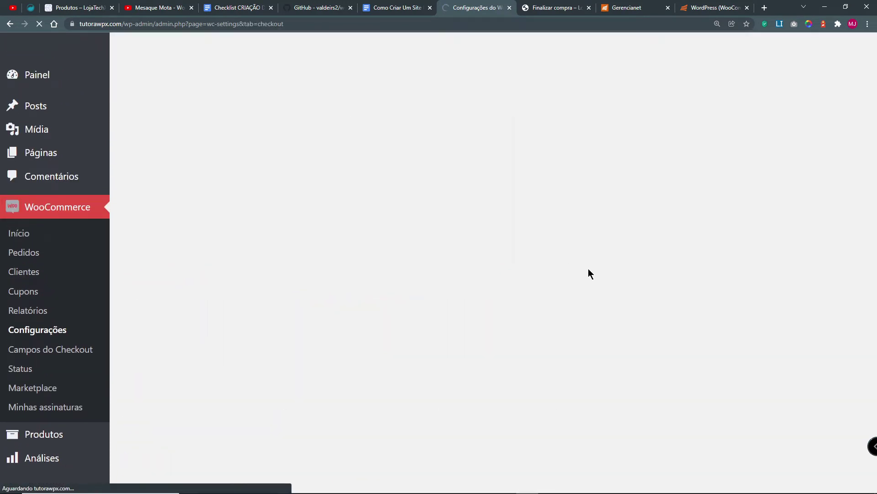
scroll(646, 304, "down", 8)
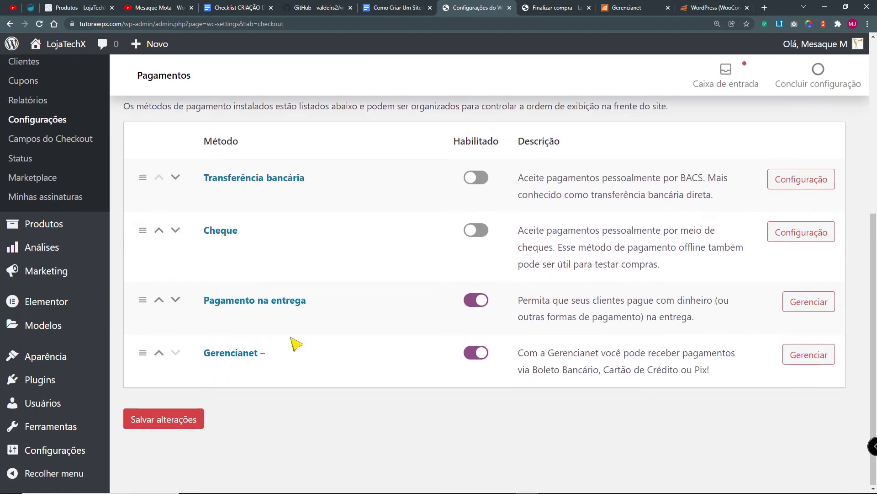
Step: Open the Gerencianet module settings and review its Título, description and five empty credential fields
left_click(803, 355)
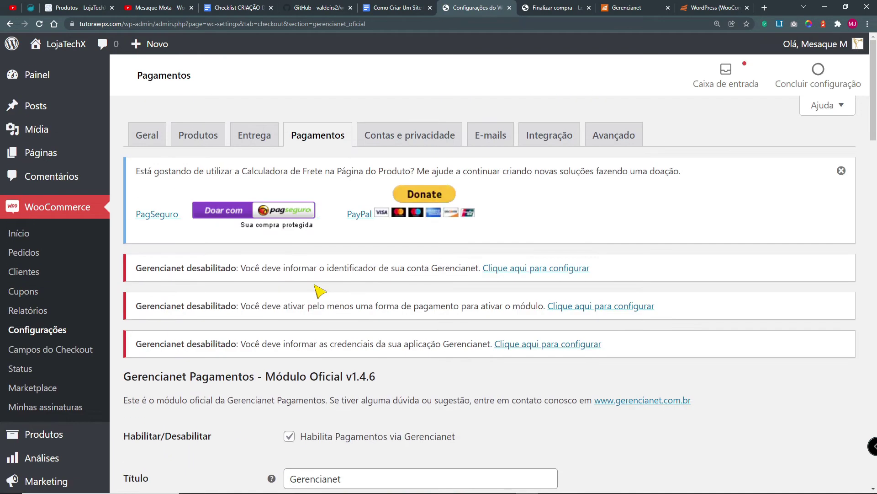
scroll(554, 304, "down", 5)
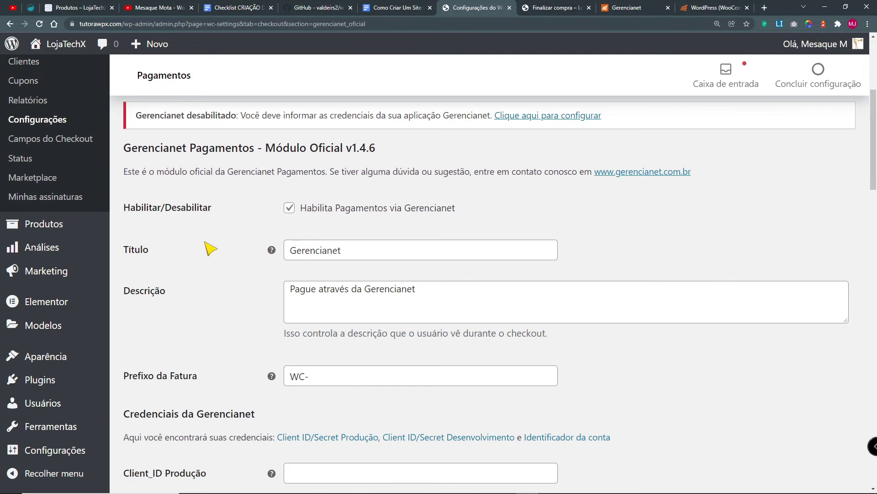
left_click_drag(372, 255, 290, 253)
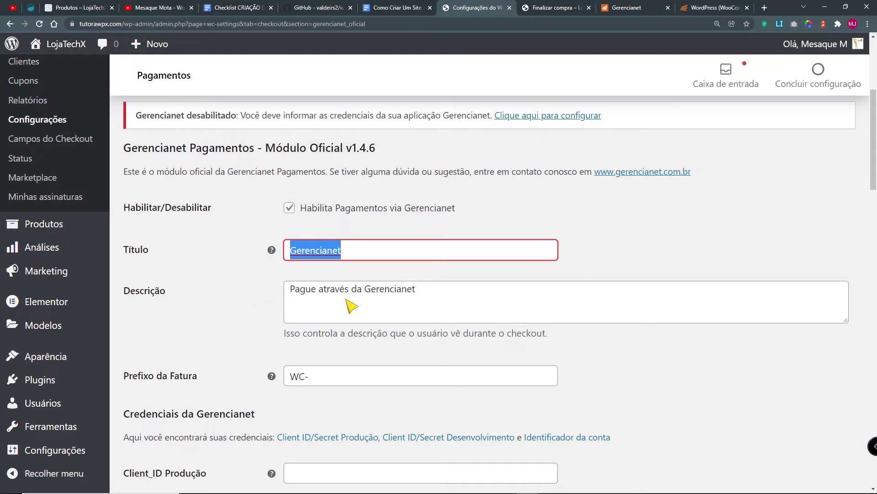
left_click_drag(435, 297, 291, 288)
scroll(681, 370, "down", 3)
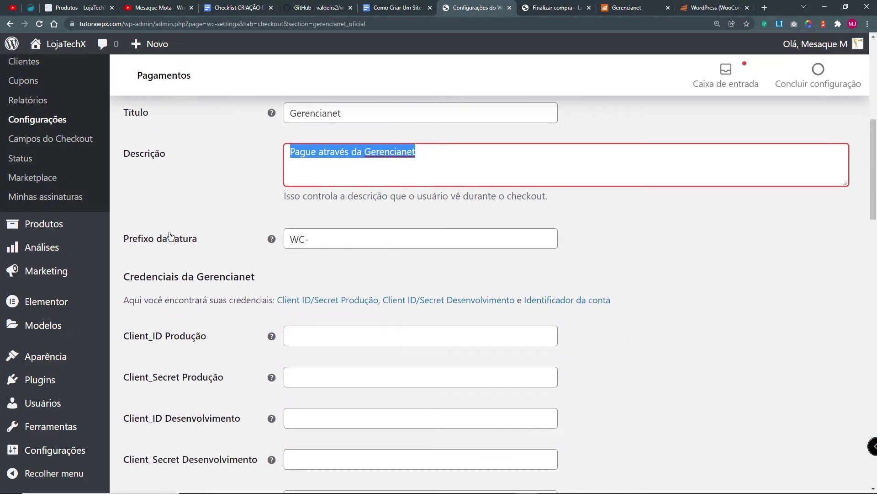
scroll(346, 259, "down", 3)
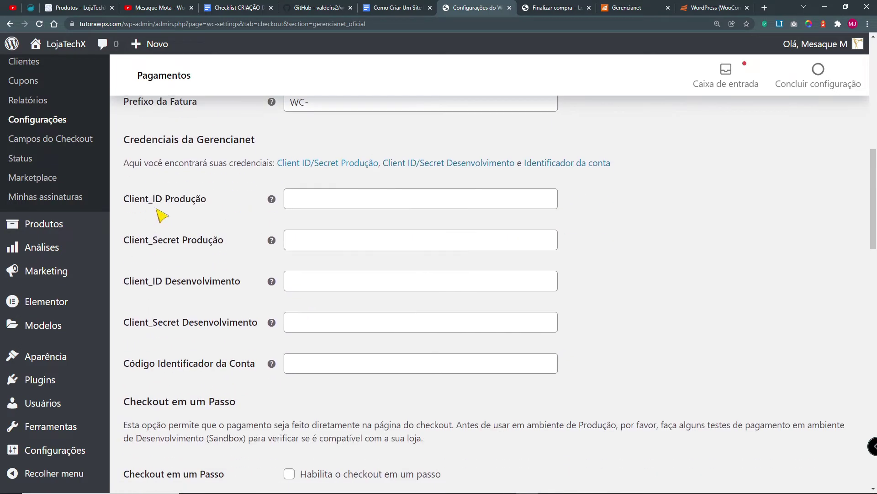
left_click_drag(259, 369, 822, 290)
left_click(297, 340)
left_click(557, 7)
Step: Review the Gerencianet API introduction and the WooCommerce plugin documentation
left_click(624, 8)
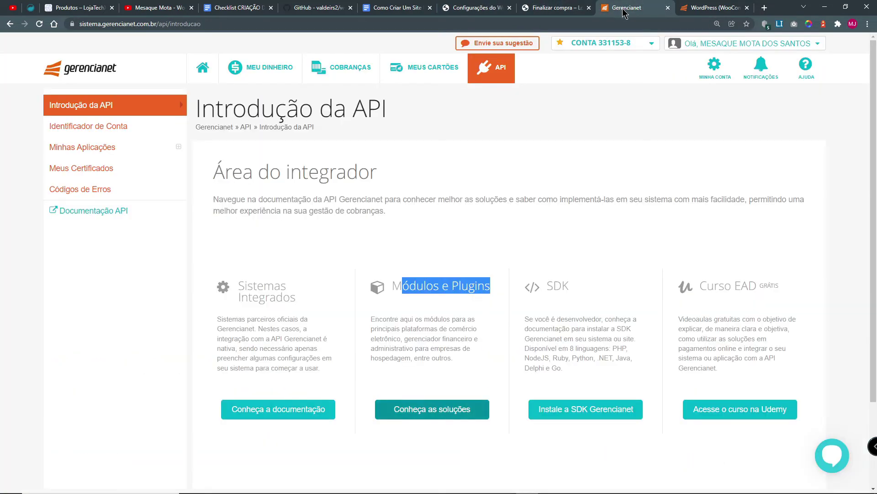
left_click(711, 9)
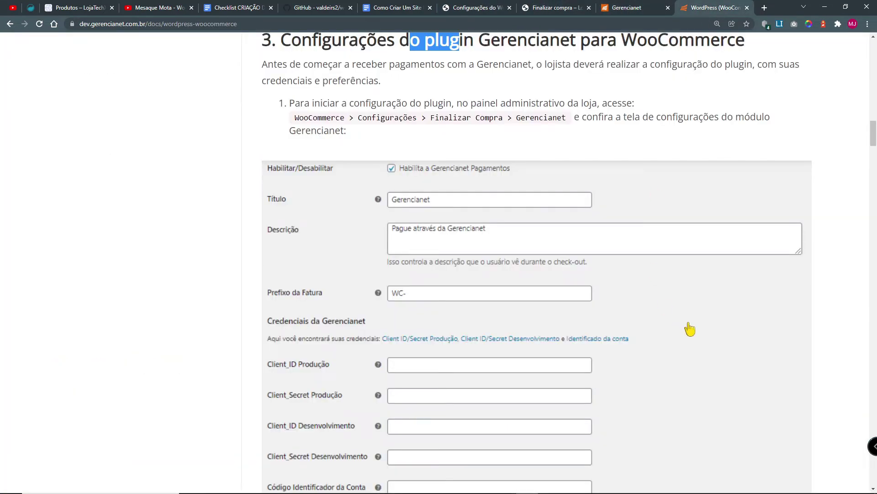
scroll(690, 329, "down", 10)
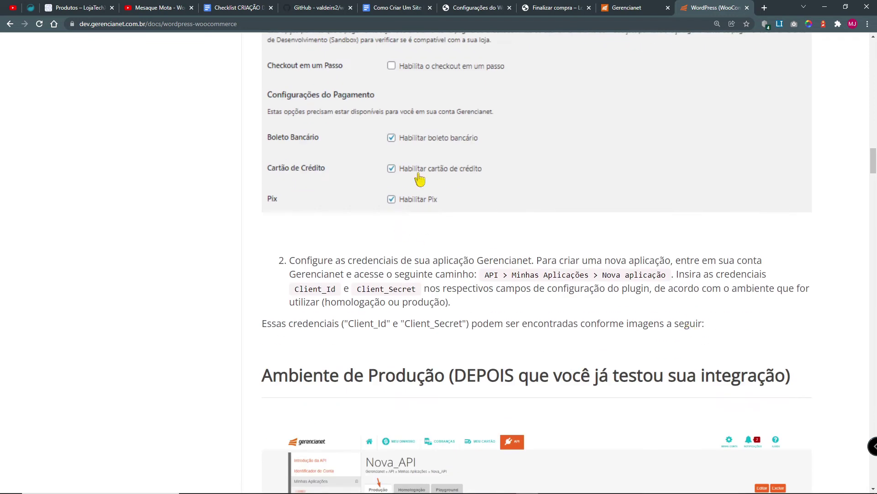
left_click(633, 9)
Step: Close the store checkout page and go back to the Gerencianet module settings
left_click(561, 9)
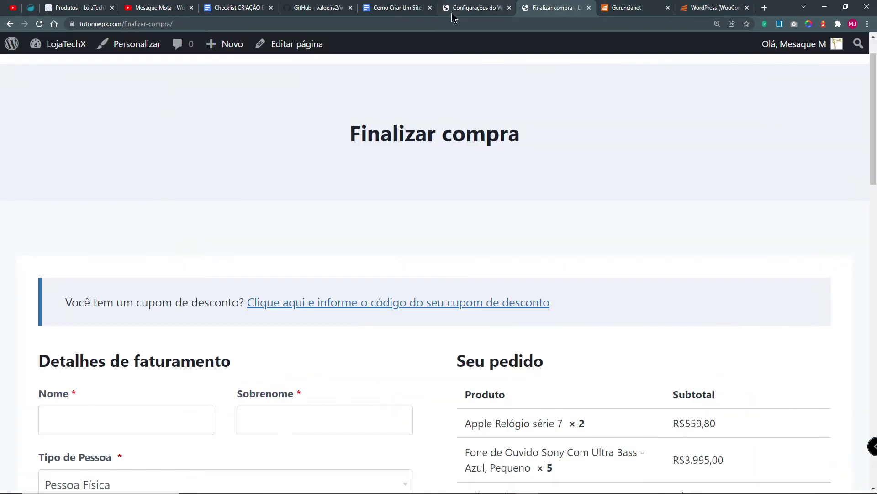
left_click(453, 10)
left_click(589, 8)
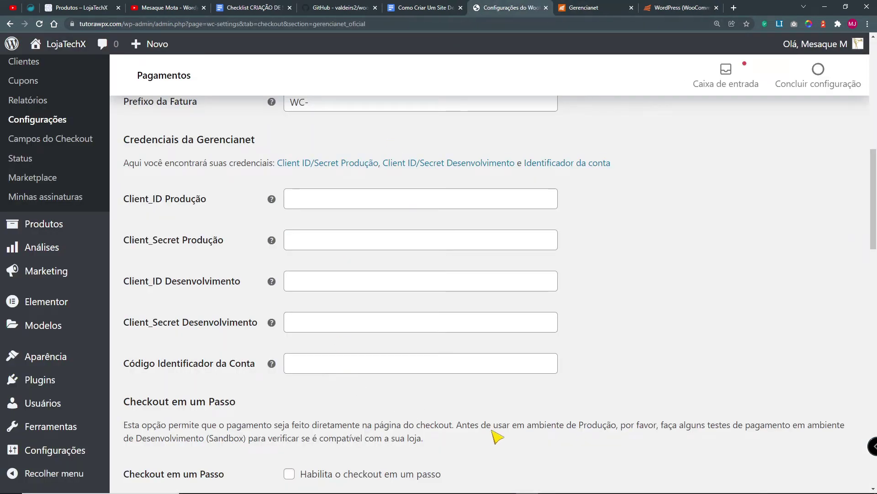
scroll(497, 437, "down", 5)
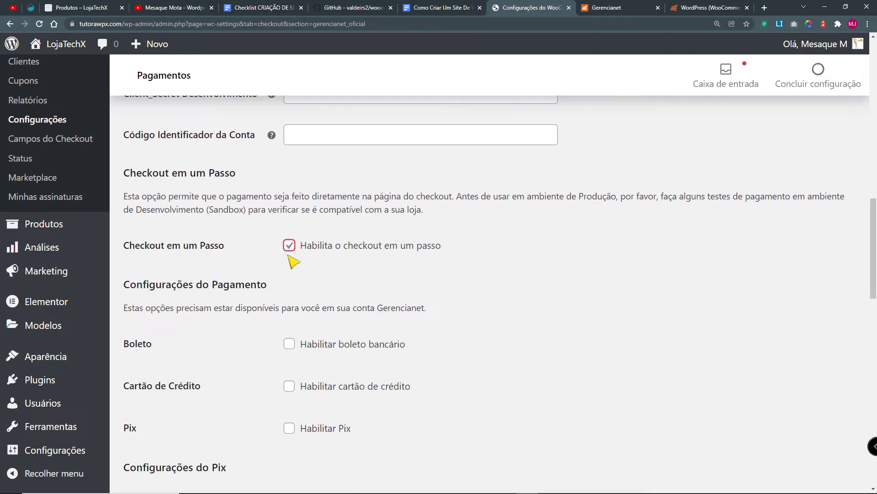
Step: Enable boleto and credit card payments in the Gerencianet settings
scroll(649, 281, "down", 3)
left_click(289, 206)
left_click(289, 249)
scroll(289, 299, "down", 2)
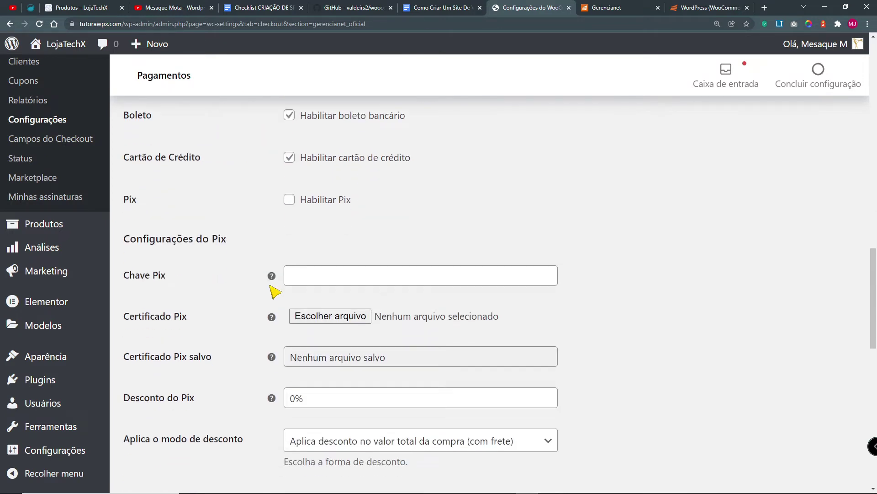
Step: Set the Pix discount to 5, applied only to product prices, and enable mTLS validation
left_click(328, 275)
left_click_drag(240, 239, 129, 240)
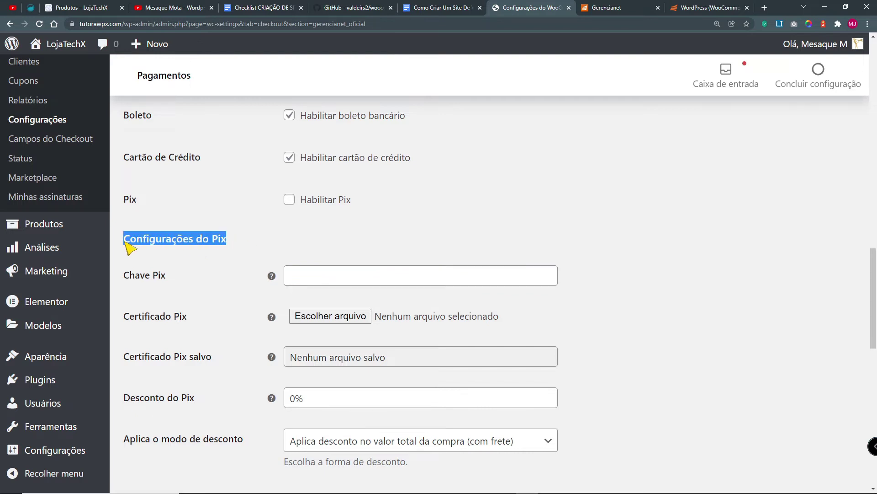
scroll(180, 265, "down", 3)
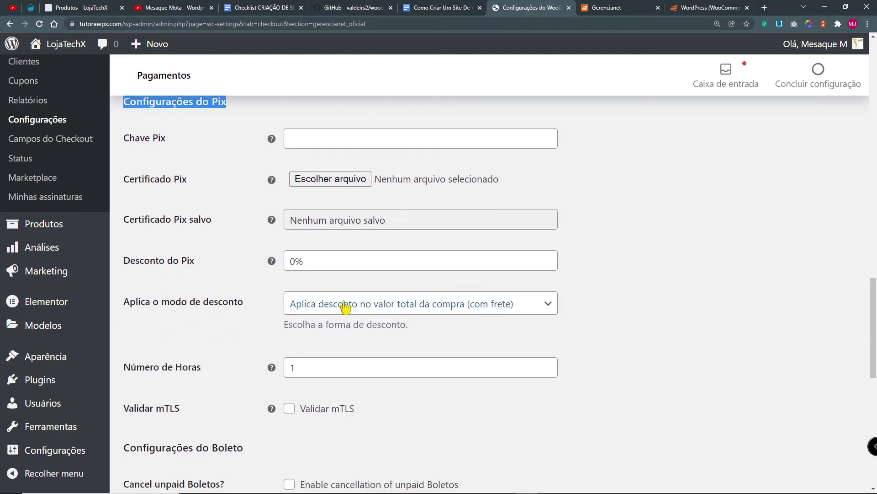
left_click(292, 262)
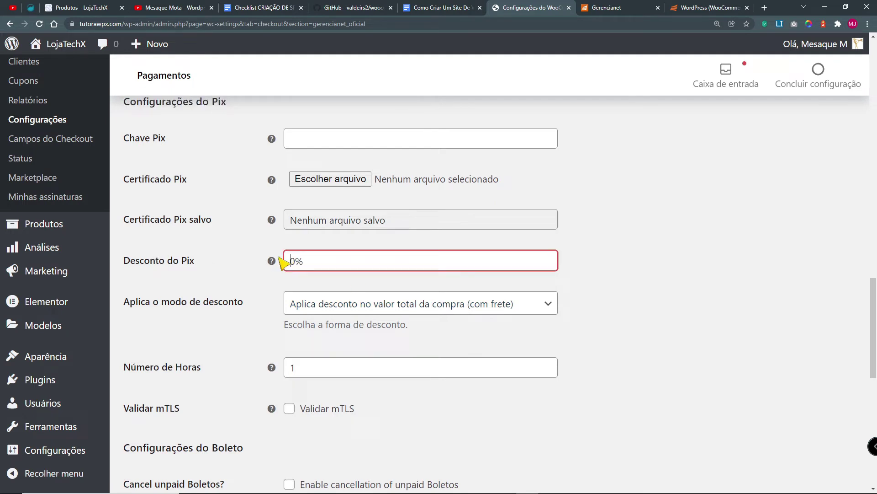
scroll(292, 265, "up", 1)
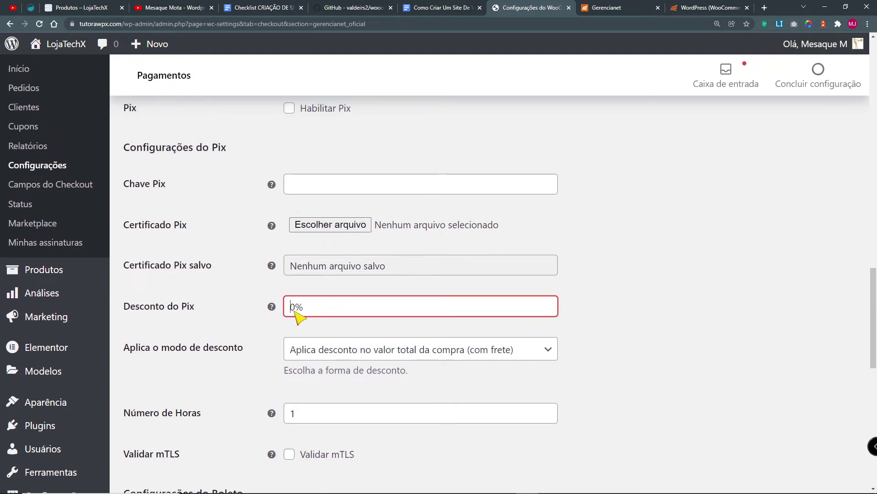
left_click_drag(301, 307, 290, 307)
type("5")
scroll(172, 361, "down", 2)
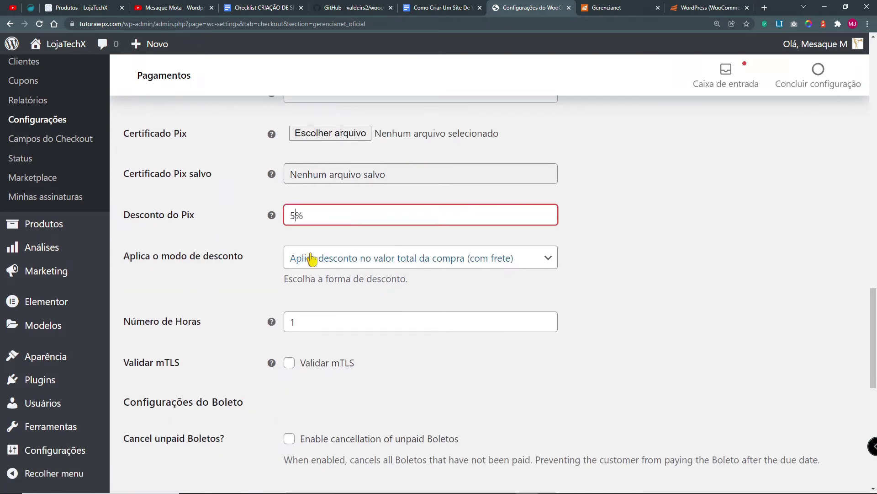
left_click(350, 263)
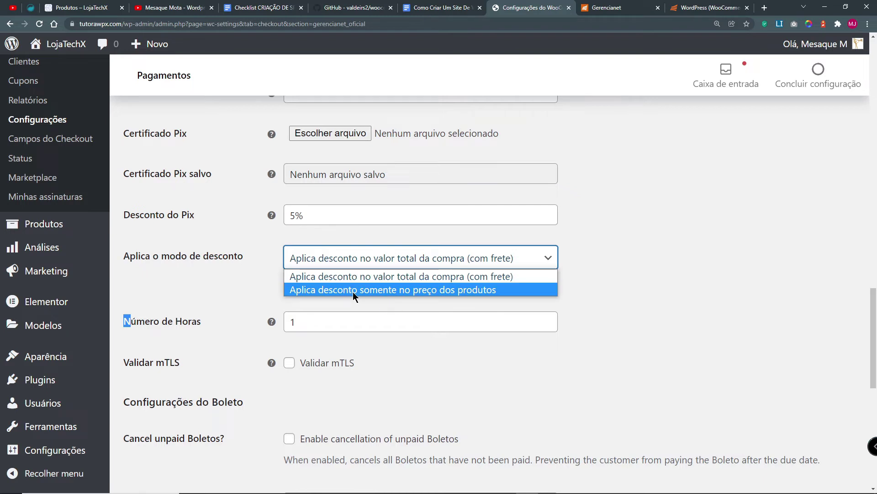
left_click(352, 290)
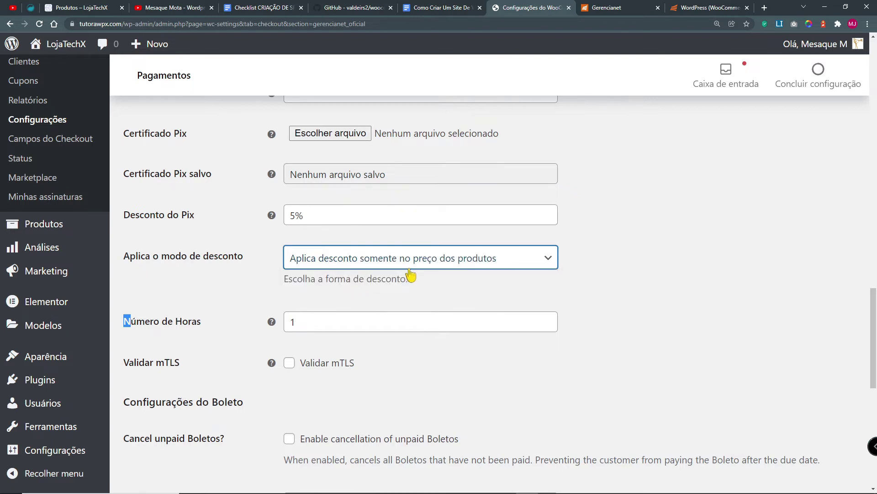
left_click_drag(162, 256, 243, 261)
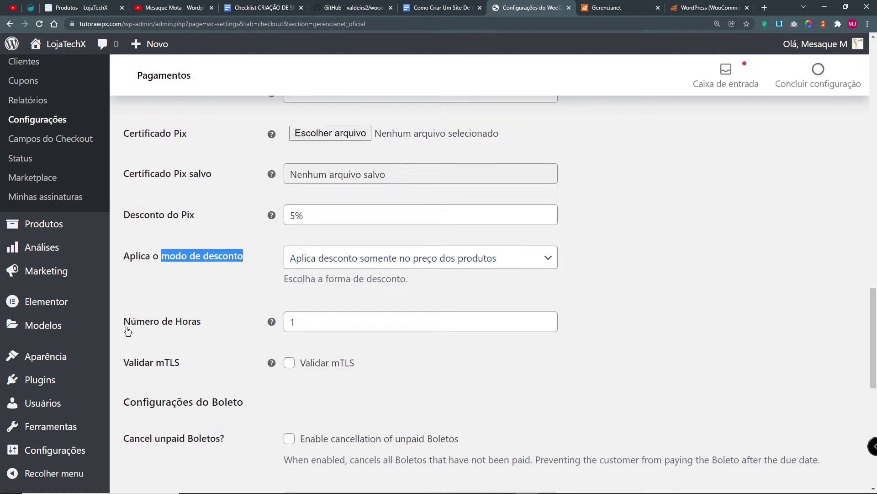
double_click(305, 327)
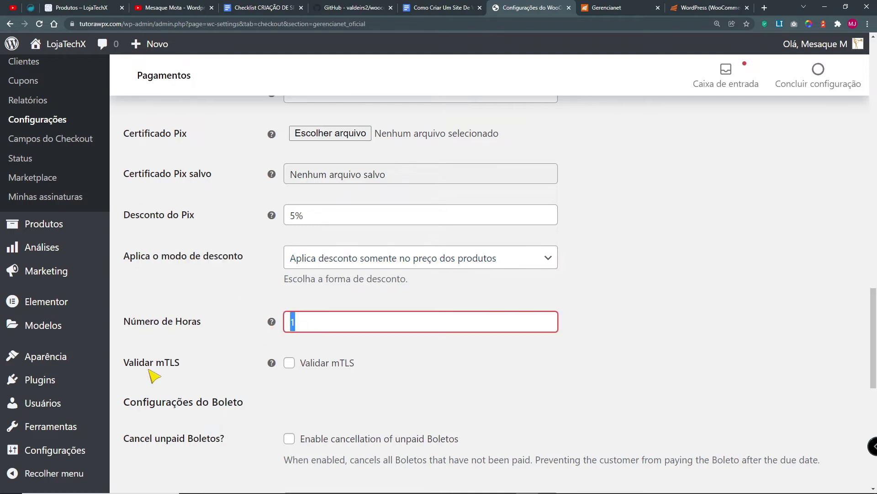
left_click(288, 364)
Step: Enable unpaid boleto cancellation and set a 2% boleto discount on products, 5 days
scroll(245, 406, "down", 3)
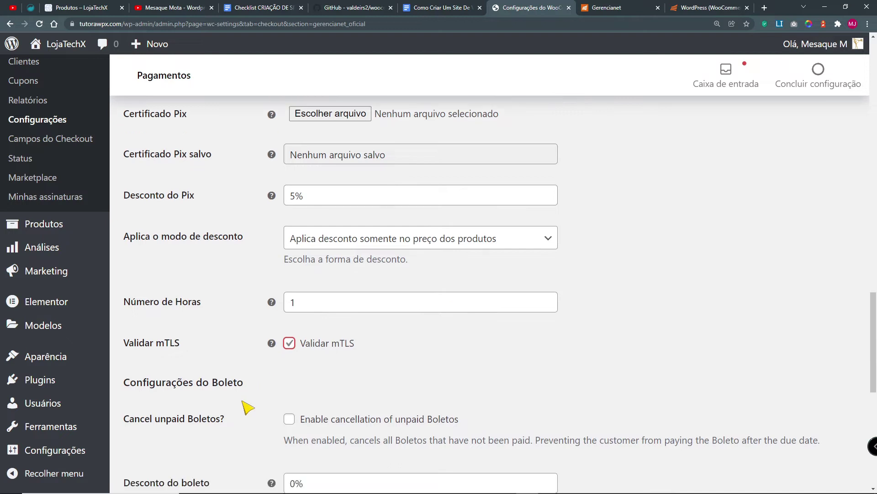
left_click(290, 303)
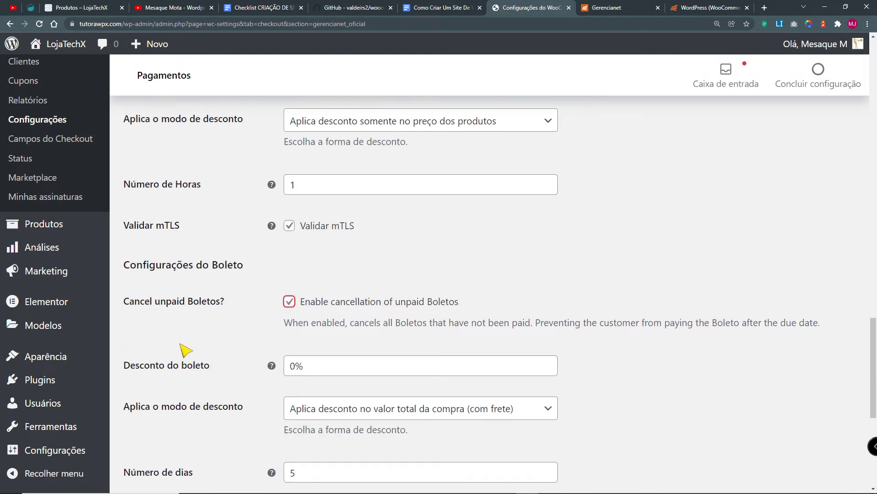
scroll(181, 353, "down", 2)
left_click(297, 274)
left_click_drag(296, 274, 293, 278)
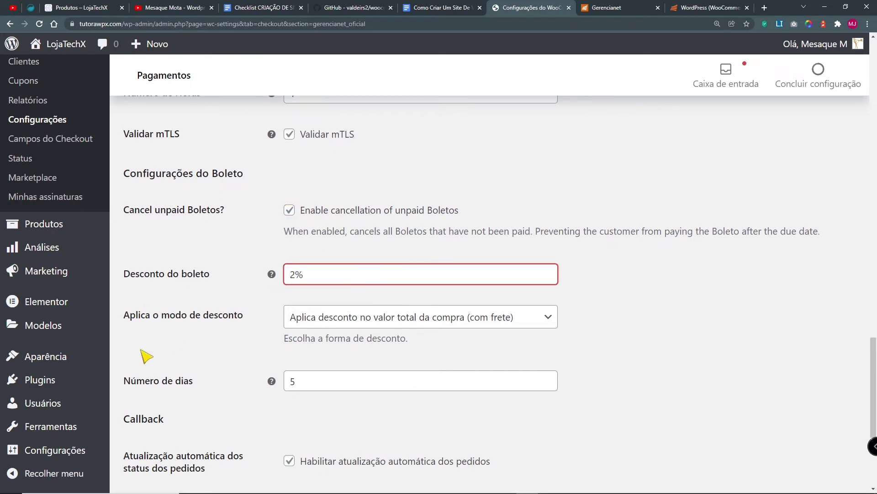
scroll(187, 347, "down", 2)
left_click(461, 231)
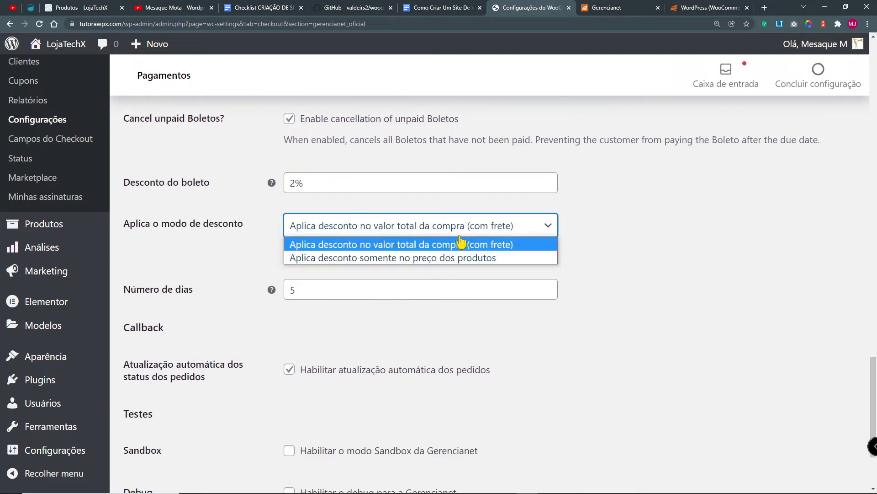
left_click(460, 259)
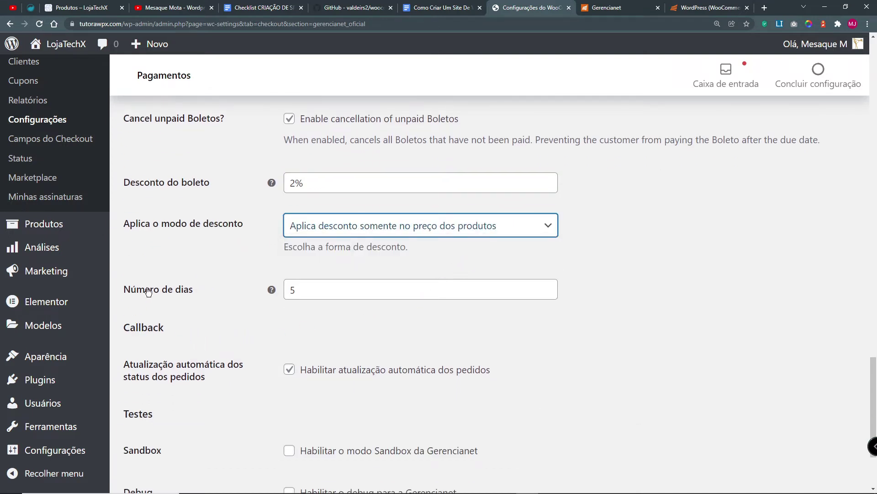
double_click(295, 292)
Step: Turn on Gerencianet Sandbox mode and save the payment settings
scroll(185, 333, "down", 2)
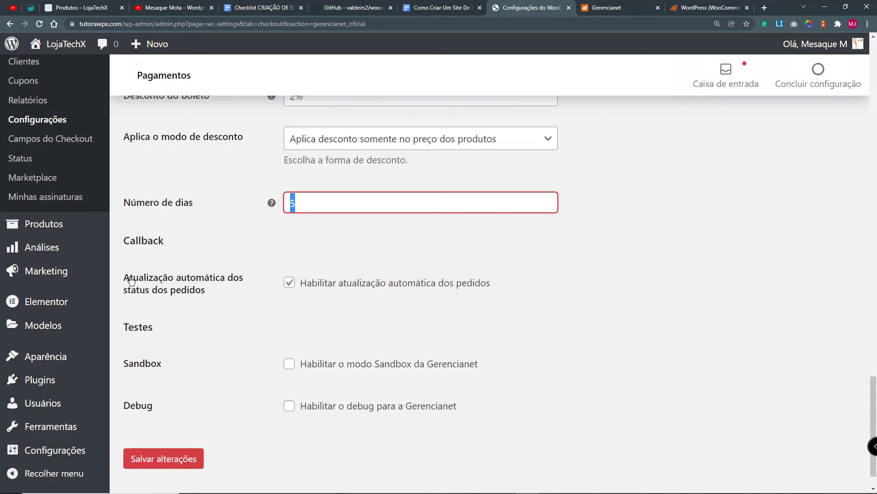
left_click(290, 359)
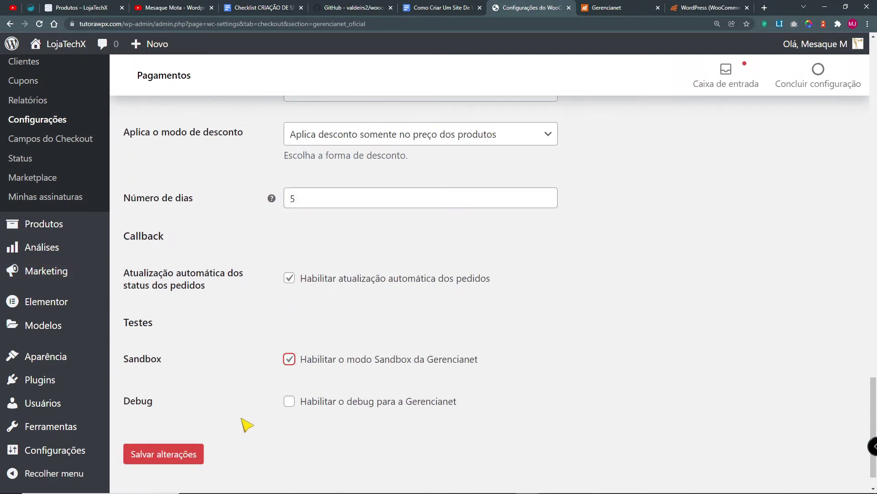
scroll(233, 428, "up", 4)
scroll(233, 428, "down", 3)
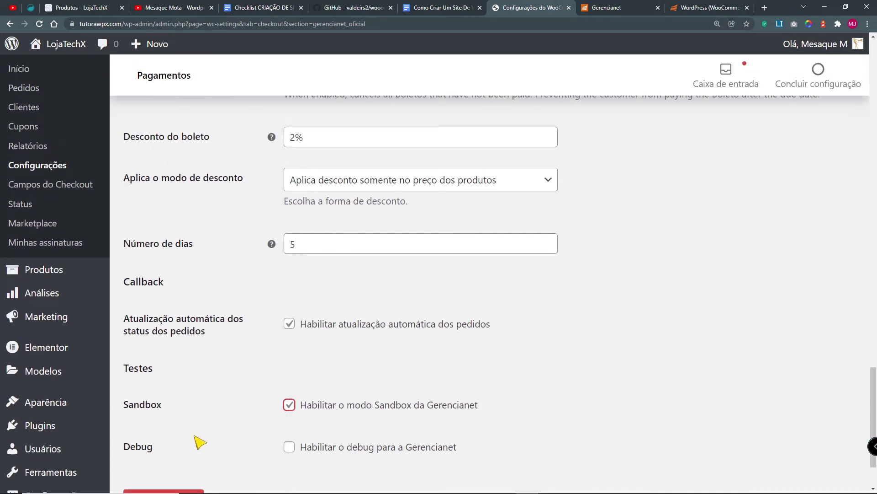
scroll(205, 461, "down", 2)
left_click(188, 419)
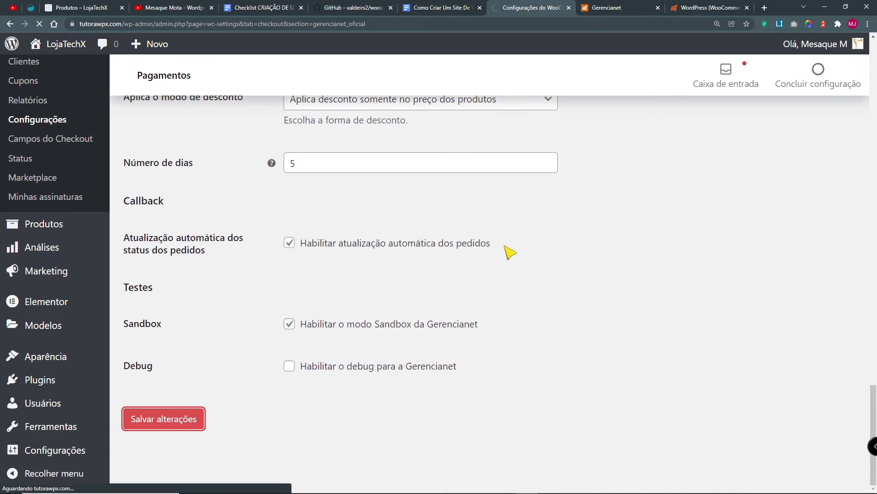
scroll(548, 214, "down", 3)
Step: View the help guides for production, development and account identifier credentials, then return to Gerencianet
scroll(575, 301, "down", 2)
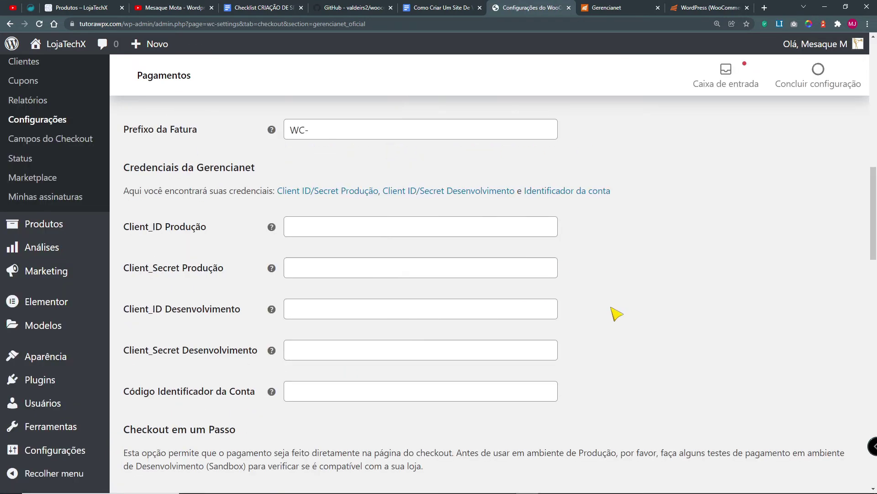
left_click(321, 183)
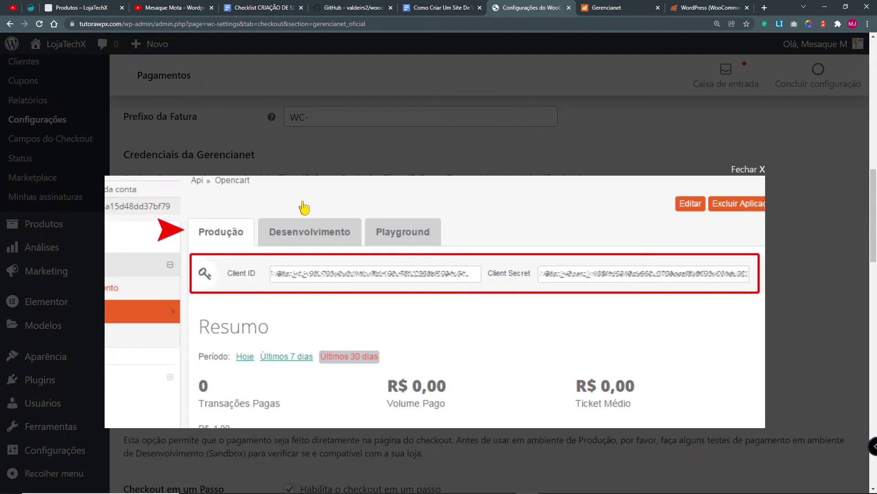
left_click(422, 122)
left_click(436, 183)
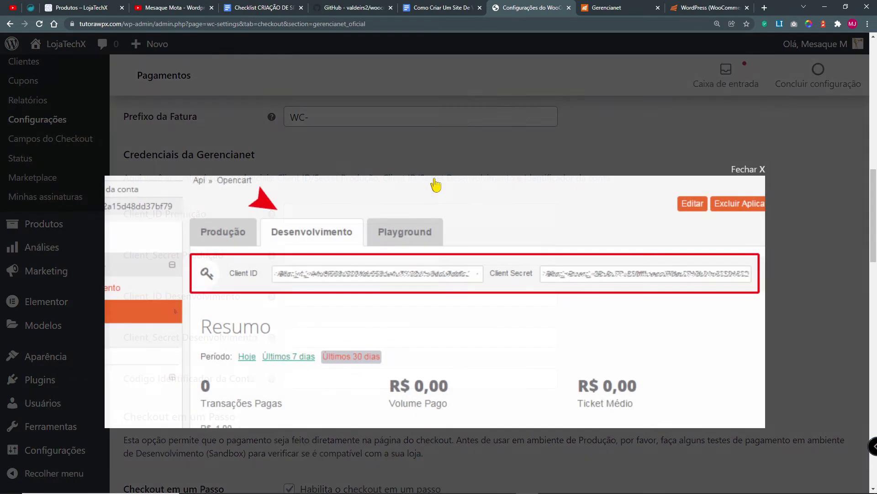
left_click(759, 172)
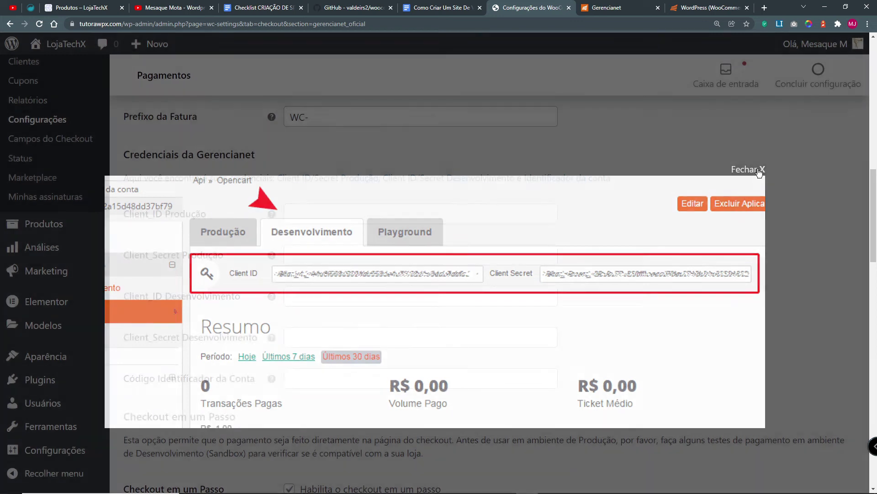
left_click(558, 182)
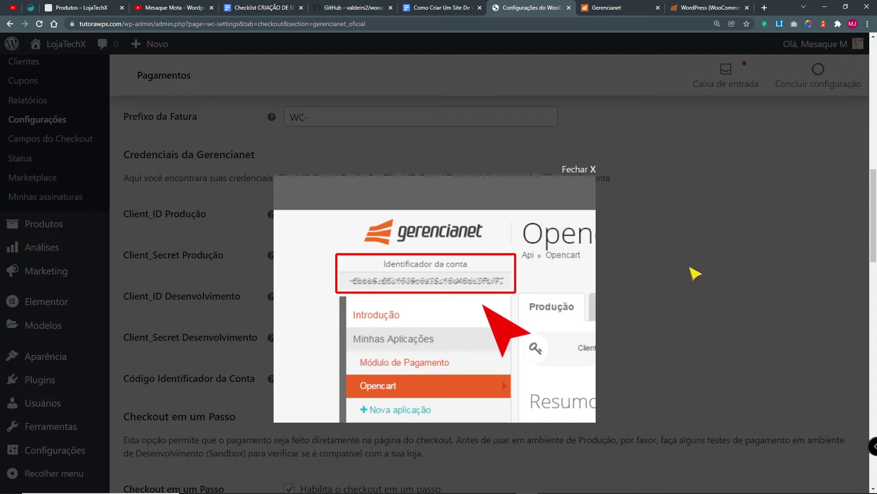
left_click(771, 275)
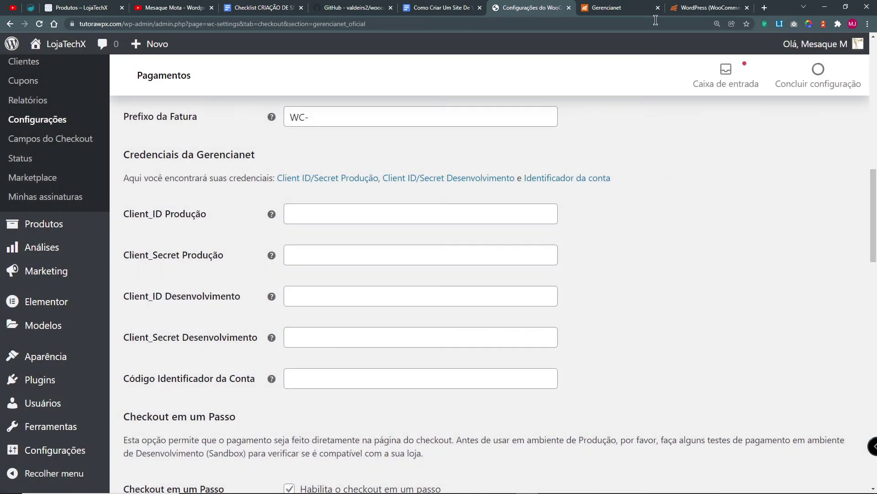
left_click(642, 12)
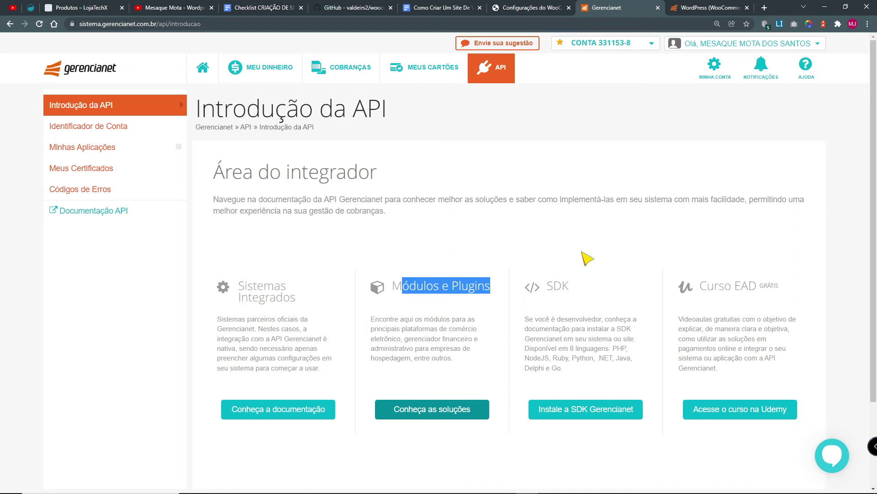
Step: Copy the Gerencianet account identifier into WooCommerce's Código Identificador da Conta field
left_click(74, 131)
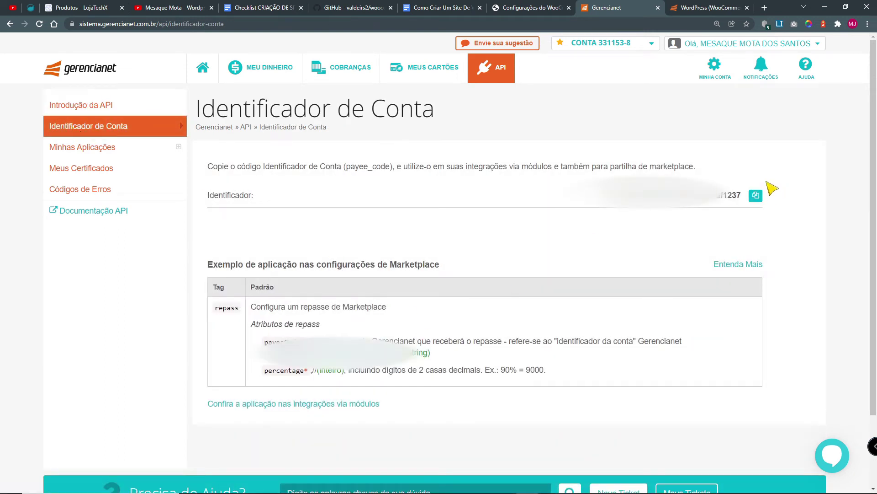
left_click_drag(599, 196, 677, 209)
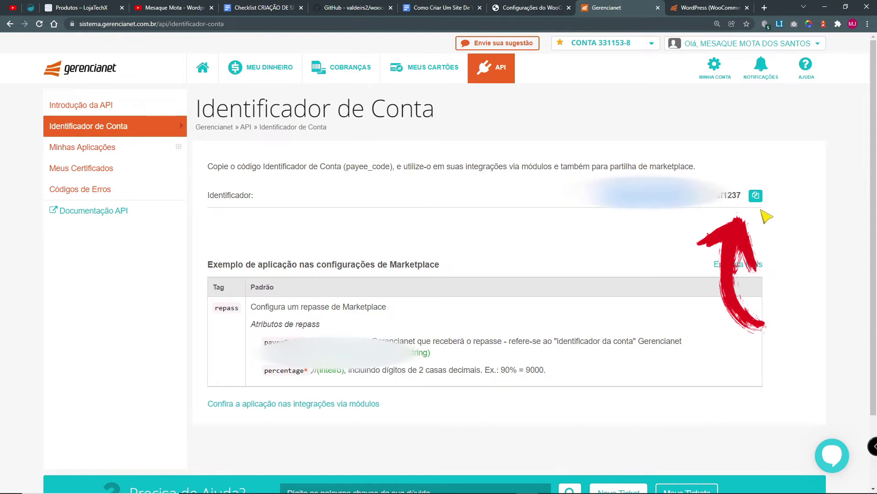
left_click(756, 195)
left_click(535, 7)
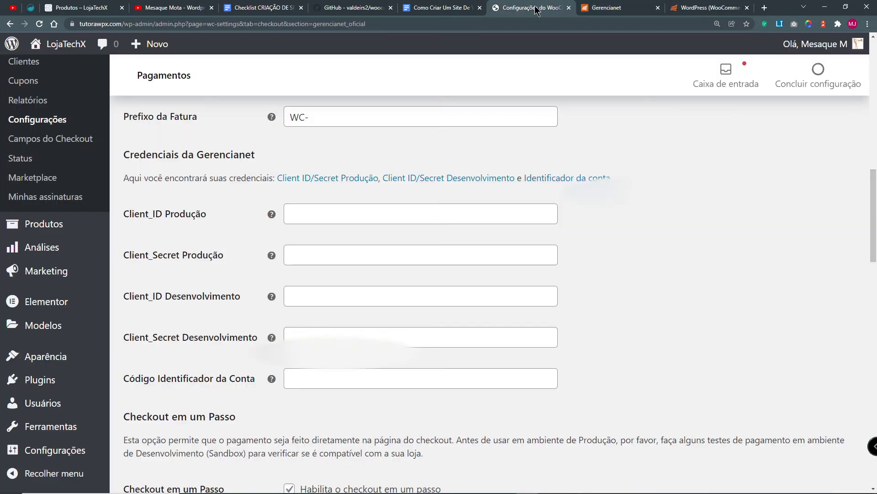
left_click(302, 379)
key("ctrl+v")
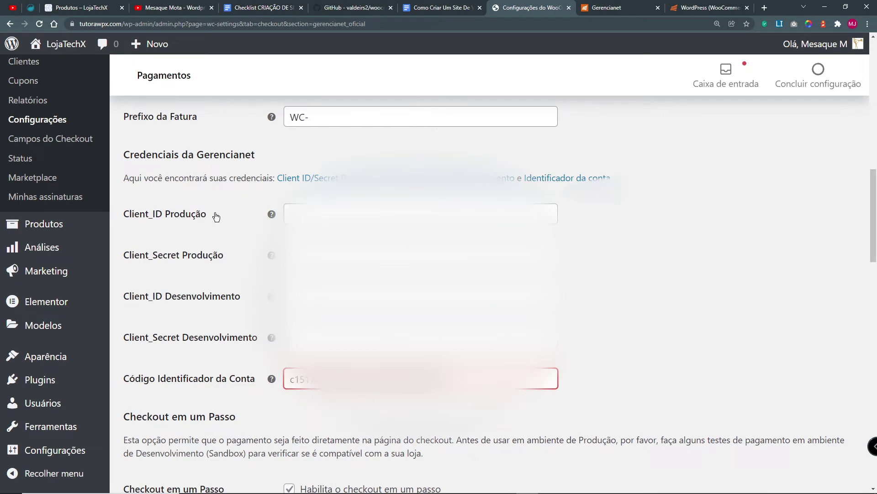
Step: Check the integration docs, then start a new application under Minhas Aplicações
left_click(619, 8)
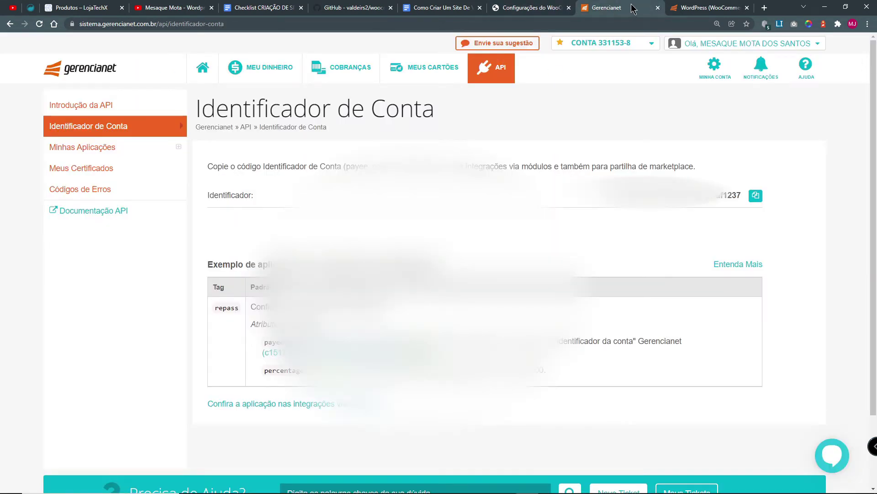
left_click(687, 10)
scroll(609, 350, "down", 4)
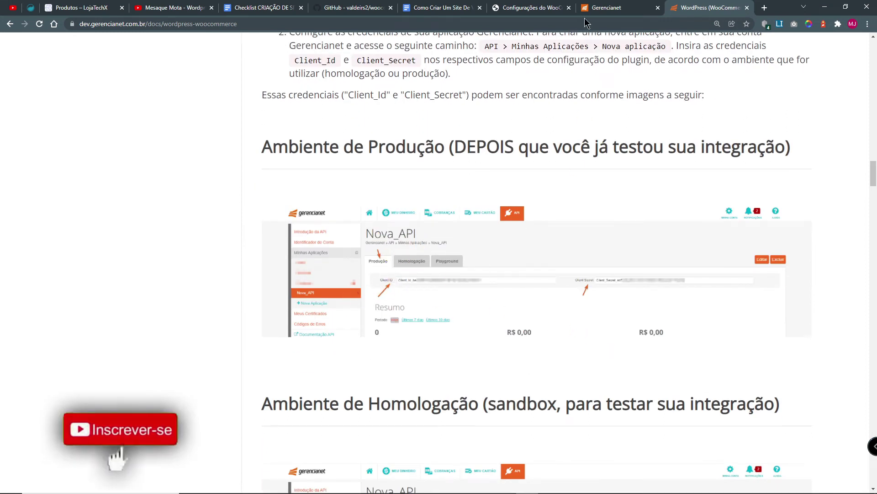
left_click(598, 10)
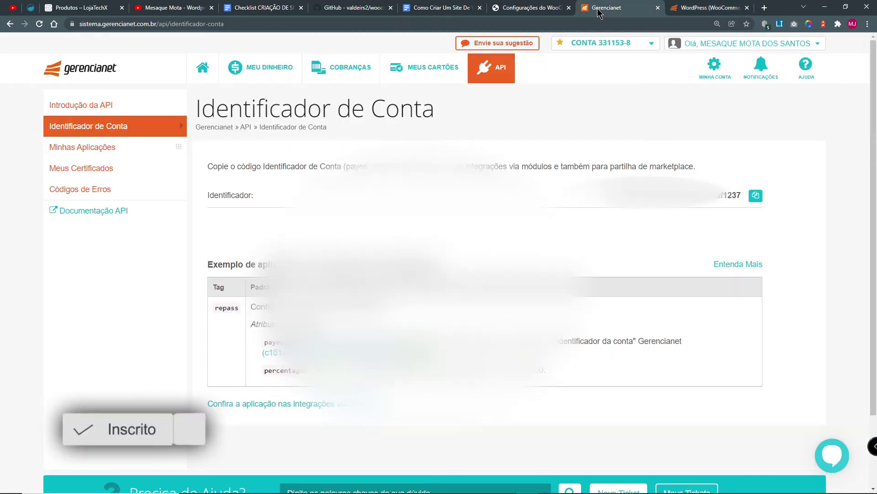
left_click(74, 151)
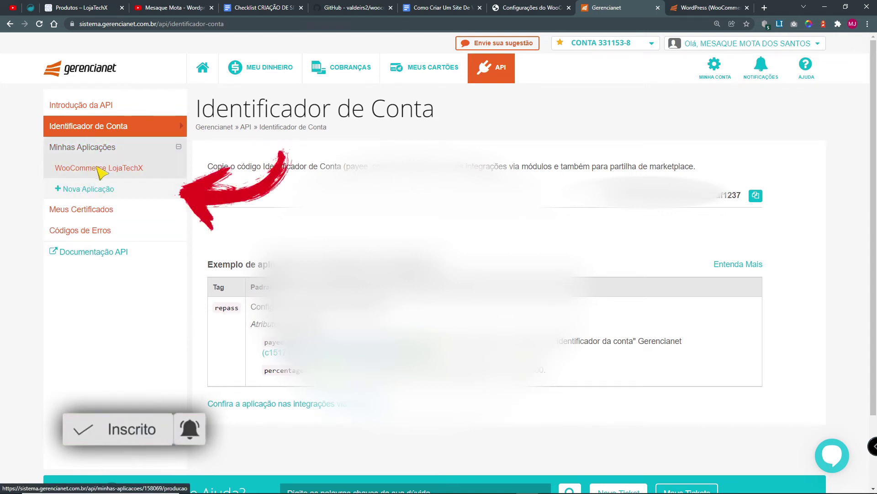
left_click(105, 188)
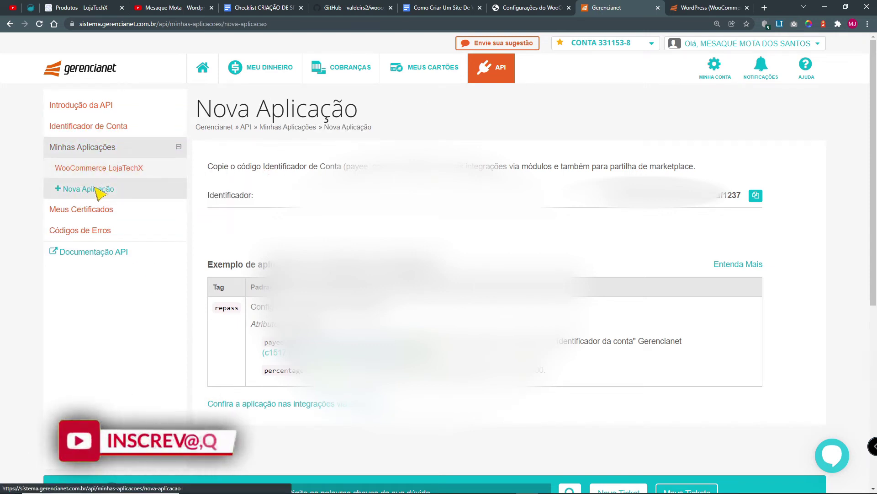
Step: Name the new application 'Curso Ecommerce' and switch API Pix on
left_click(276, 234)
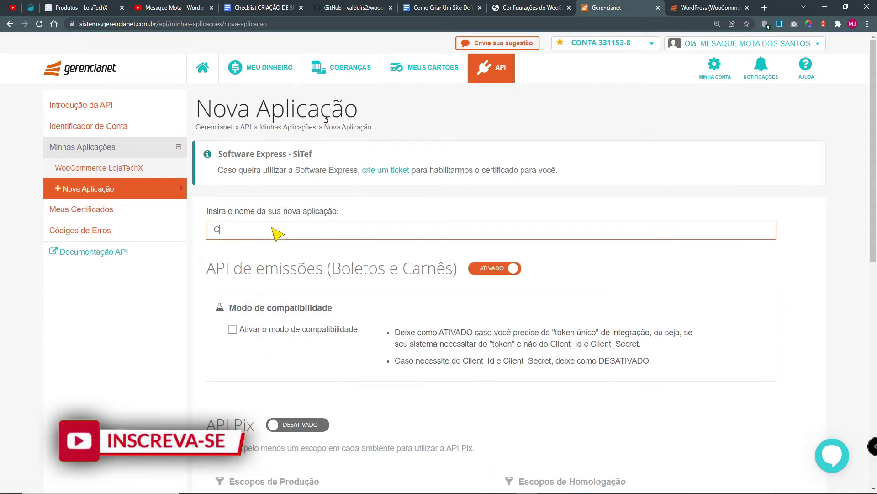
type("Curso Ecommerce")
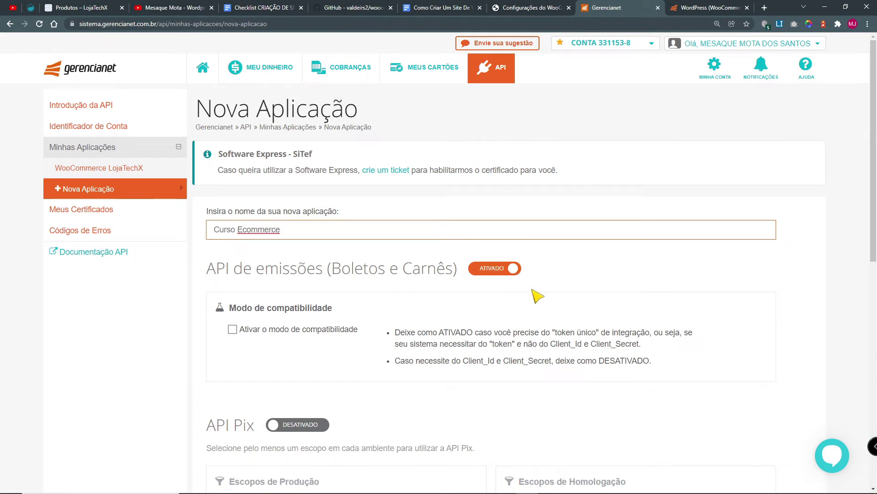
scroll(492, 241, "down", 1)
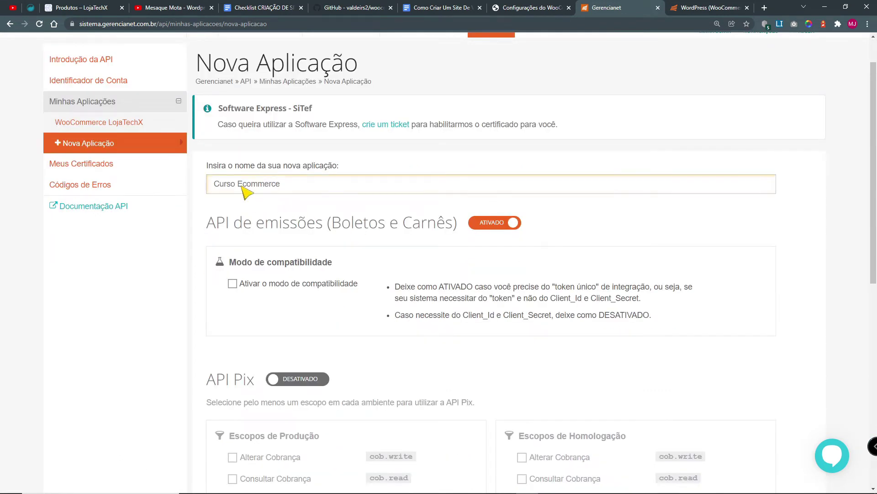
left_click(421, 417)
scroll(421, 417, "down", 1)
scroll(422, 417, "down", 2)
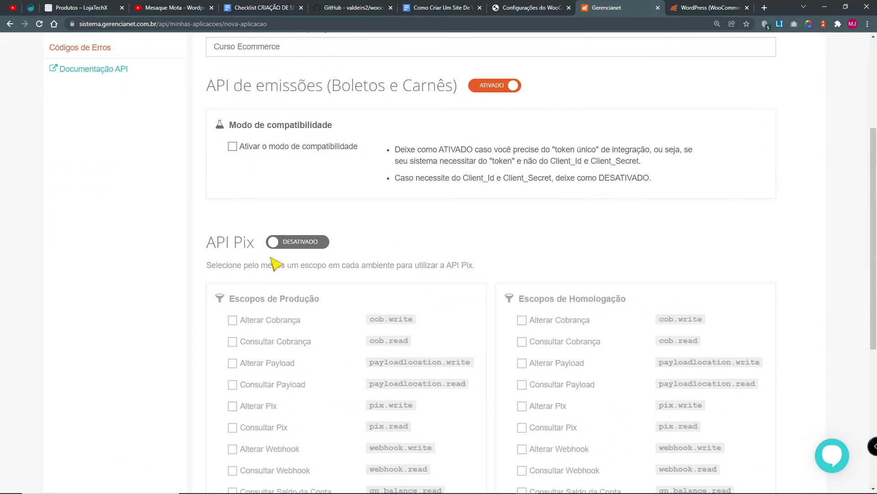
left_click(302, 243)
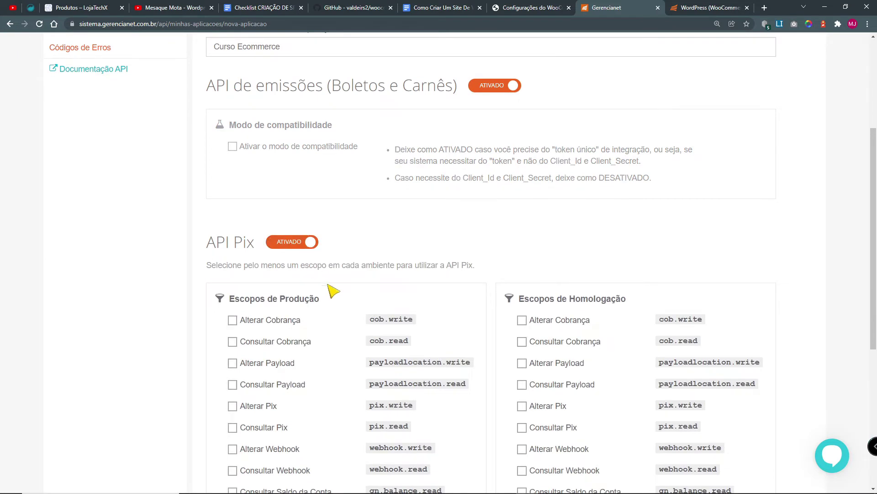
Step: Tick the production and homologation Pix scopes, from Alterar Pix to Consultar Cobrança
scroll(243, 227, "down", 3)
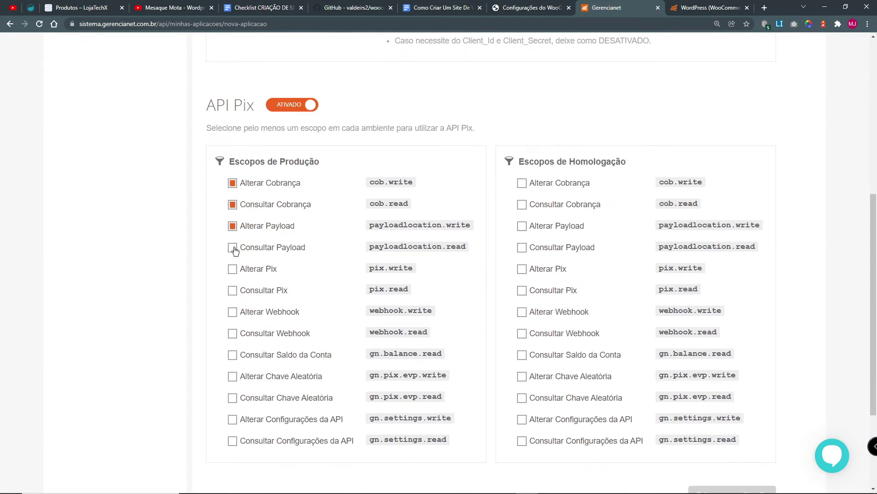
left_click(233, 272)
left_click(233, 379)
left_click(233, 443)
left_click(524, 444)
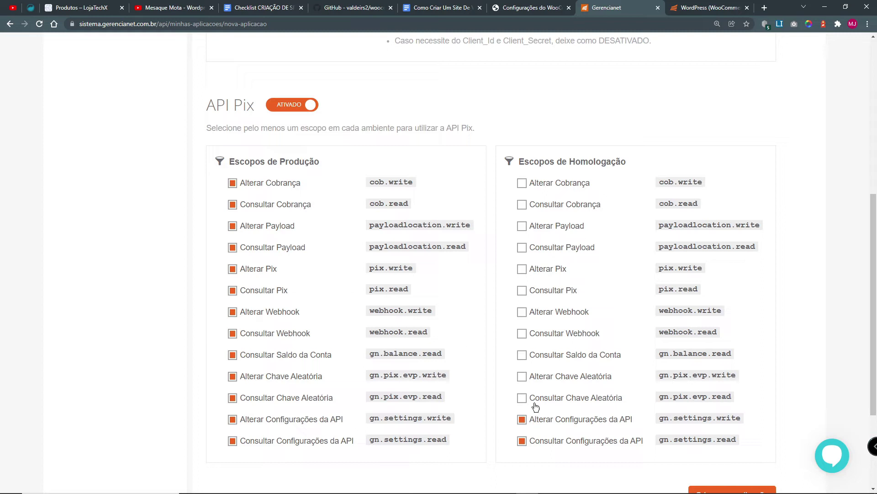
left_click(542, 337)
left_click(546, 246)
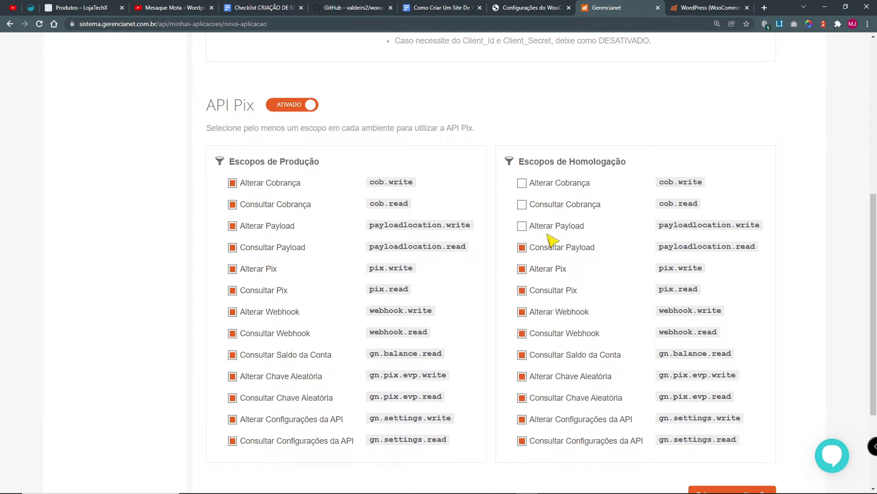
left_click(548, 208)
Step: Review the scope selection requirement and submit the application for creation
scroll(554, 397, "down", 3)
scroll(554, 398, "up", 6)
scroll(591, 416, "up", 4)
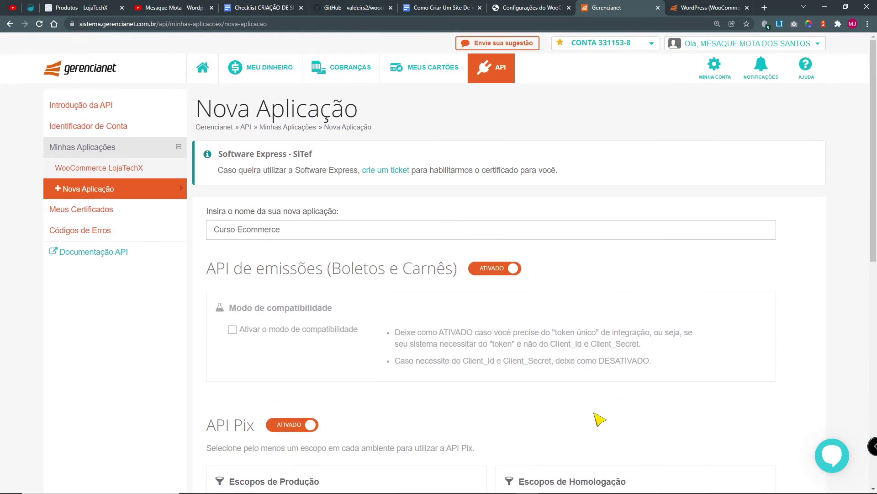
scroll(597, 417, "down", 6)
left_click_drag(207, 177, 492, 178)
scroll(696, 396, "down", 2)
scroll(695, 400, "down", 2)
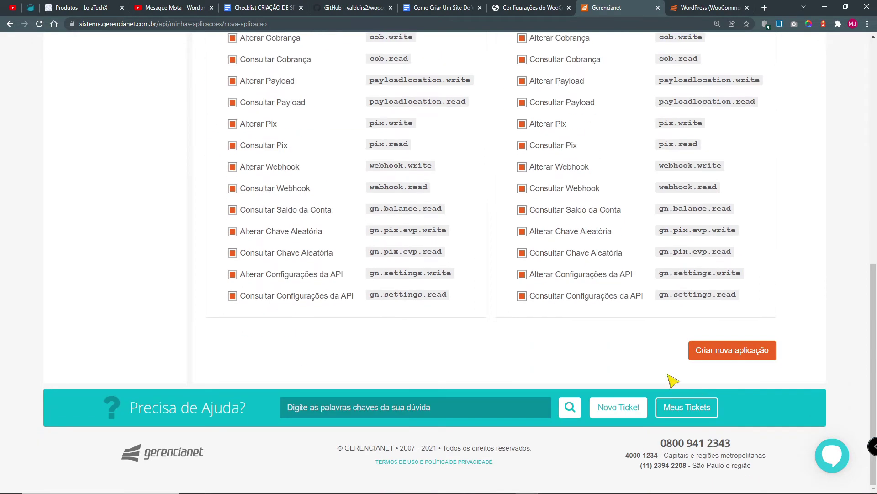
scroll(429, 334, "up", 10)
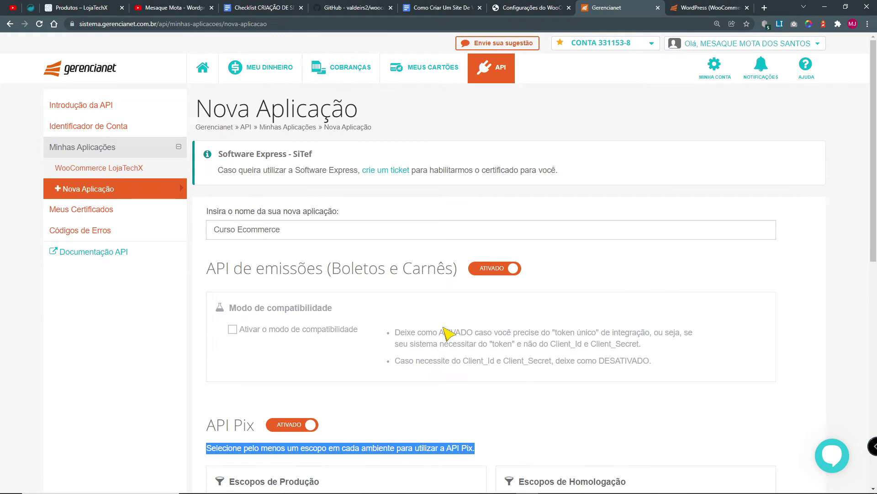
scroll(732, 403, "down", 9)
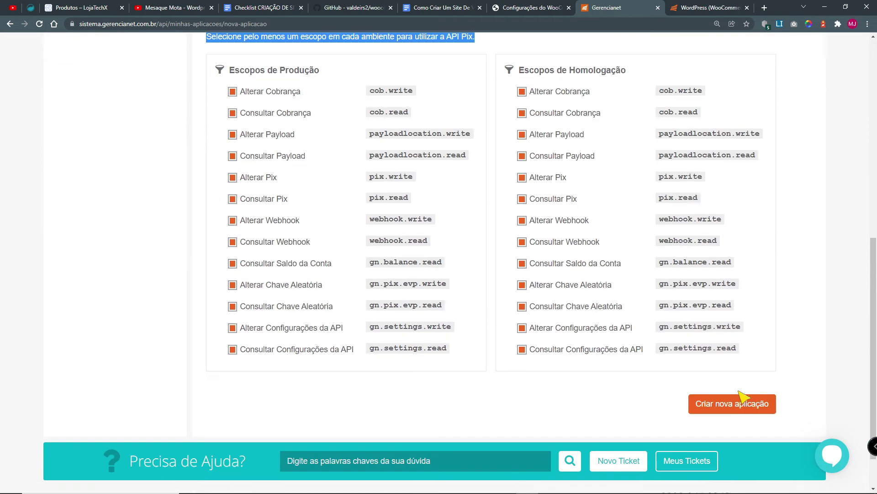
left_click(742, 408)
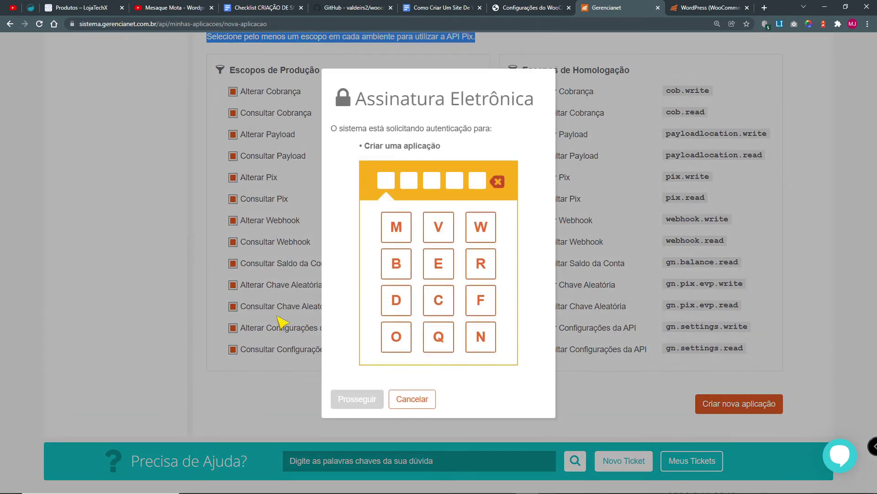
Step: Log in to the Gerencianet account in the other browser window to authorize creation
left_click_drag(338, 129, 505, 137)
left_click(510, 138)
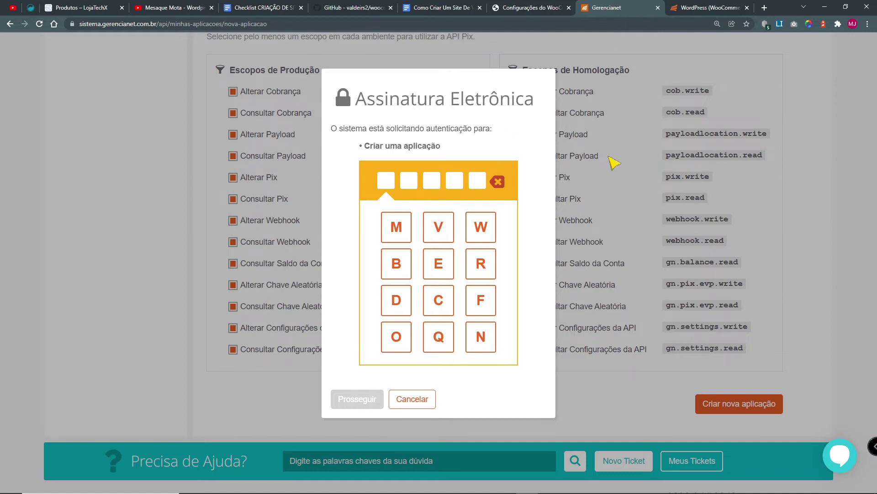
mouse_move(242, 489)
left_click(237, 485)
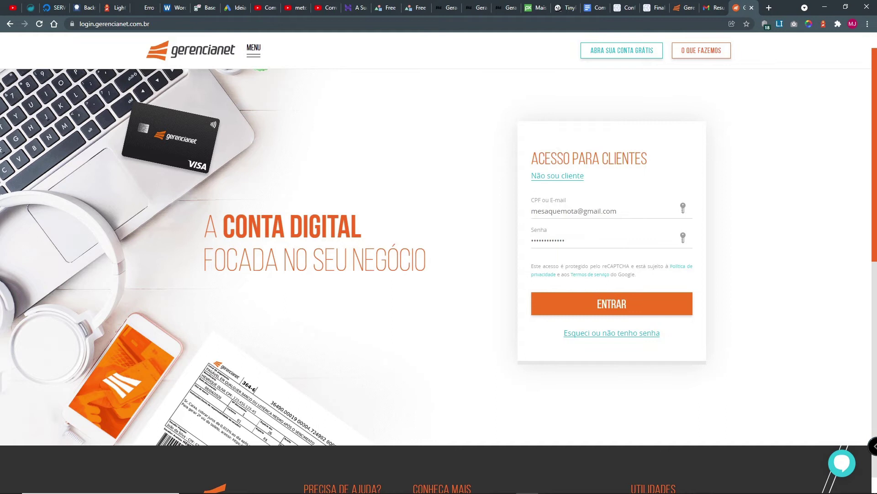
key("Return")
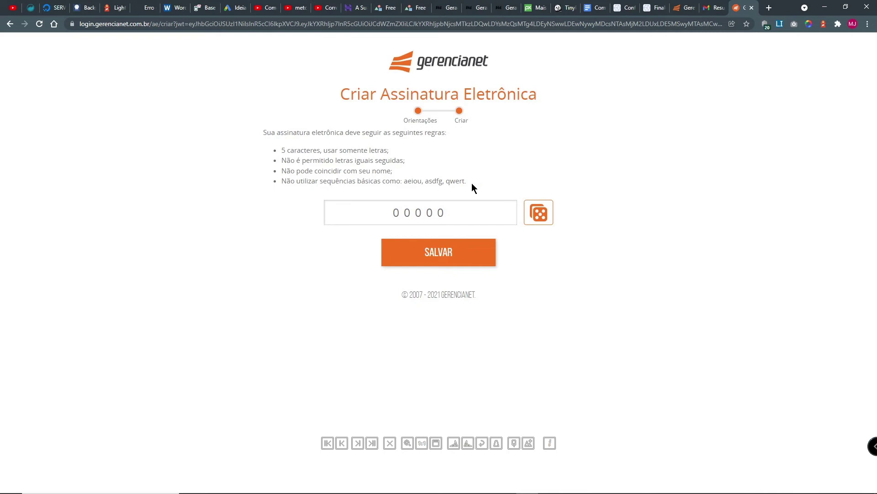
Step: Save and enter the new electronic signature, then continue past the Pix certificate notice
left_click(494, 251)
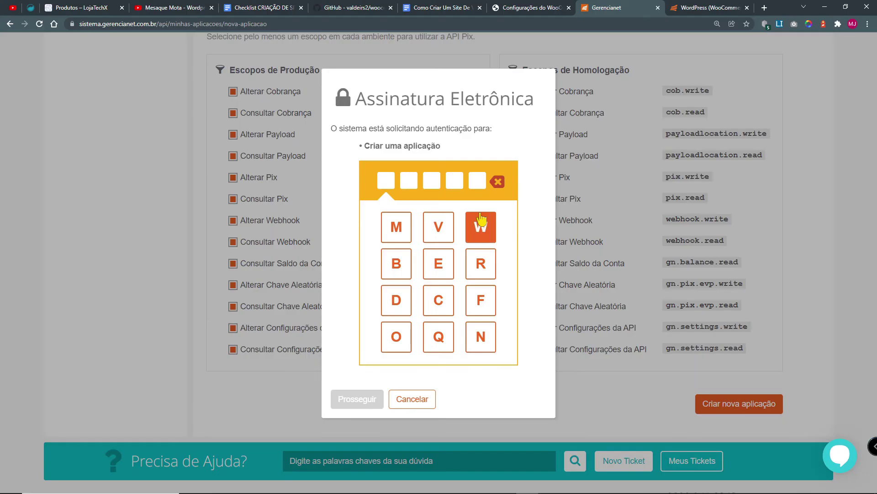
left_click(360, 400)
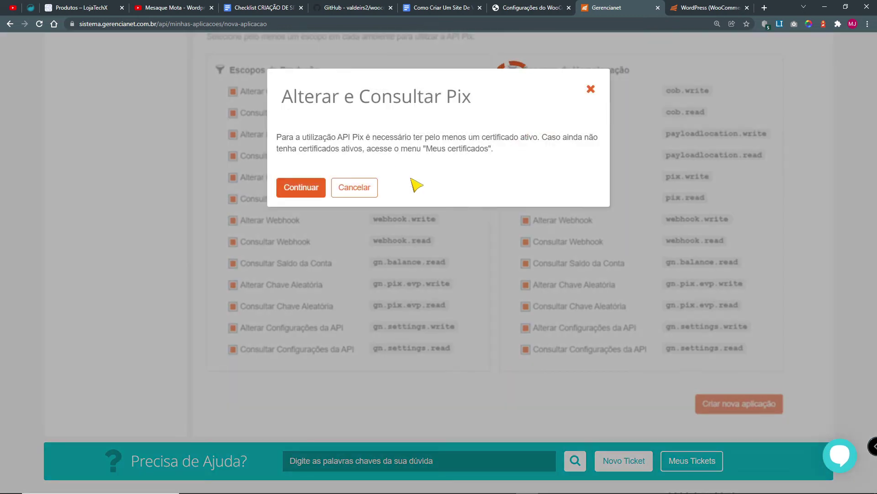
left_click_drag(286, 138, 431, 140)
left_click_drag(453, 143, 529, 139)
left_click_drag(410, 141, 502, 152)
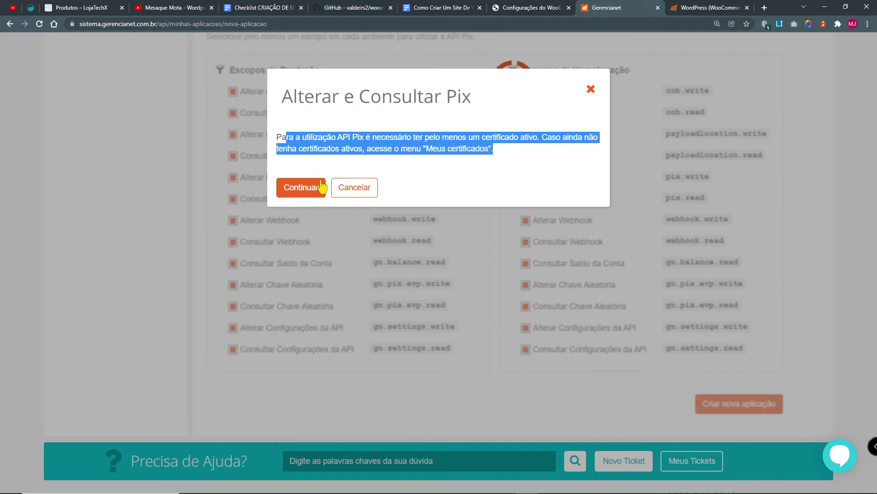
left_click(302, 185)
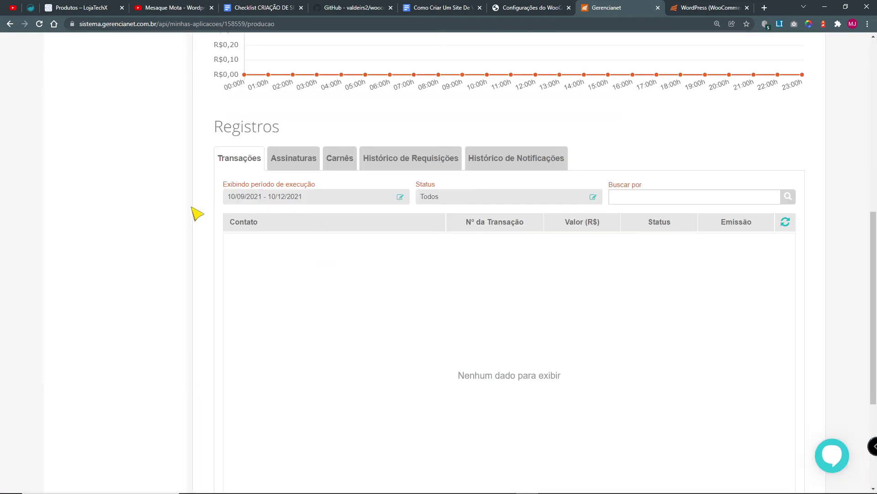
Step: Generate a new production certificate under Meus Certificados, confirming with the electronic signature
scroll(843, 276, "up", 9)
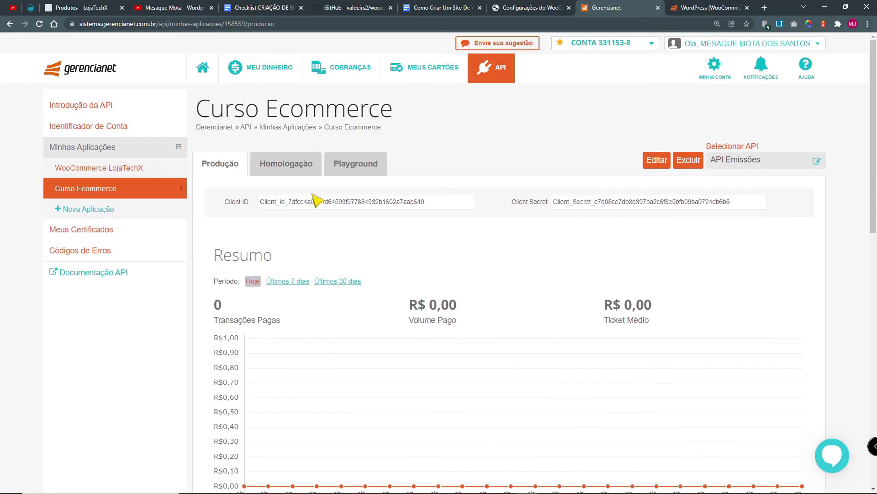
left_click(70, 230)
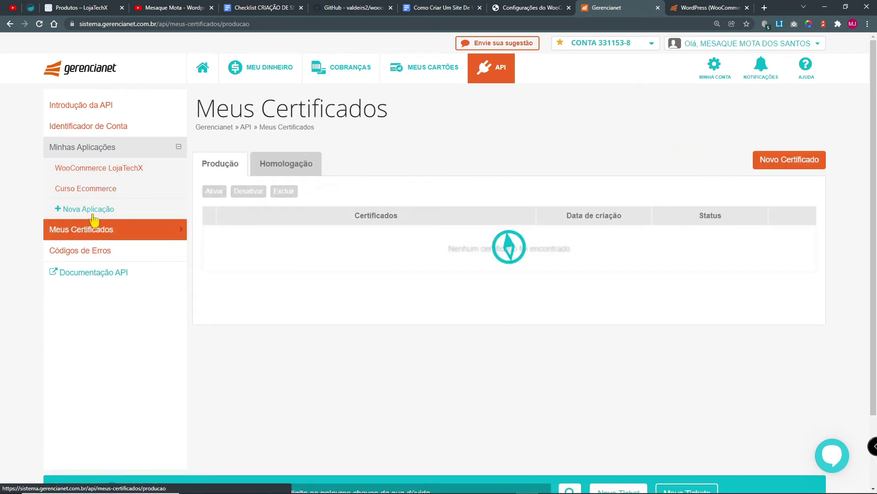
left_click(777, 166)
left_click(396, 158)
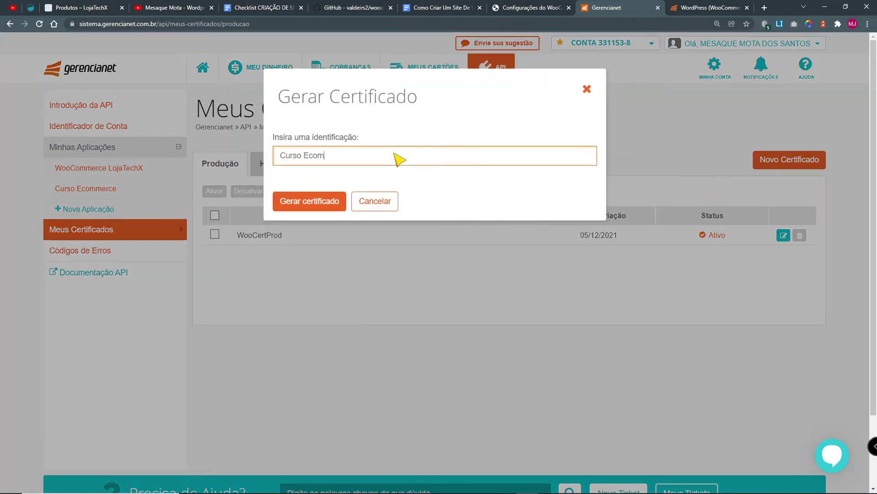
left_click(288, 202)
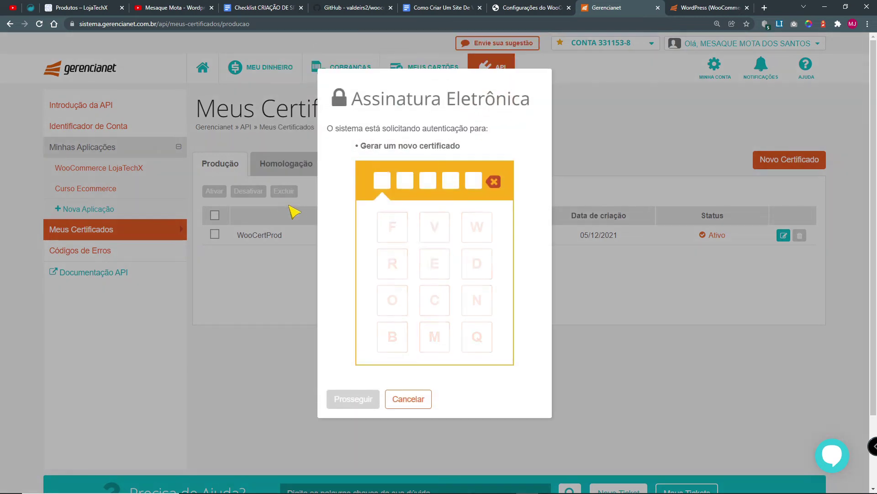
left_click(392, 227)
left_click(434, 227)
left_click(435, 263)
left_click(351, 399)
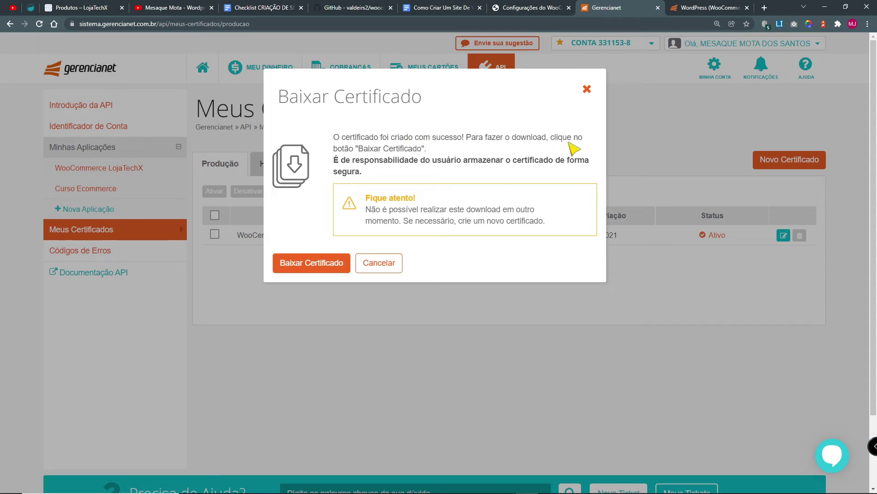
Step: Download the production certificate and show the Homologação certificate list
left_click_drag(344, 149, 421, 149)
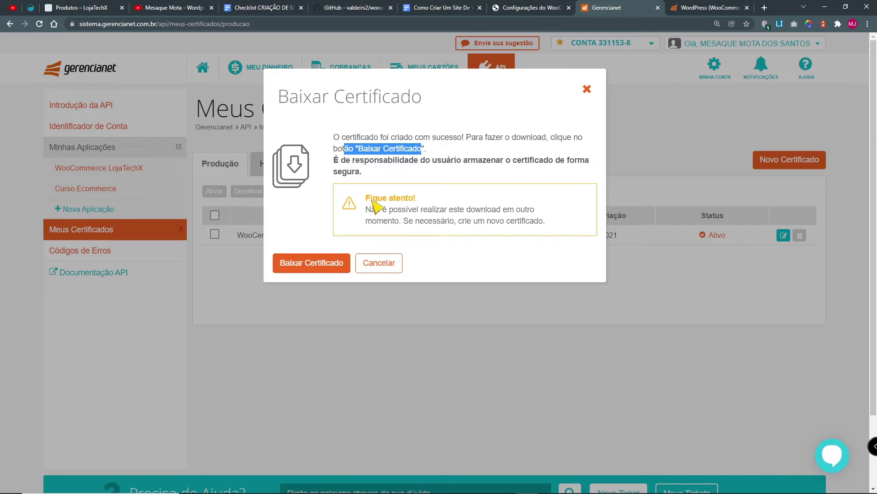
left_click_drag(379, 211, 518, 215)
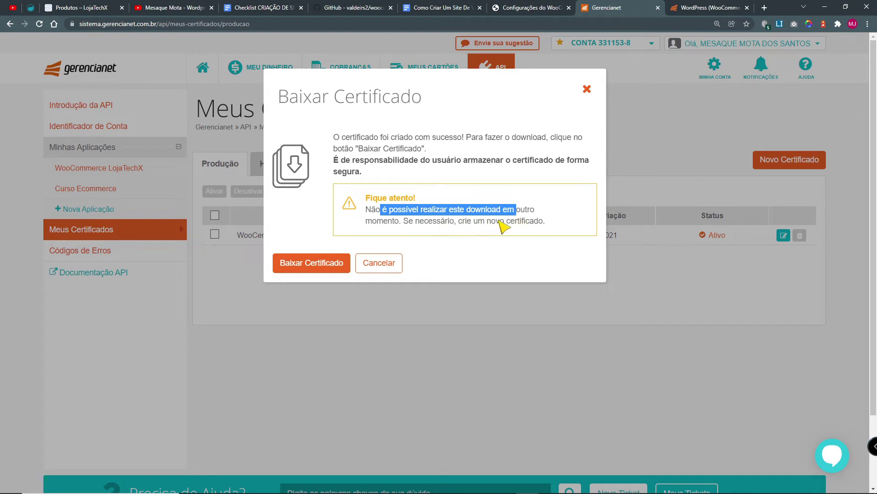
left_click(310, 265)
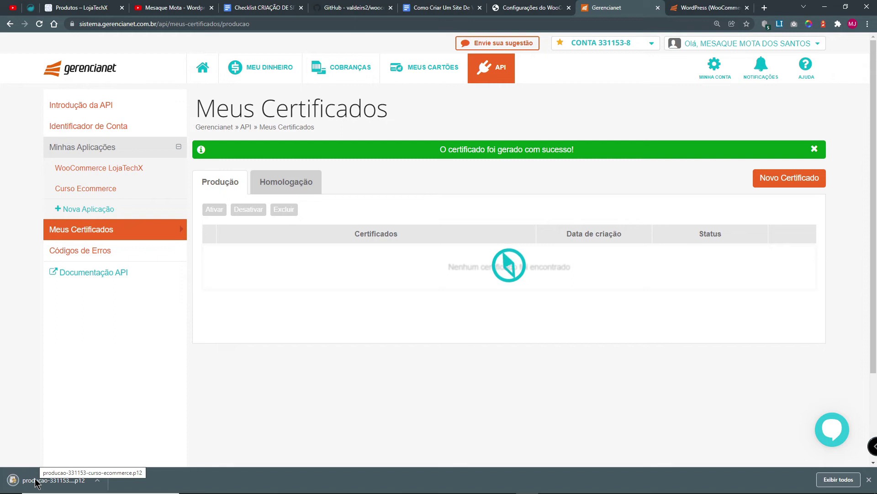
left_click(292, 182)
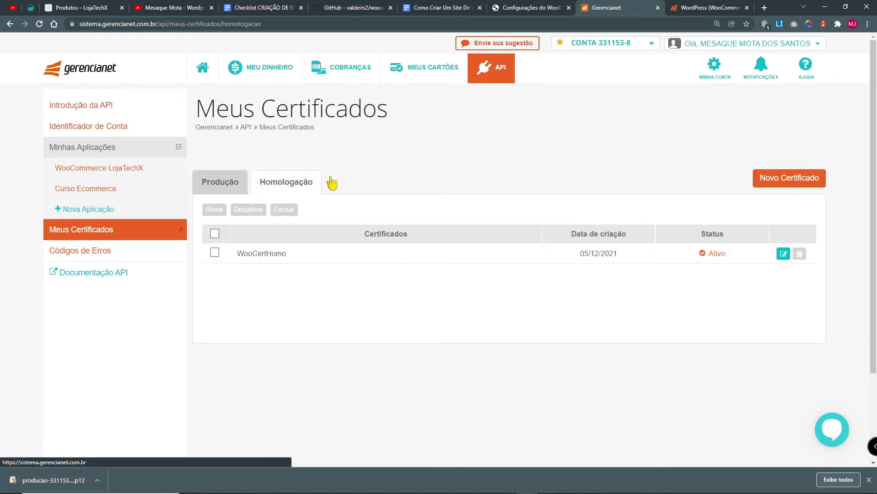
Step: Generate and download the Curso Ecommerce homologation certificate, then compare the Produção and Homologação lists
left_click(783, 178)
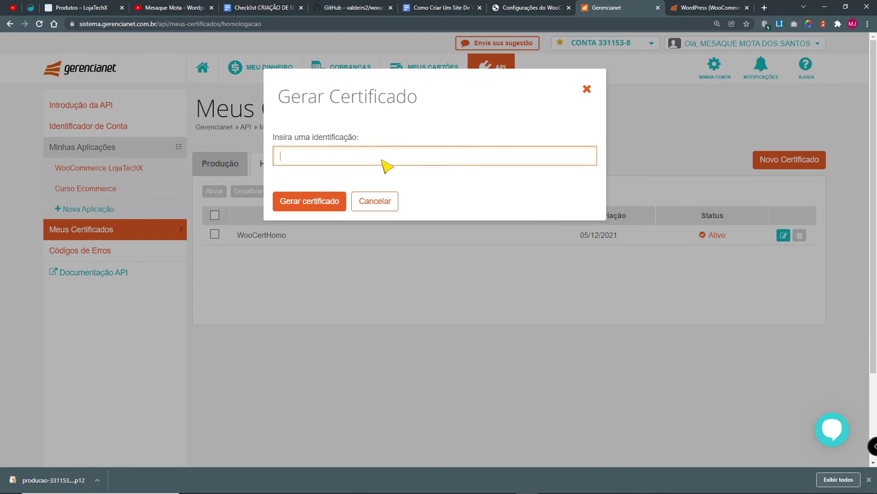
key("Return")
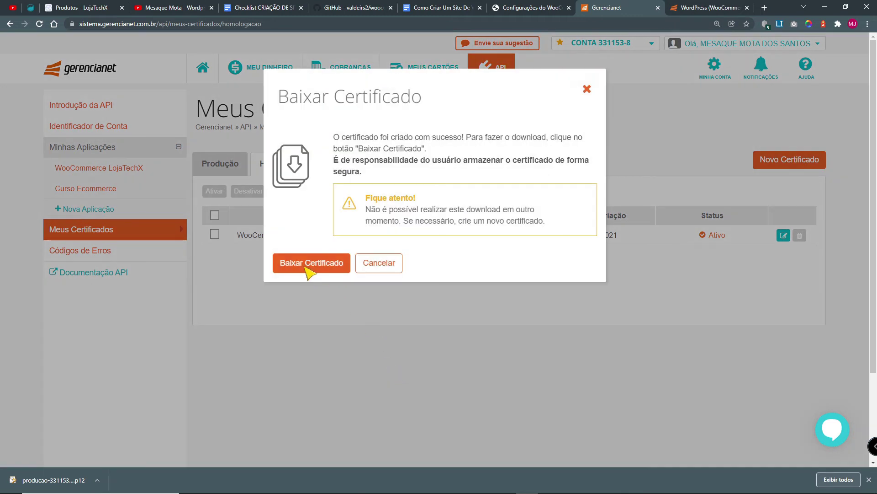
left_click(305, 265)
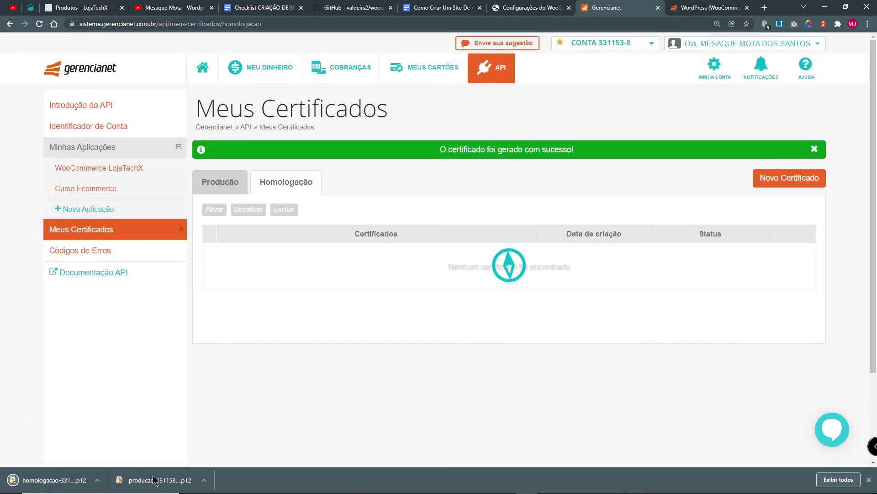
left_click_drag(464, 151, 581, 152)
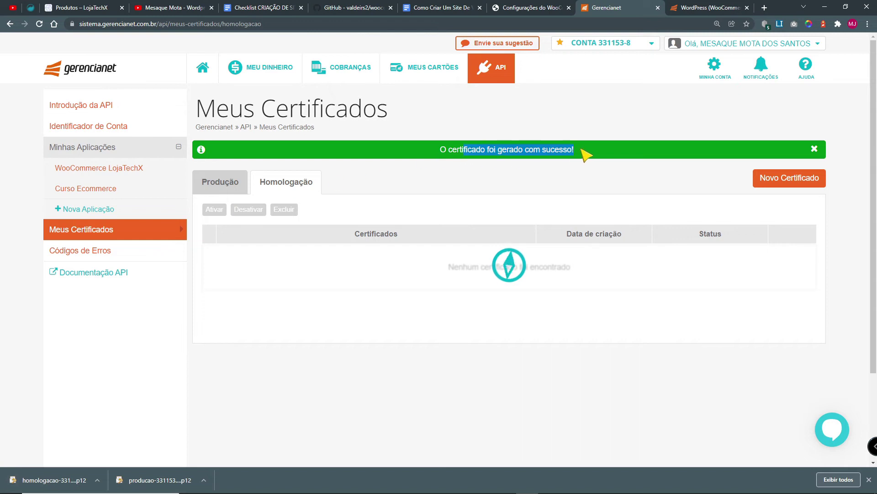
left_click(231, 187)
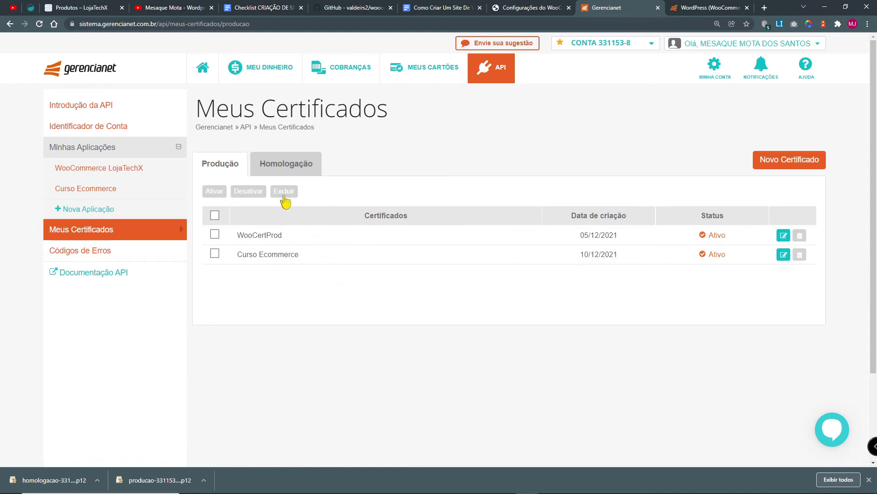
left_click(282, 163)
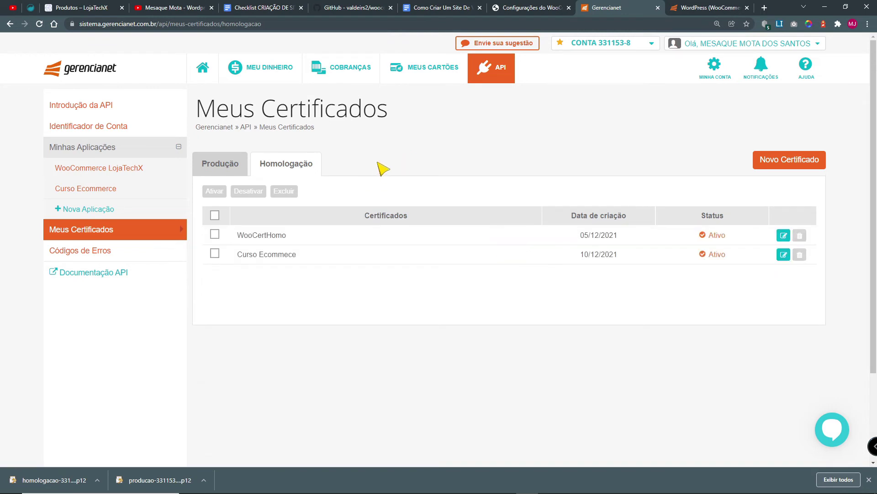
Step: Open the Curso Ecommerce application and select its Client ID and Client Secret values
left_click(83, 190)
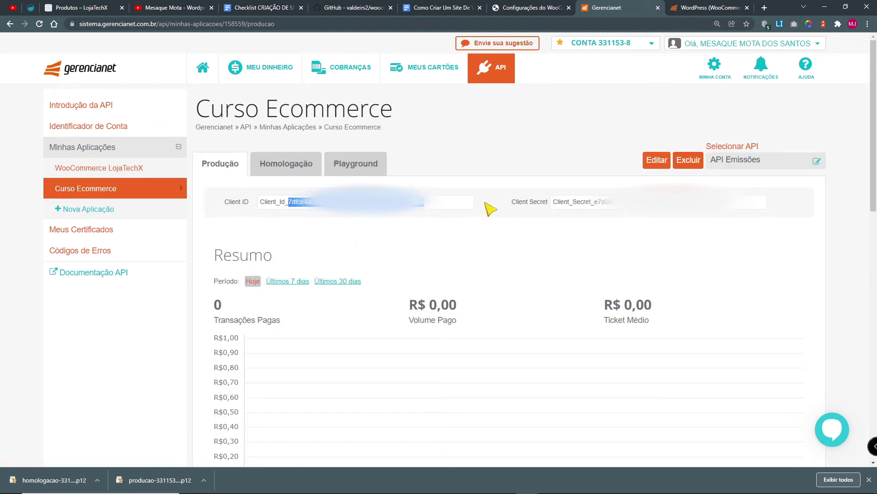
left_click_drag(561, 203, 748, 201)
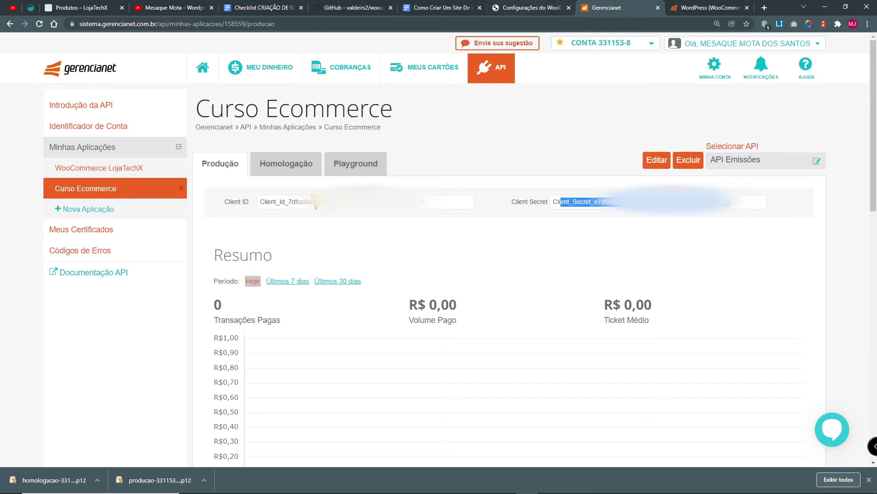
left_click_drag(411, 202, 249, 210)
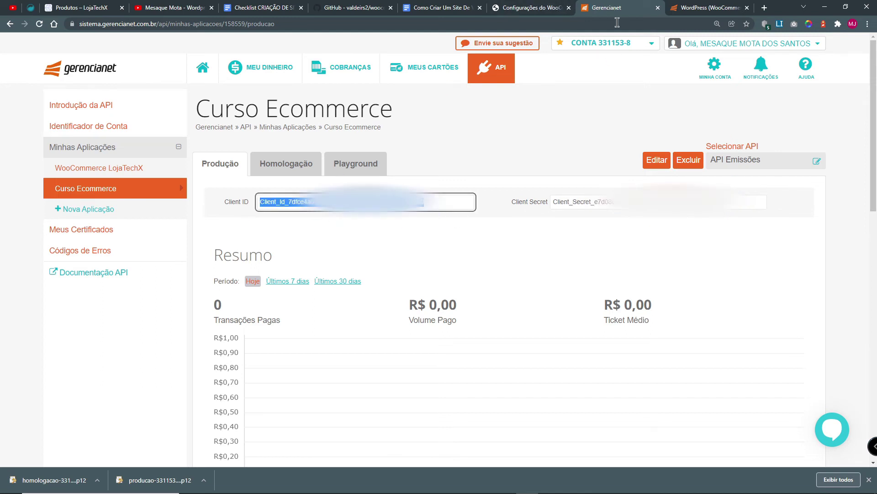
left_click(529, 10)
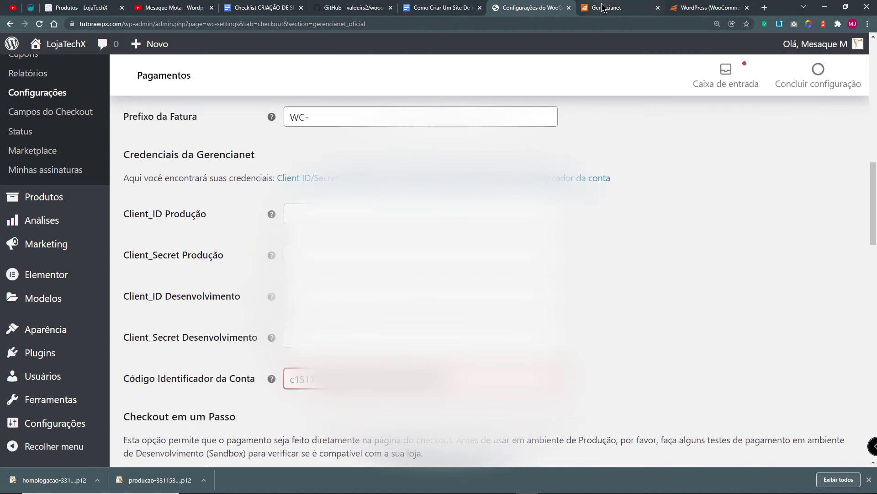
left_click(615, 9)
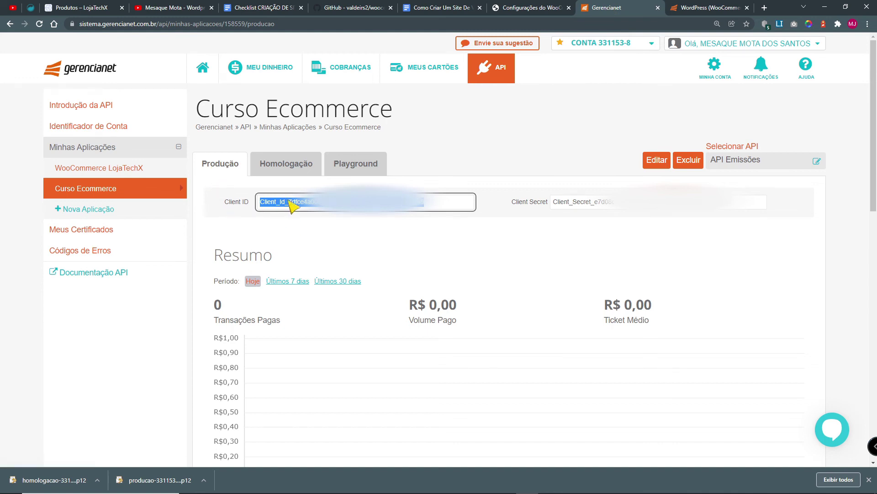
left_click(521, 9)
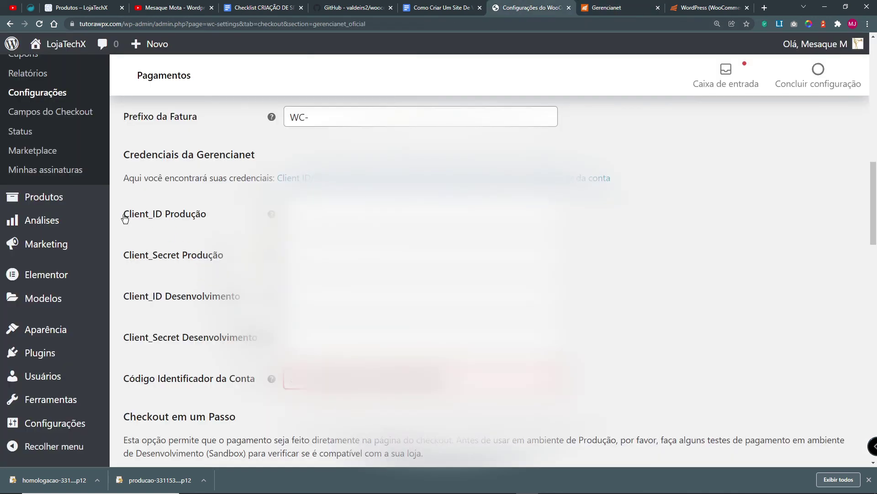
left_click(608, 8)
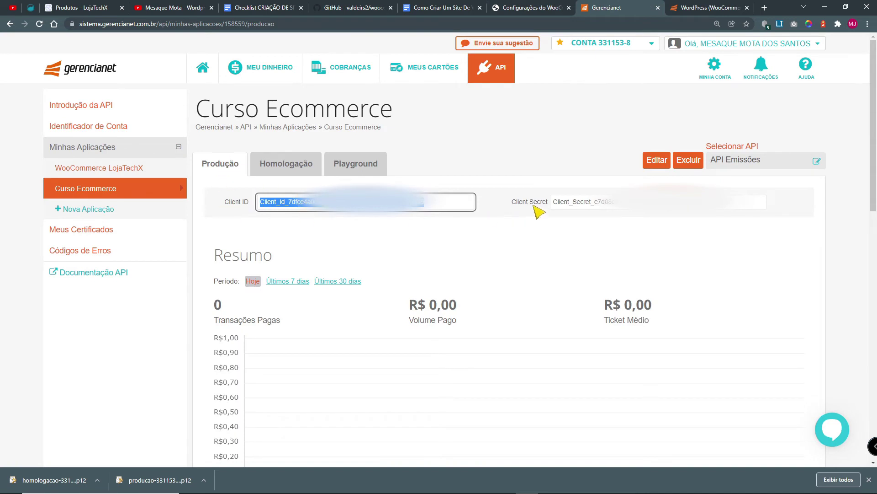
left_click(611, 206)
double_click(610, 206)
left_click(522, 8)
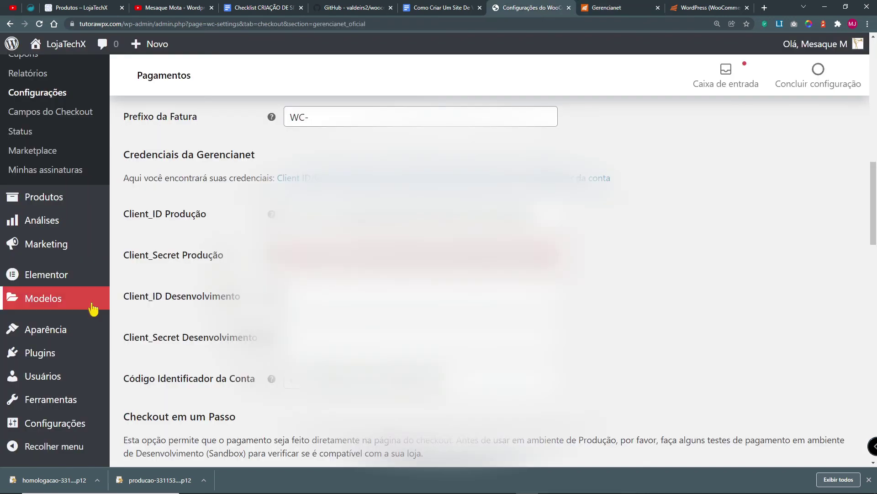
left_click(612, 8)
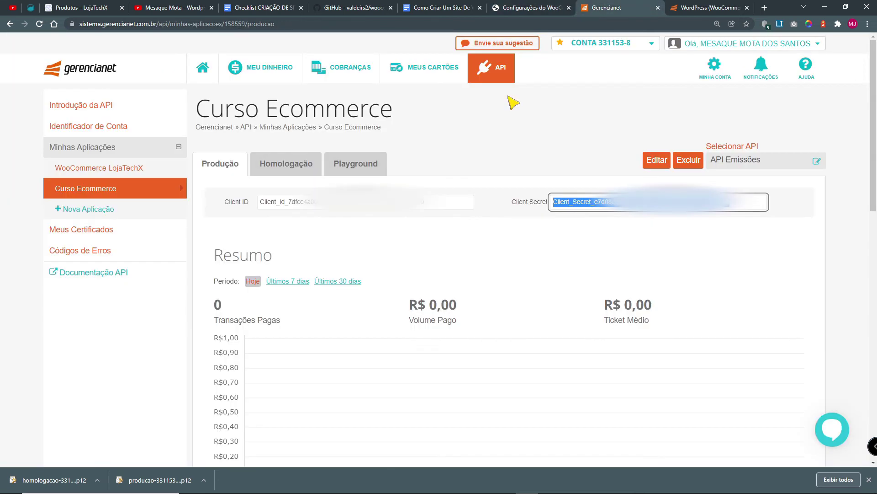
Step: Copy the homologation Client ID and Client Secret into the Desenvolvimento credential fields
left_click(293, 169)
left_click_drag(289, 202, 292, 204)
double_click(291, 202)
key("ctrl+shift+Tab")
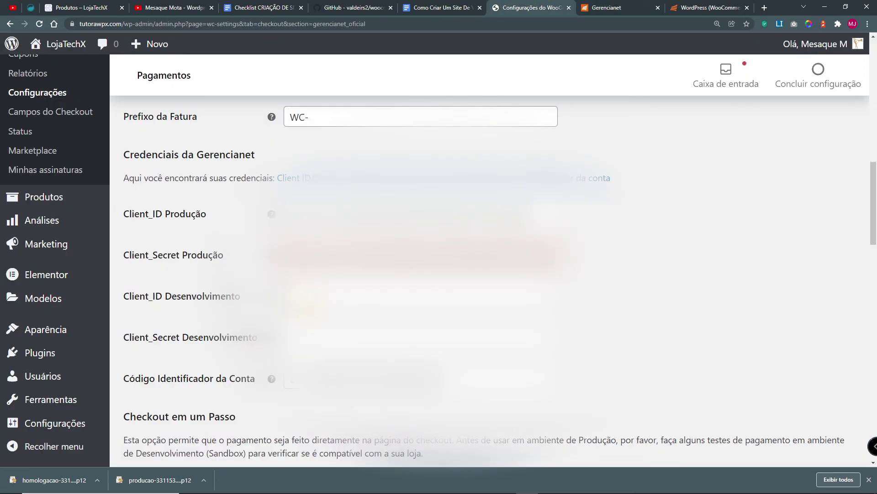
left_click(305, 301)
left_click(625, 8)
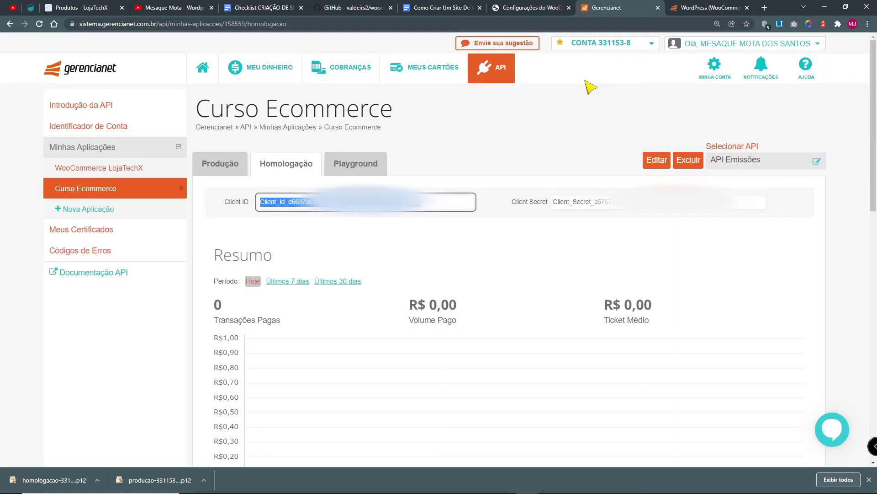
double_click(578, 203)
left_click(515, 8)
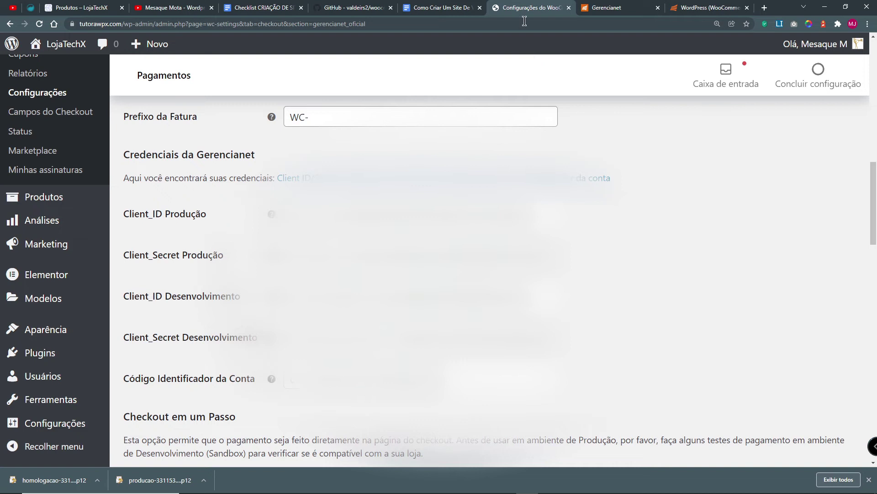
left_click(593, 7)
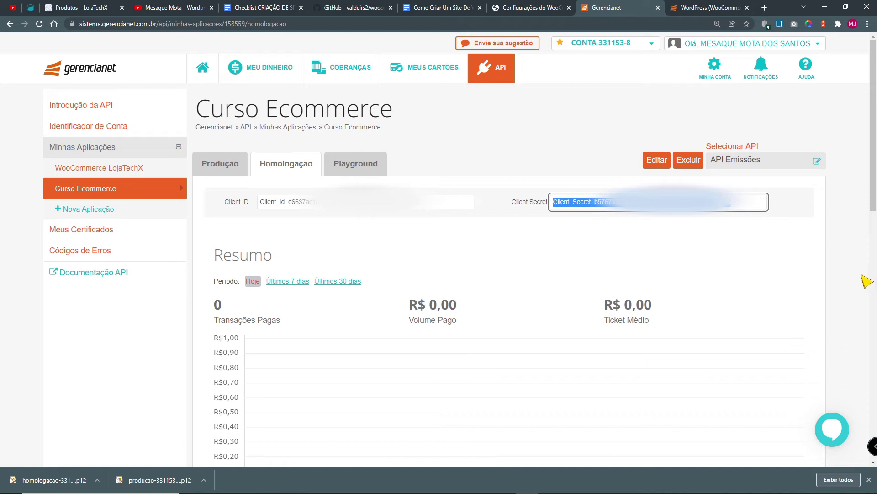
key("ctrl+shift+Tab")
scroll(730, 293, "down", 7)
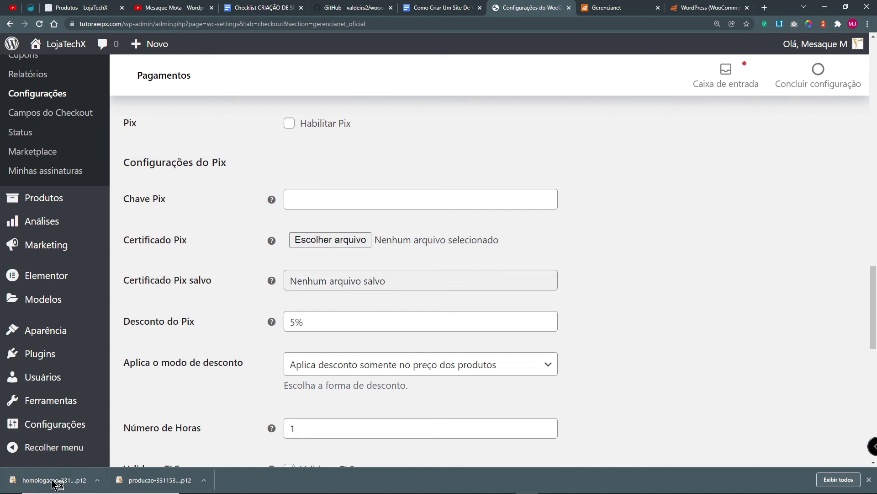
Step: Attach the homologacao .p12 file as the Pix certificate and save the payment settings
left_click(316, 243)
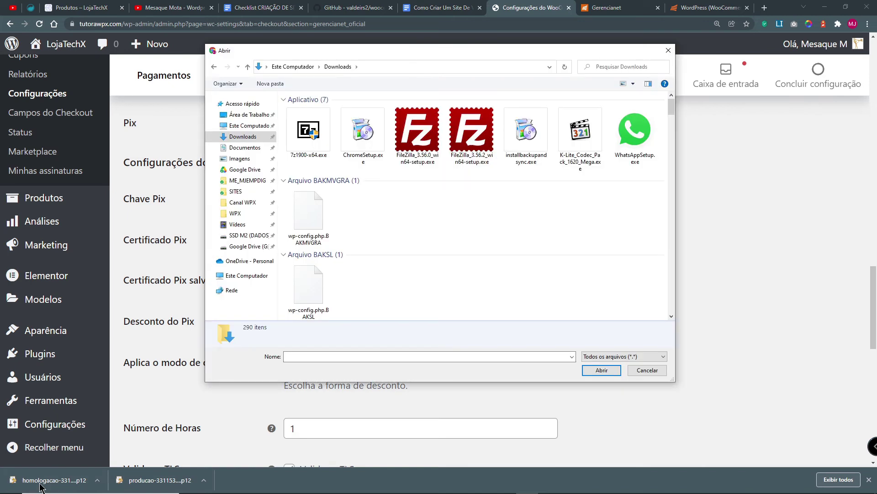
type("homo")
left_click(363, 367)
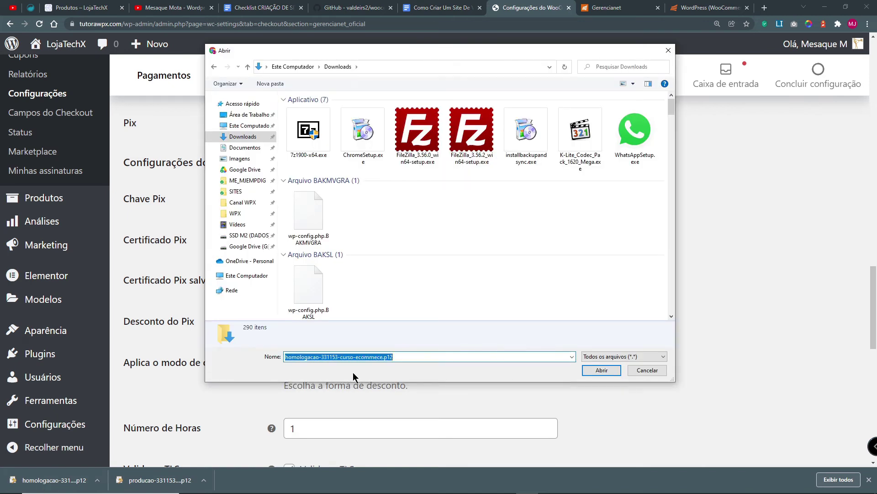
left_click(603, 370)
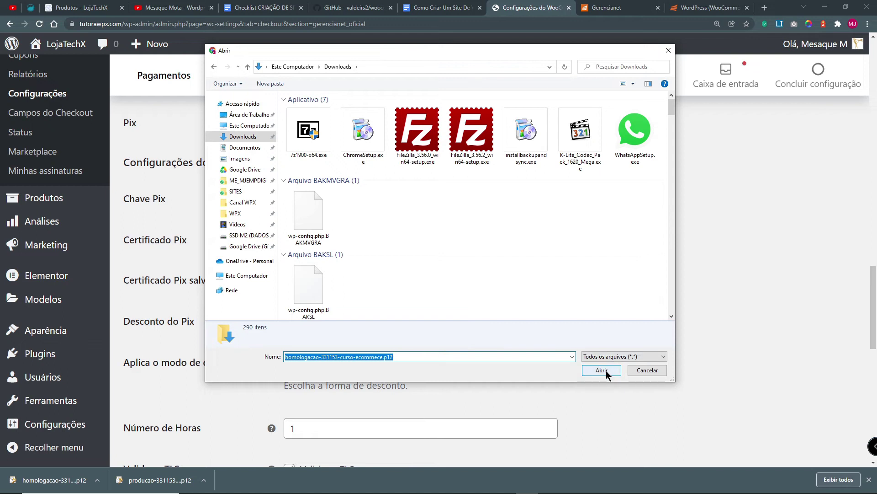
left_click(603, 370)
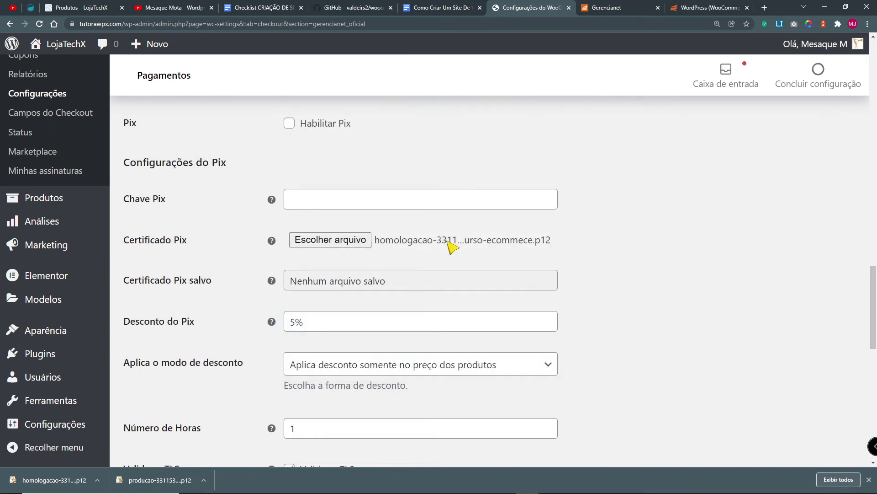
scroll(701, 315, "down", 2)
scroll(701, 316, "down", 10)
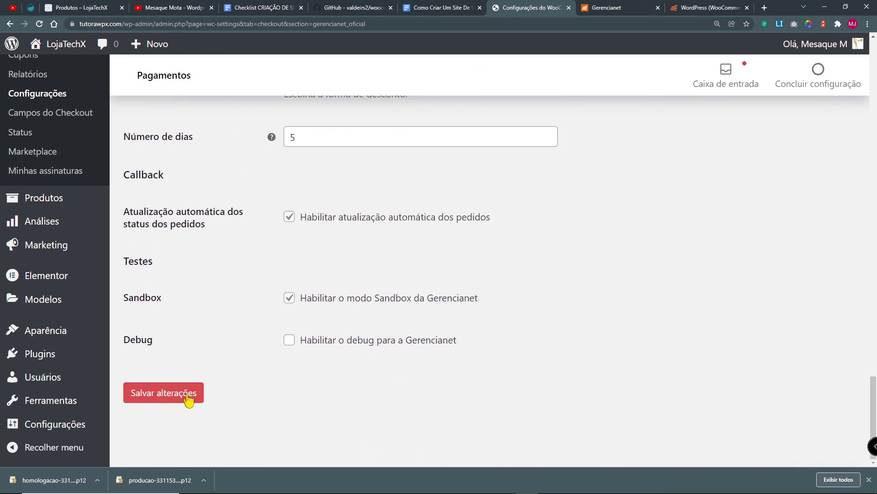
left_click(163, 393)
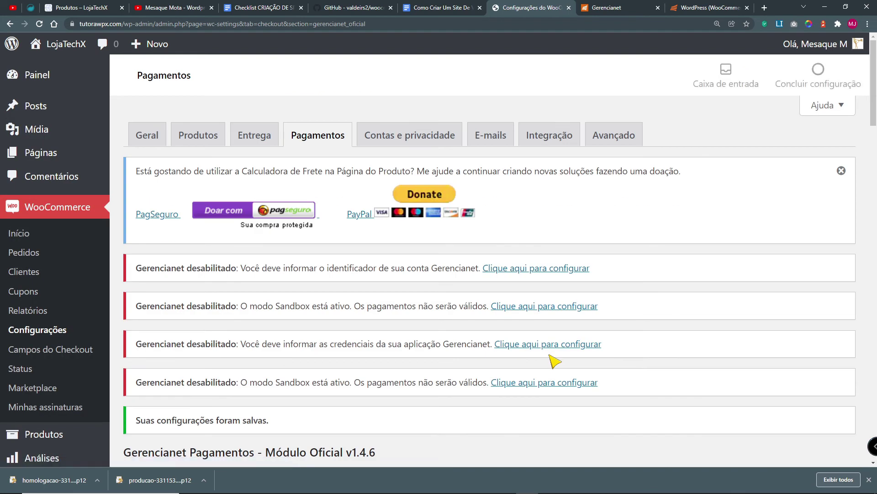
Step: Tick Habilitar Pix, point out the saved certificate, then switch to the Gerencianet account
scroll(555, 361, "down", 15)
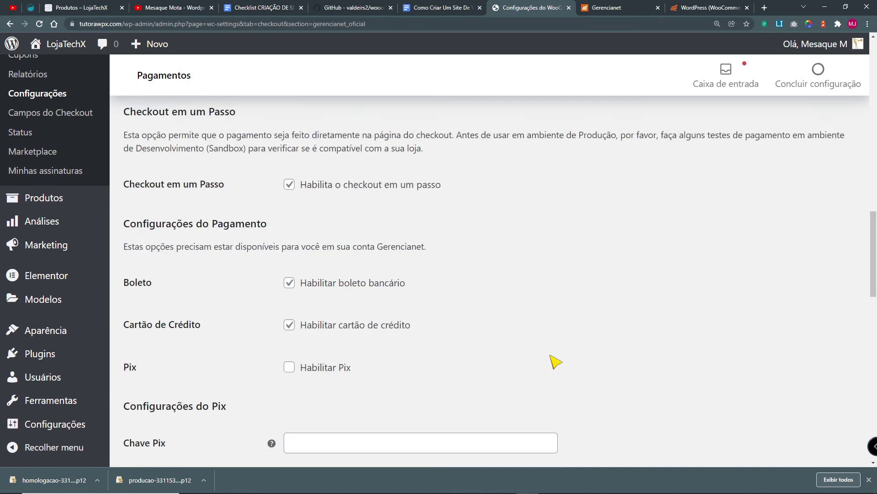
scroll(336, 199, "up", 2)
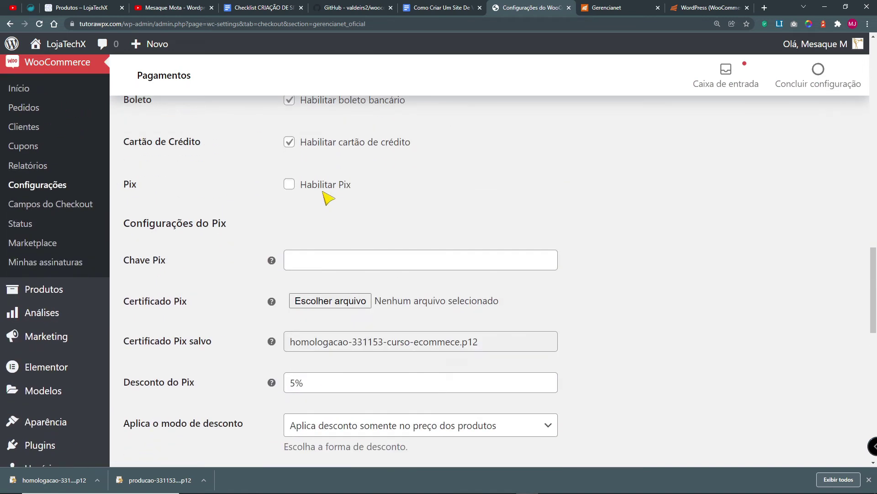
left_click(291, 185)
left_click(297, 260)
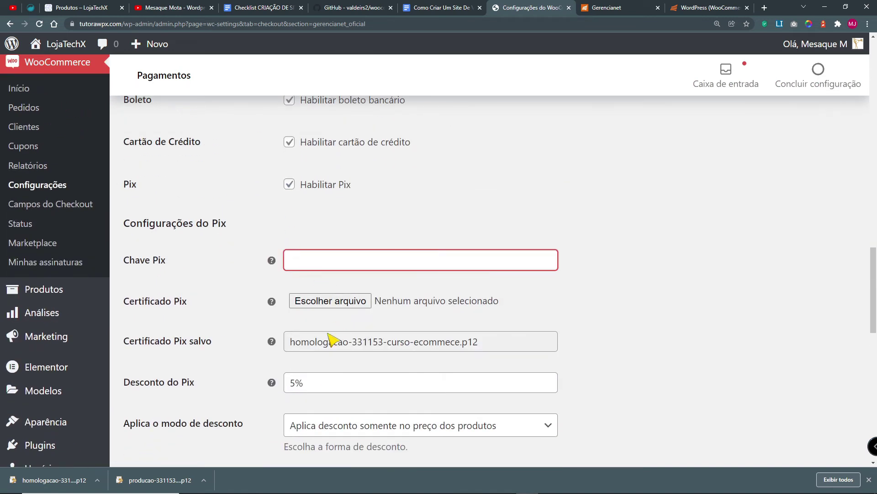
left_click_drag(124, 342, 262, 348)
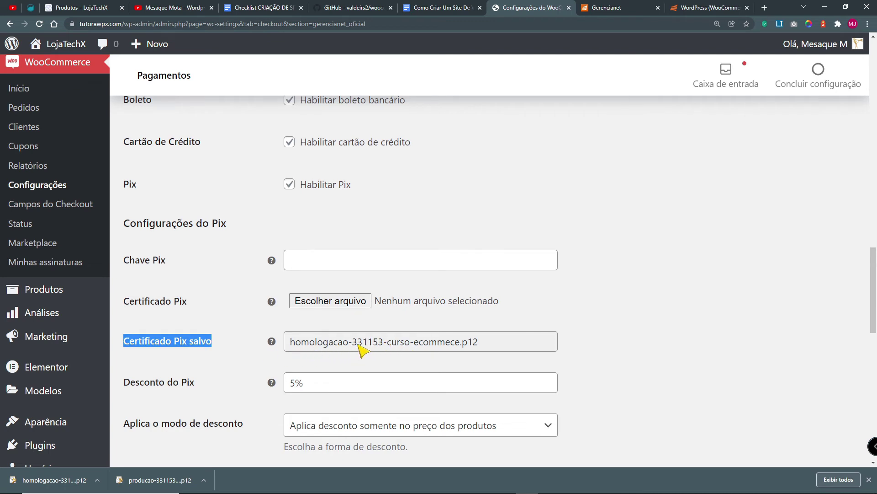
left_click(718, 368)
left_click(320, 259)
mouse_move(271, 264)
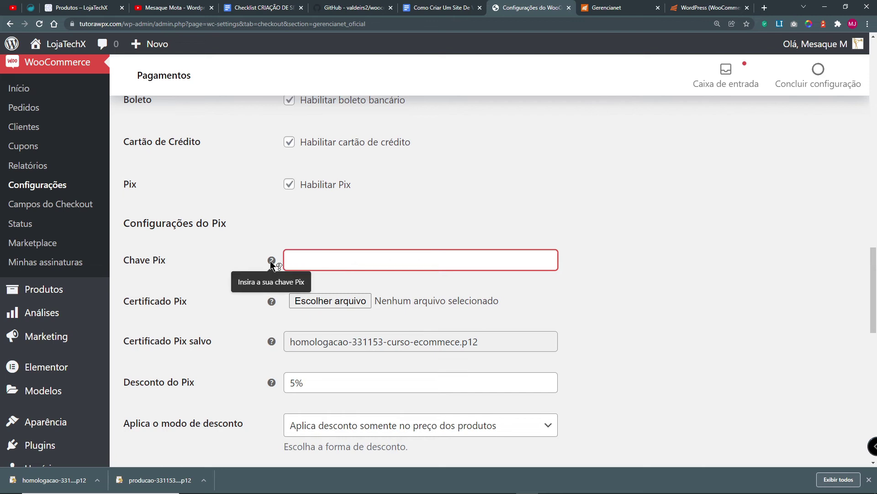
left_click(627, 10)
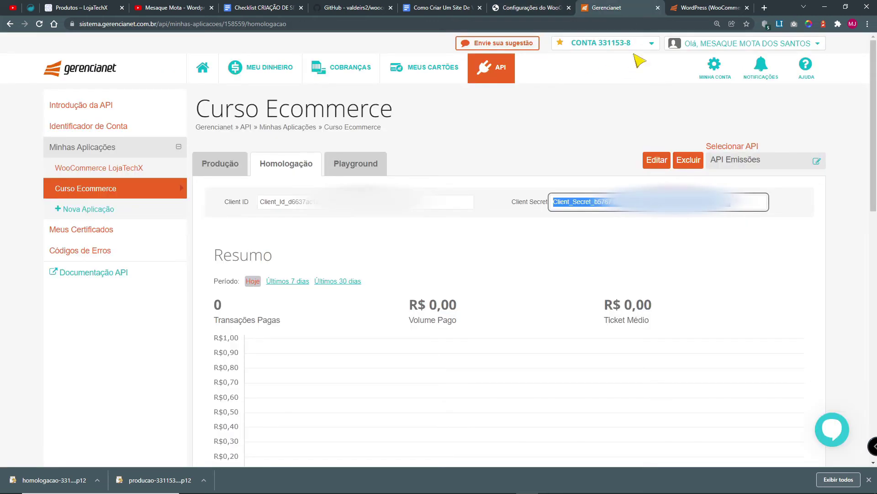
Step: Go to Meu Dinheiro and open its Pix page introducing the Pix API
left_click(864, 272)
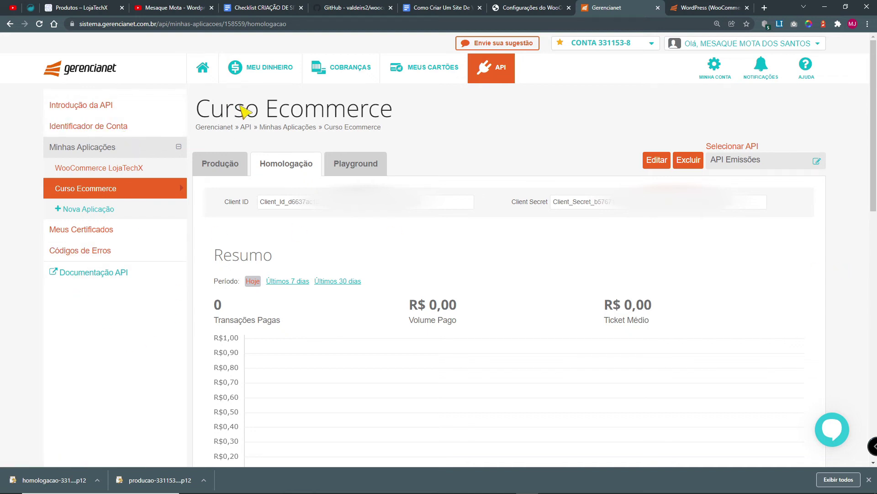
left_click(288, 79)
left_click(57, 254)
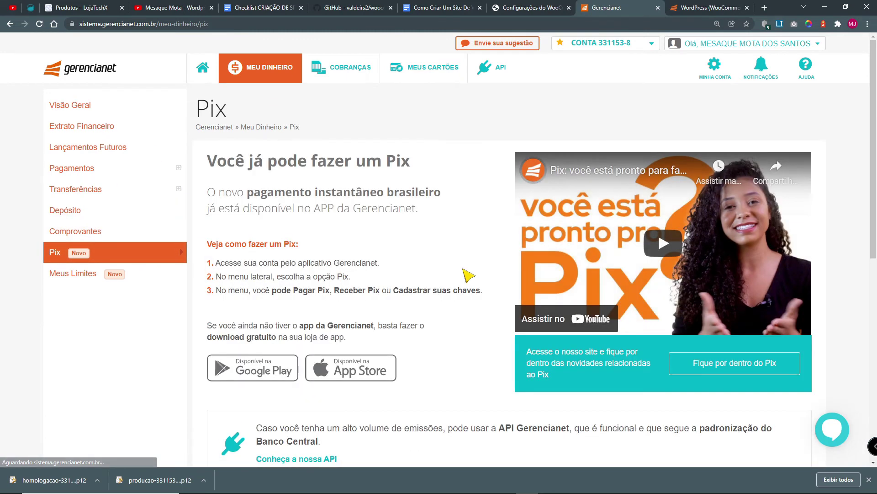
scroll(446, 270, "down", 4)
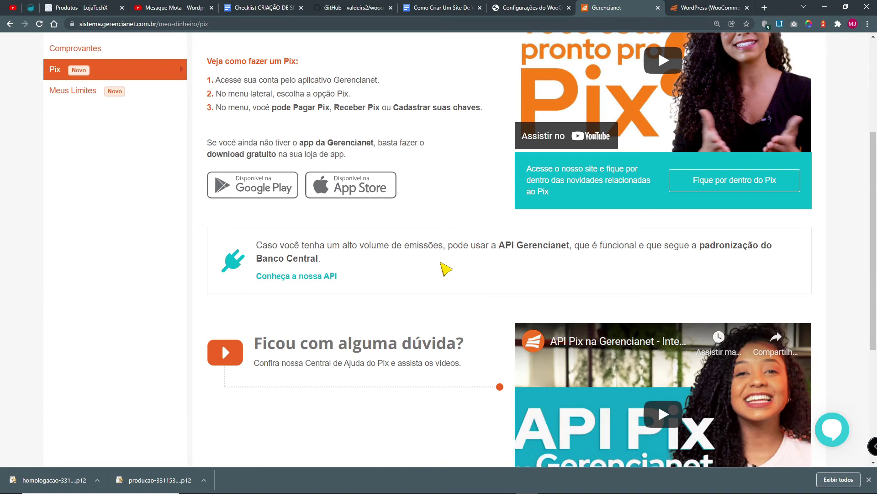
scroll(445, 269, "up", 4)
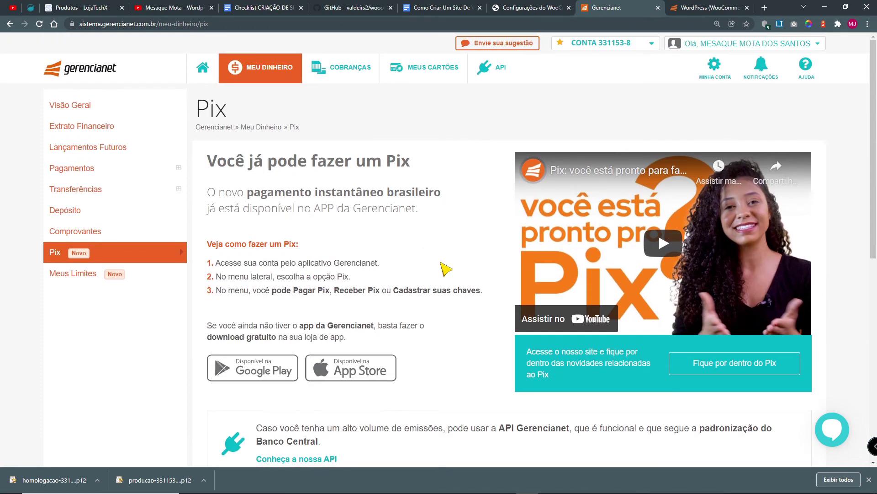
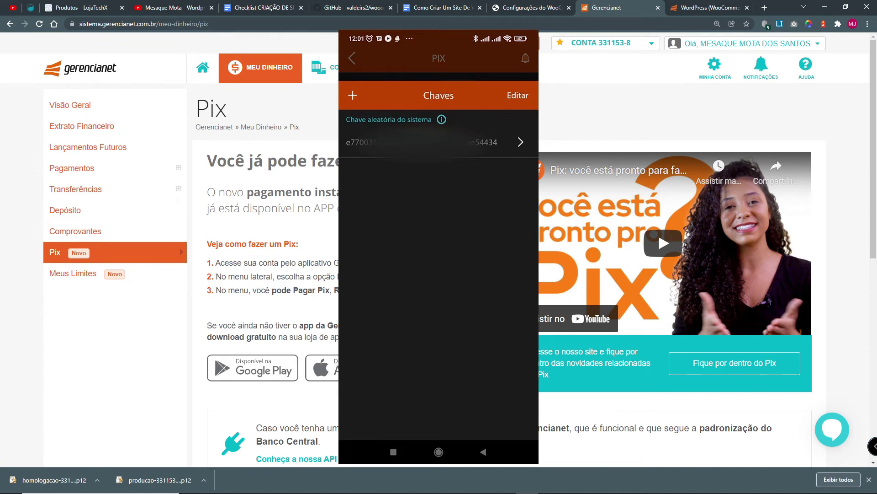
Step: Paste the Pix key into Chave Pix and save the Gerencianet payment settings
left_click(529, 8)
key("ctrl+v")
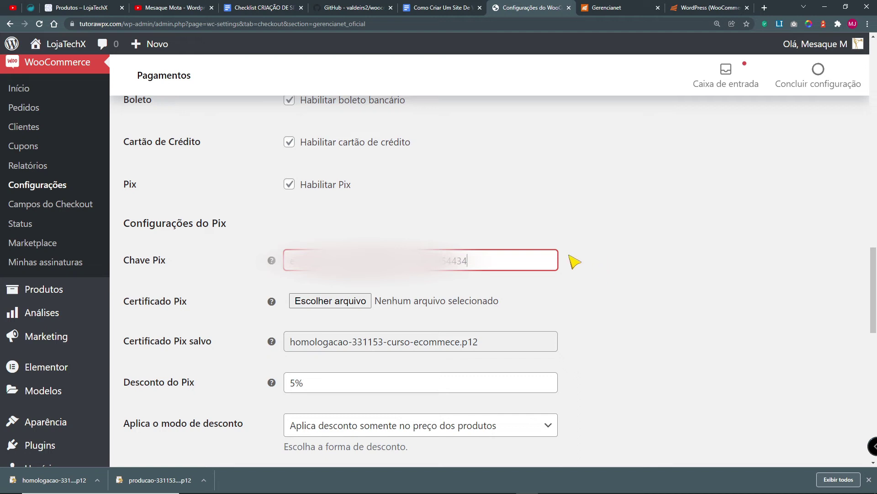
left_click(869, 480)
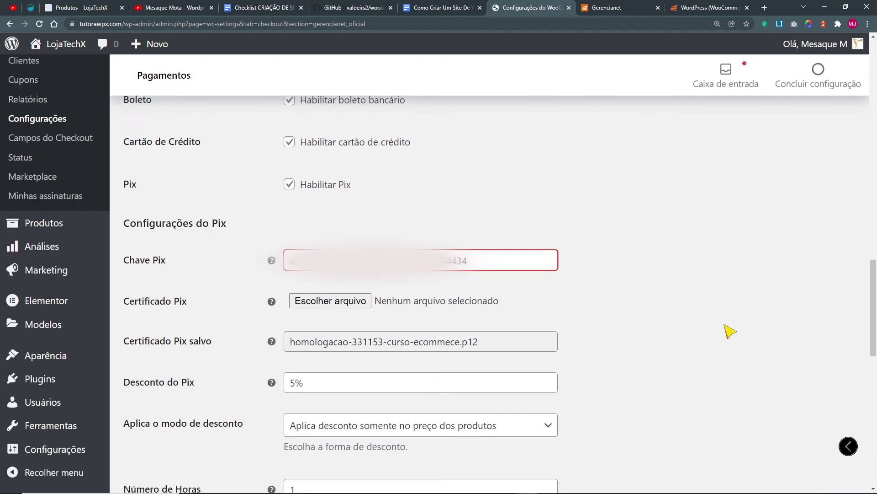
scroll(753, 293, "down", 7)
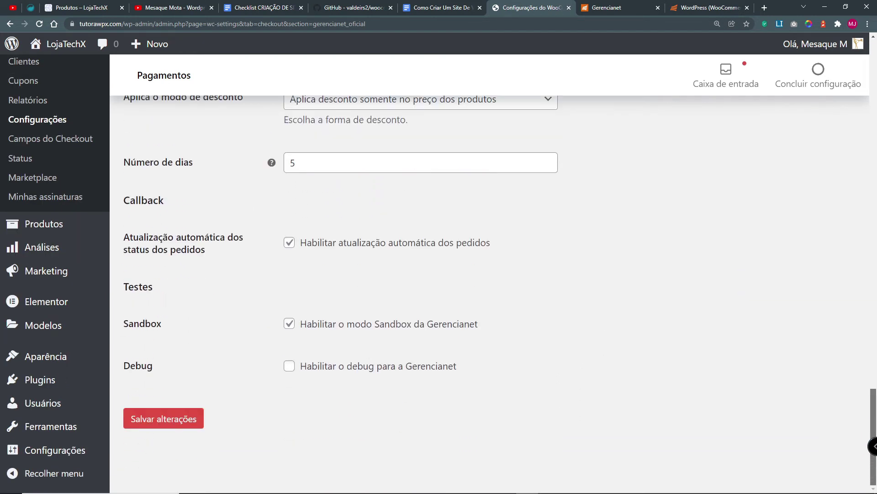
left_click(181, 419)
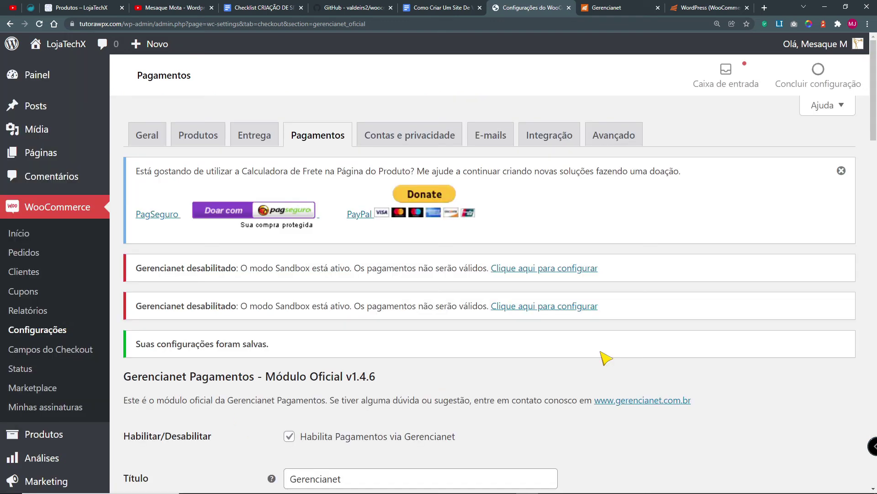
Step: Highlight the Sandbox-mode warning, the Gerencianet disabled notices and the Sandbox option text
left_click_drag(247, 270, 415, 273)
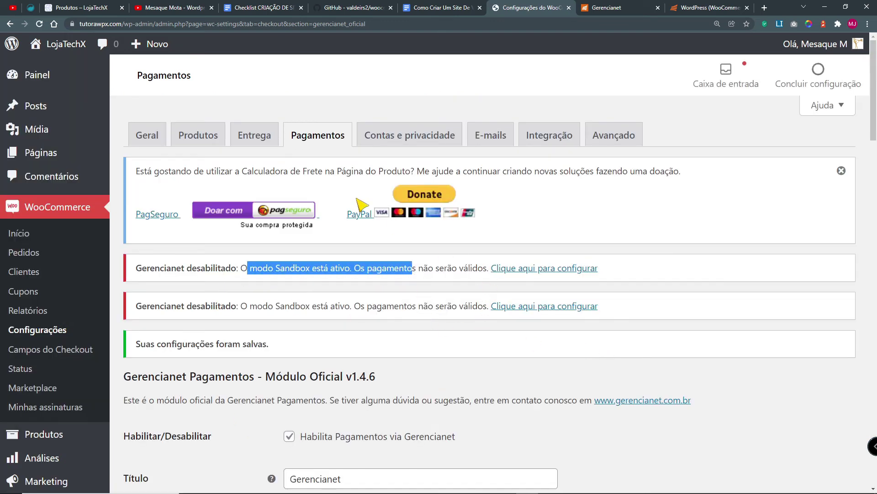
left_click(253, 350)
left_click_drag(413, 306, 218, 269)
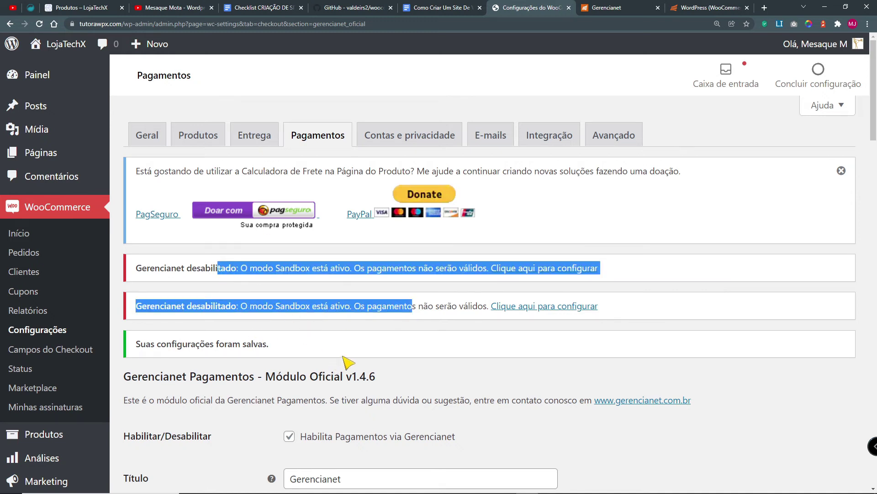
scroll(347, 363, "down", 1)
left_click(523, 375)
scroll(544, 374, "down", 15)
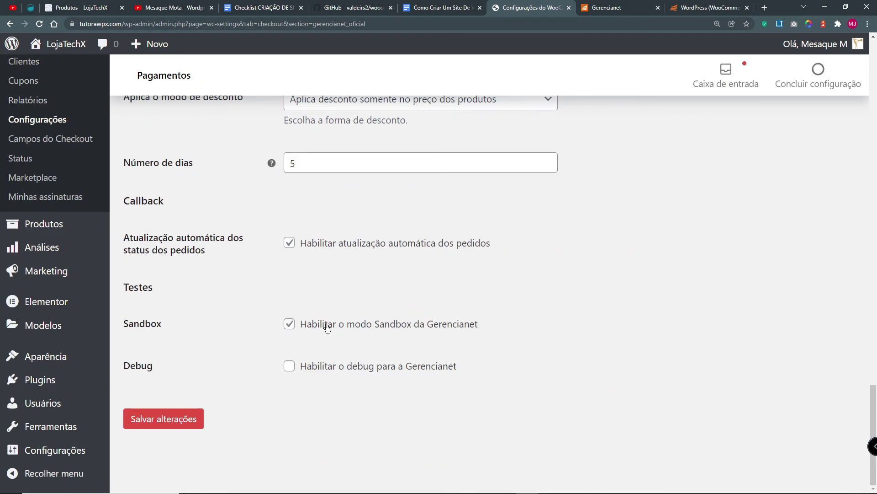
left_click_drag(331, 325, 509, 333)
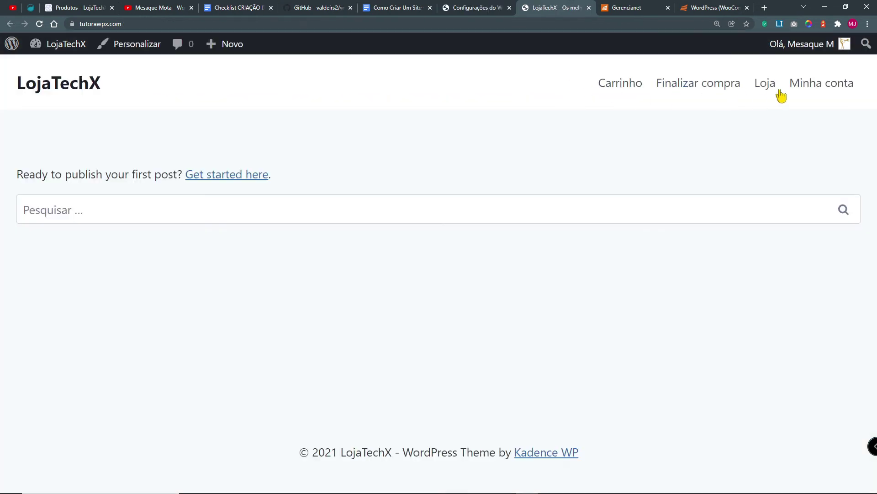
Step: Go from the cart to checkout and pick the Boleto ou Cartão de Crédito ou Pix payment
left_click(630, 88)
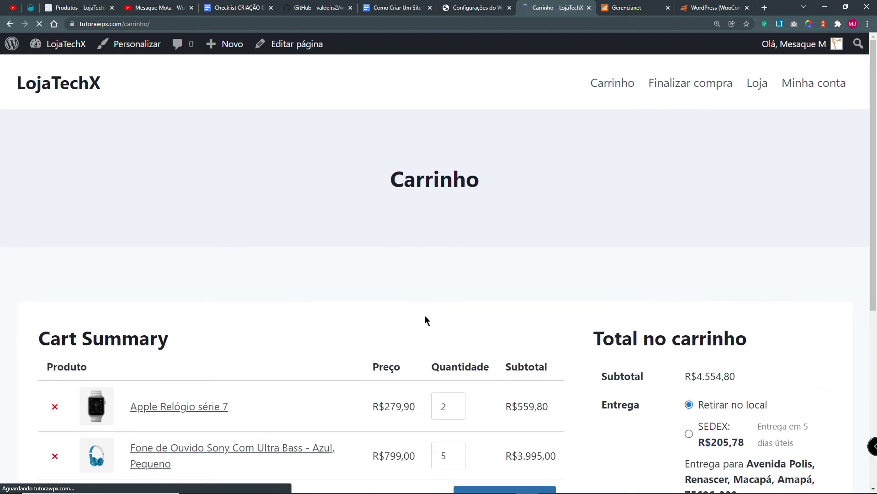
scroll(411, 297, "down", 4)
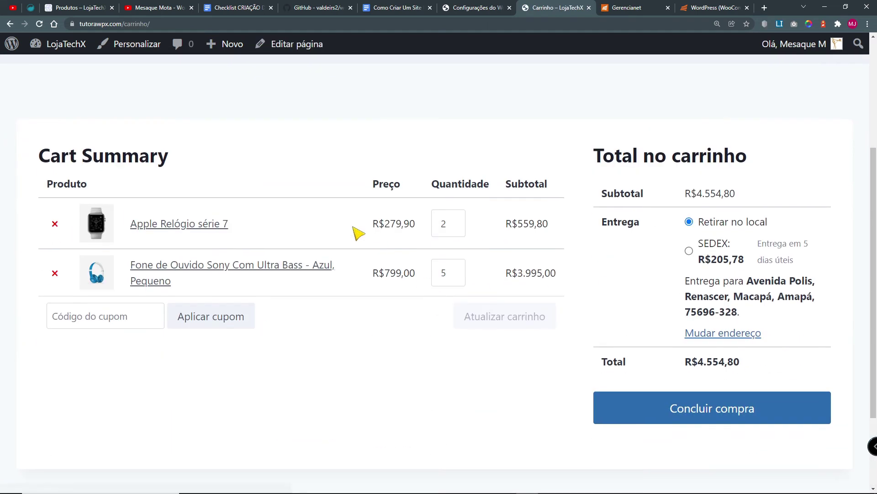
left_click(734, 402)
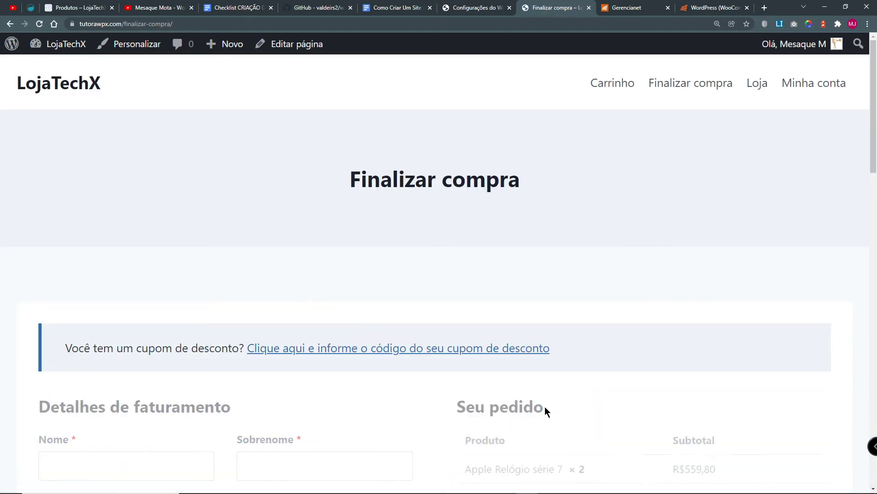
scroll(557, 393, "down", 4)
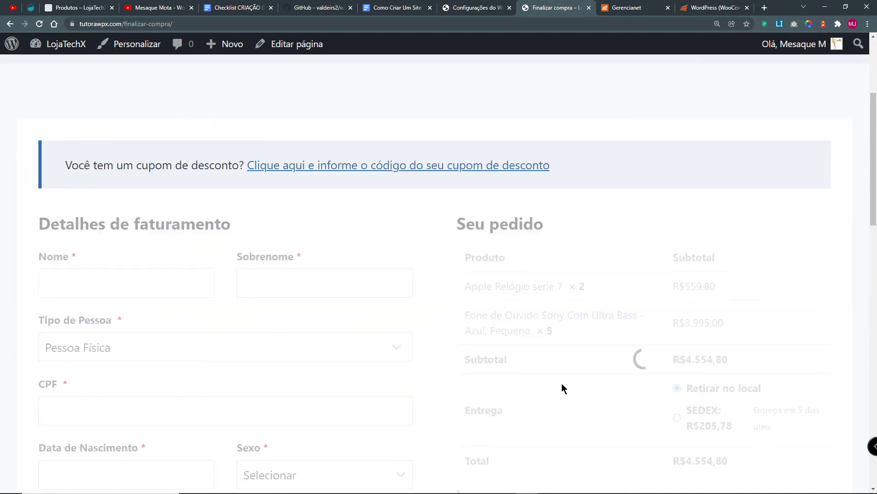
key("ctrl+0")
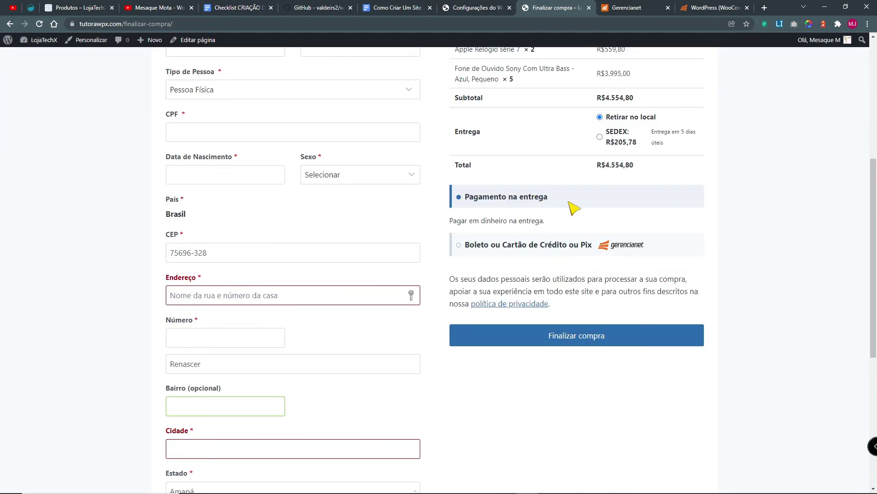
scroll(574, 208, "up", 3)
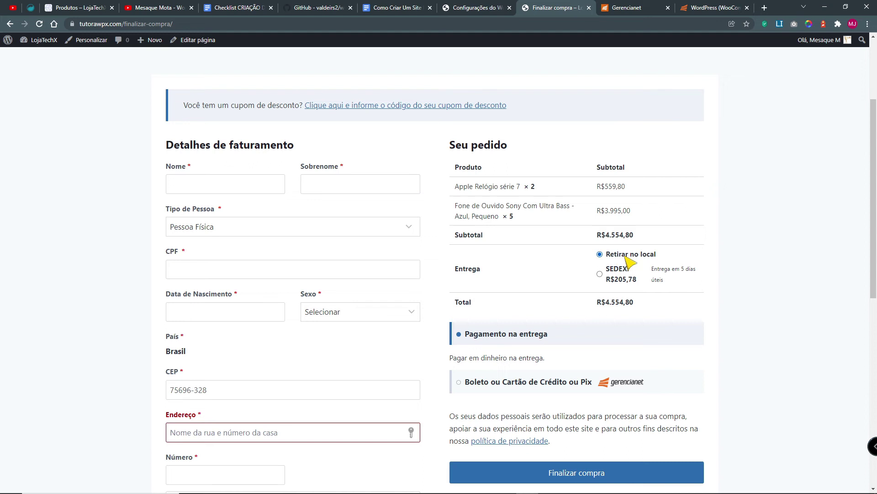
scroll(618, 281, "down", 2)
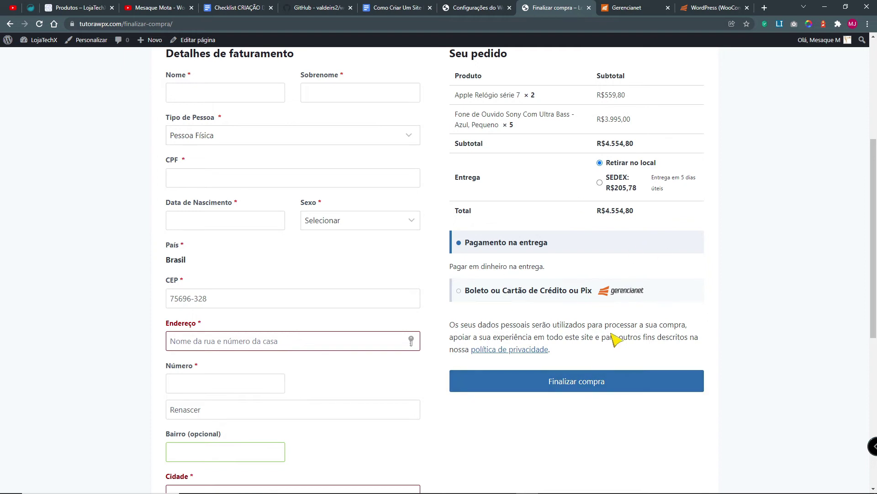
left_click(463, 295)
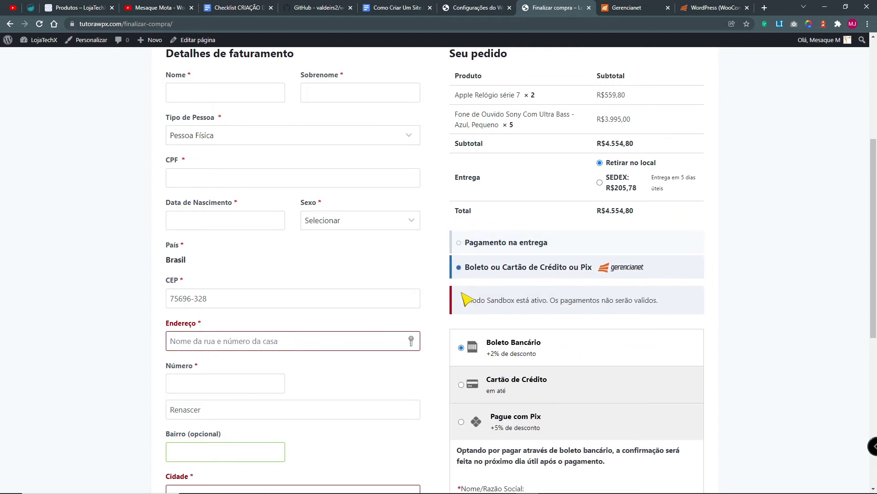
Step: Return to the cart, choose SEDEX shipping, and proceed to checkout again
scroll(549, 292, "down", 2)
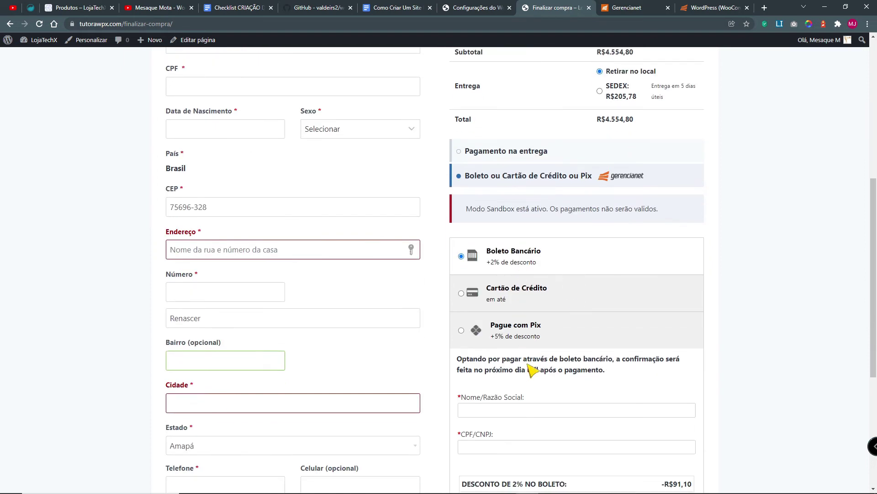
scroll(530, 370, "down", 5)
scroll(586, 232, "up", 7)
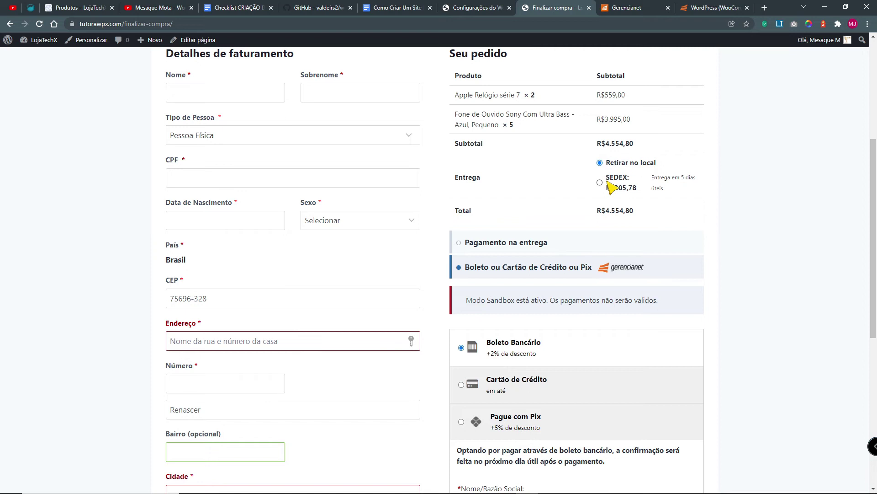
scroll(555, 231, "up", 2)
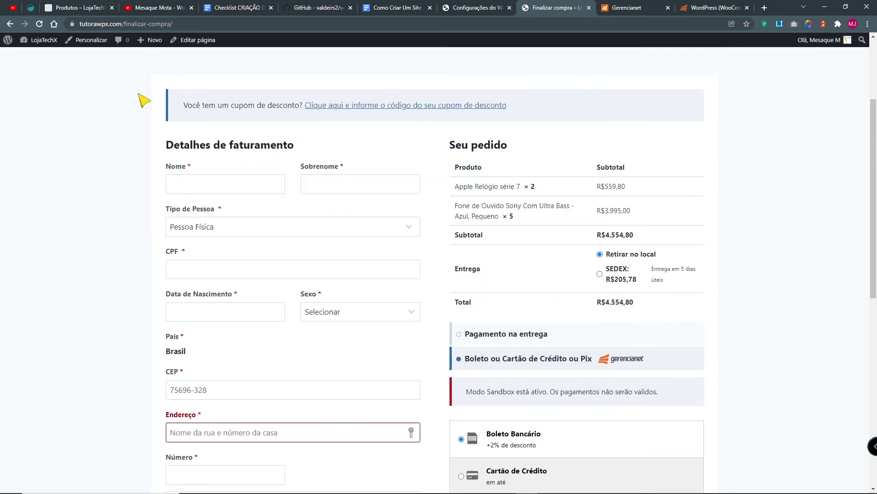
scroll(605, 196, "up", 3)
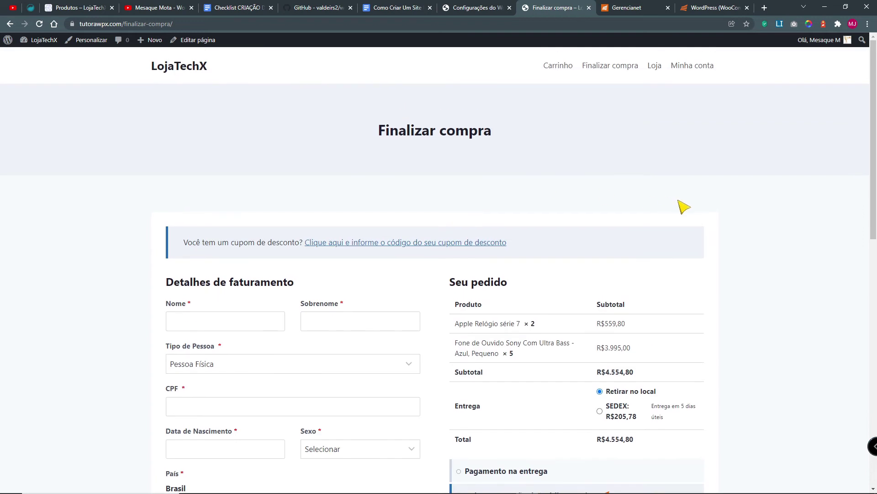
left_click(568, 68)
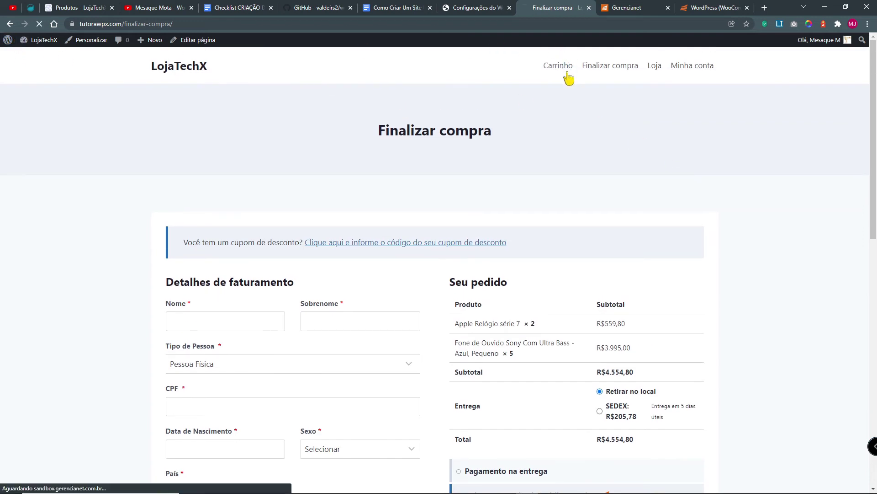
left_click(608, 300)
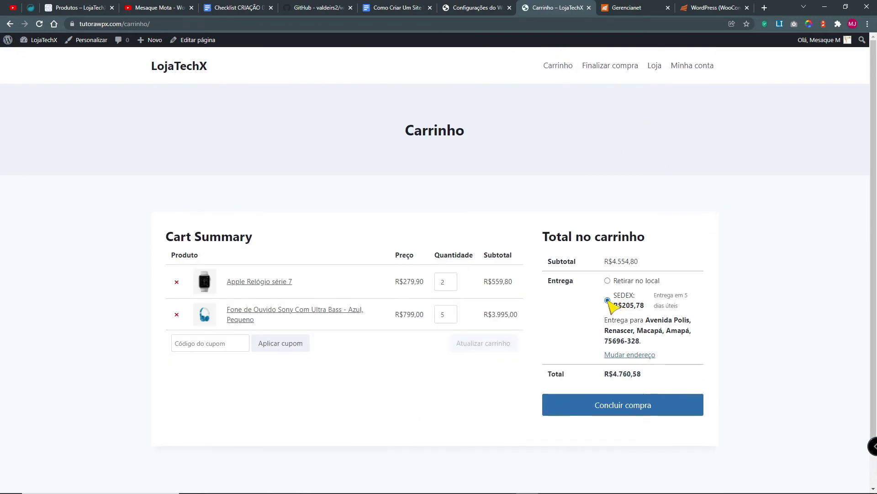
left_click(636, 406)
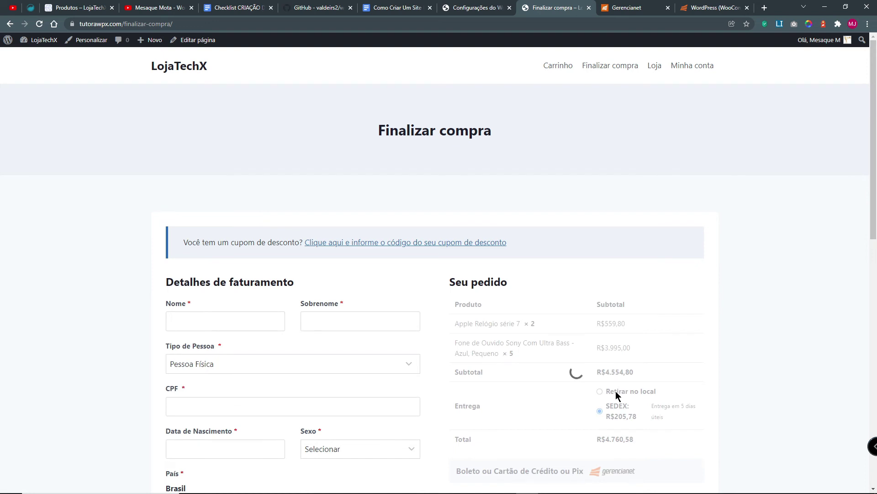
Step: Enter 'Teste' in the checkout first-name field and open a new browser tab
scroll(617, 394, "down", 4)
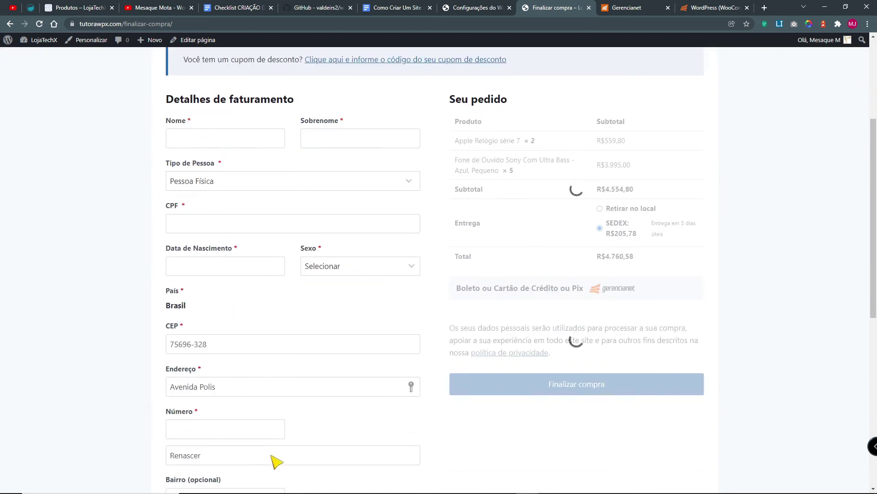
left_click(211, 137)
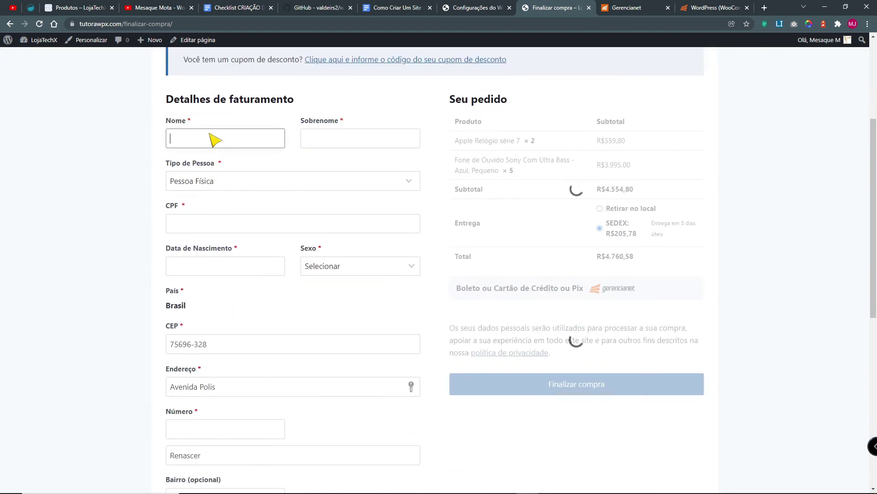
type("Teste")
key("ctrl+t")
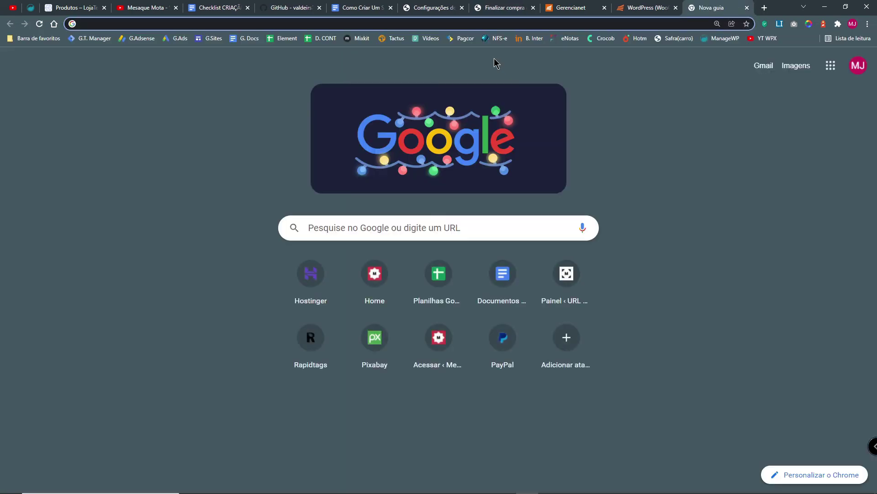
Step: On 4devs, generate a random person with Gerar Pessoa and copy the full name
type("4devs")
key("Return")
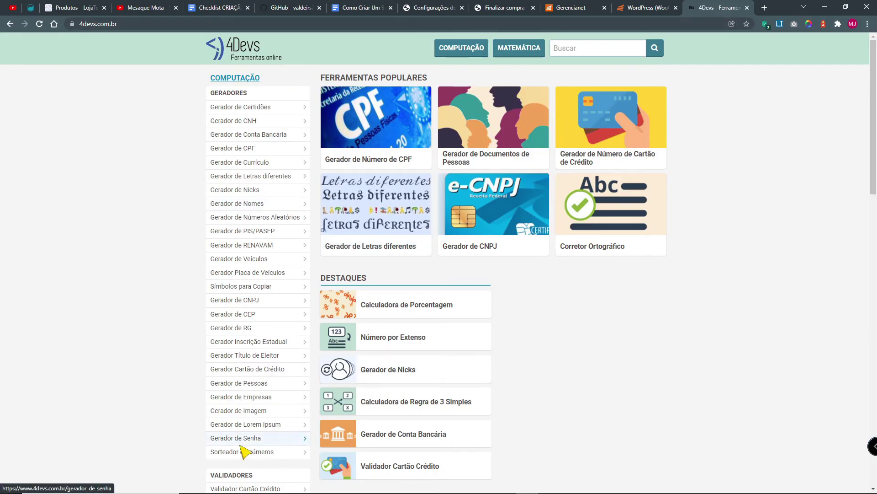
left_click(214, 383)
left_click(494, 478)
key("ctrl+plus")
key("ctrl+plus")
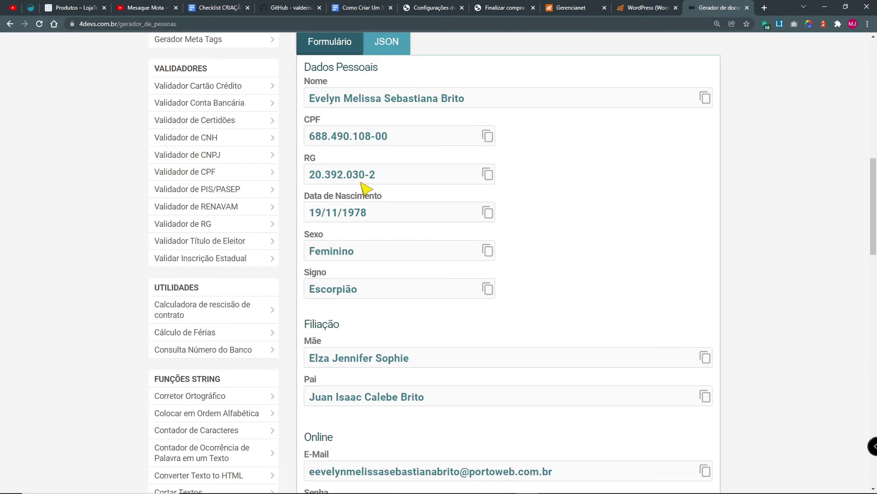
left_click(705, 98)
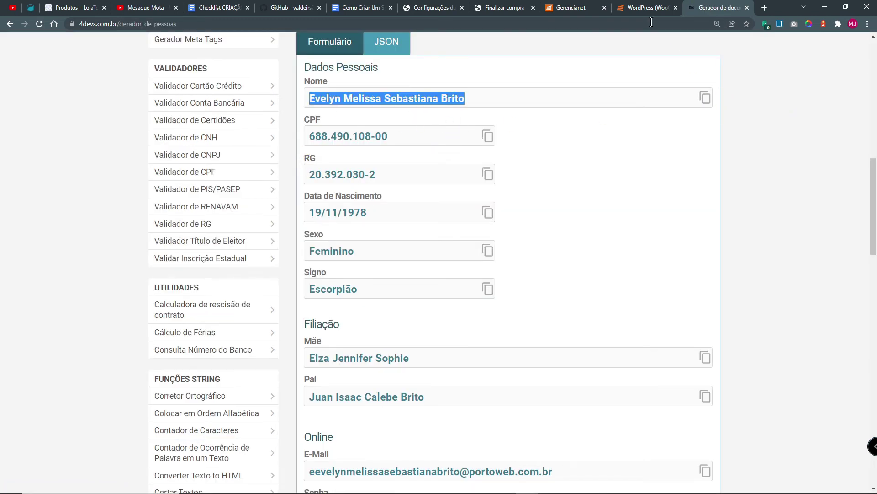
Step: Split the copied name into the checkout's first name and surname fields, then copy the CPF
left_click(505, 7)
left_click(221, 138)
key("ctrl+v")
key("ctrl+shift+Left")
key("ctrl+shift+Left")
key("ctrl+shift+Left")
key("ctrl+x")
key("Tab")
key("ctrl+v")
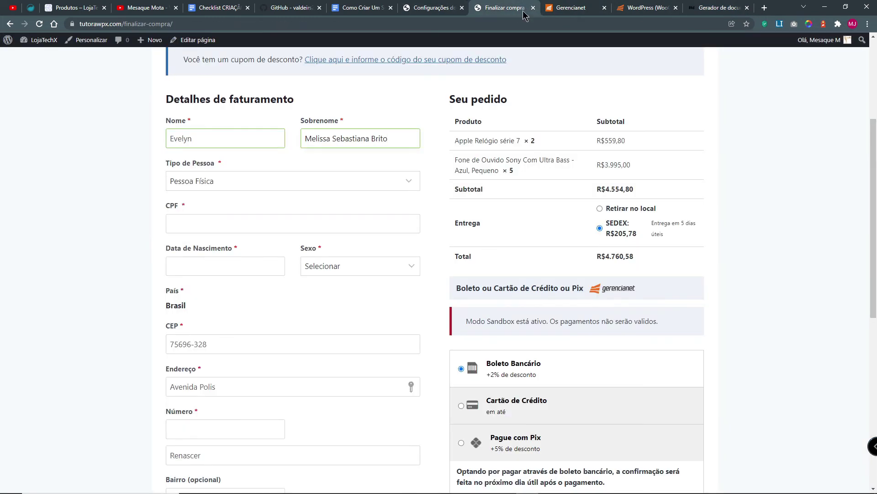
left_click(696, 13)
left_click(701, 135)
Step: Paste the generated CPF and birth date into the billing form
left_click(505, 8)
left_click(293, 224)
key("ctrl+v")
left_click(701, 212)
left_click(225, 266)
key("ctrl+v")
Step: Fill the billing CEP with the generated postal code so the address autofills
left_click(649, 8)
scroll(383, 453, "down", 6)
left_click(540, 307)
left_click(719, 7)
scroll(226, 300, "down", 6)
scroll(218, 409, "up", 4)
left_click(229, 253)
key("ctrl+a")
key("ctrl+v")
Step: Fill in the house number, phone and mobile number from the generated person
left_click(649, 8)
left_click(719, 8)
left_click(209, 336)
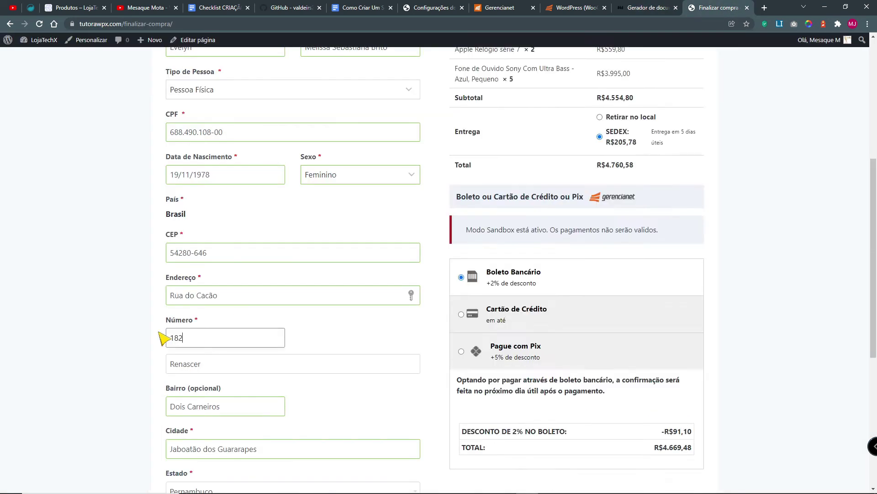
key("ctrl+v")
scroll(215, 342, "down", 4)
left_click(192, 352)
left_click(649, 8)
left_click(486, 349)
left_click(718, 7)
key("ctrl+v")
left_click(360, 349)
key("ctrl+v")
left_click(538, 431)
Step: Try credit card with its installments, then select Pix, bringing the total to R$4.545,84
scroll(543, 431, "up", 3)
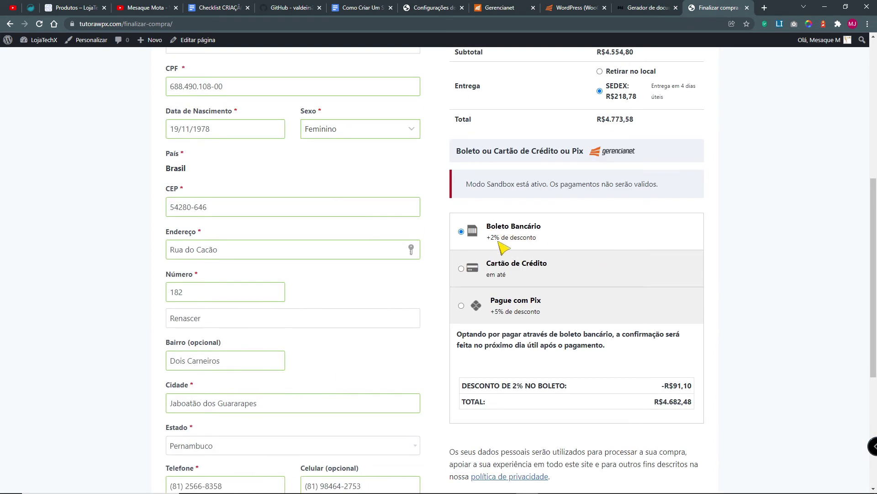
left_click(462, 268)
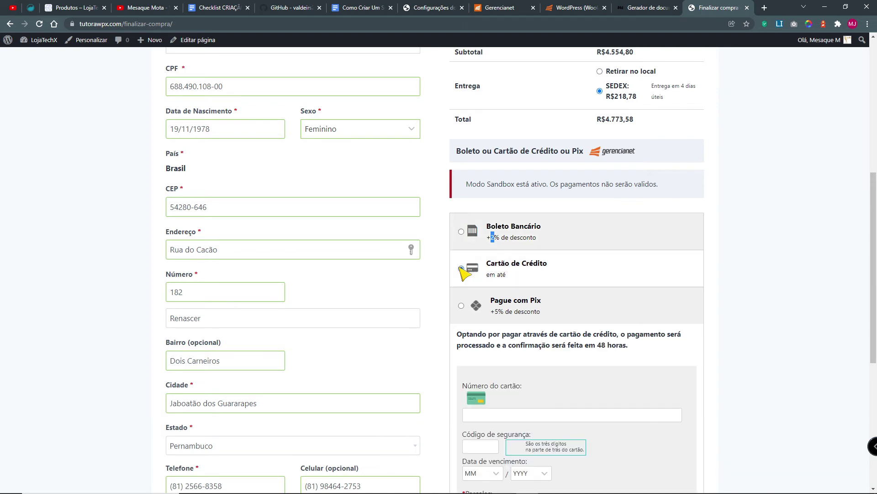
scroll(469, 270, "down", 2)
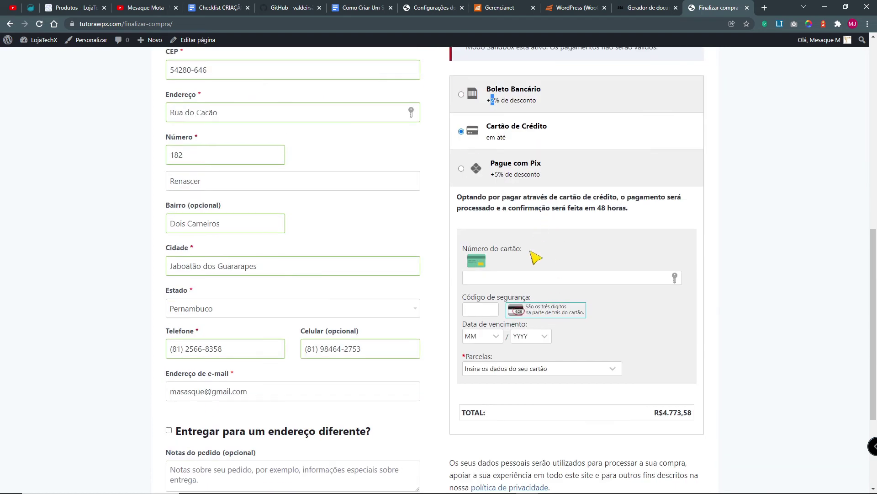
scroll(531, 307, "up", 1)
left_click(530, 414)
left_click(532, 423)
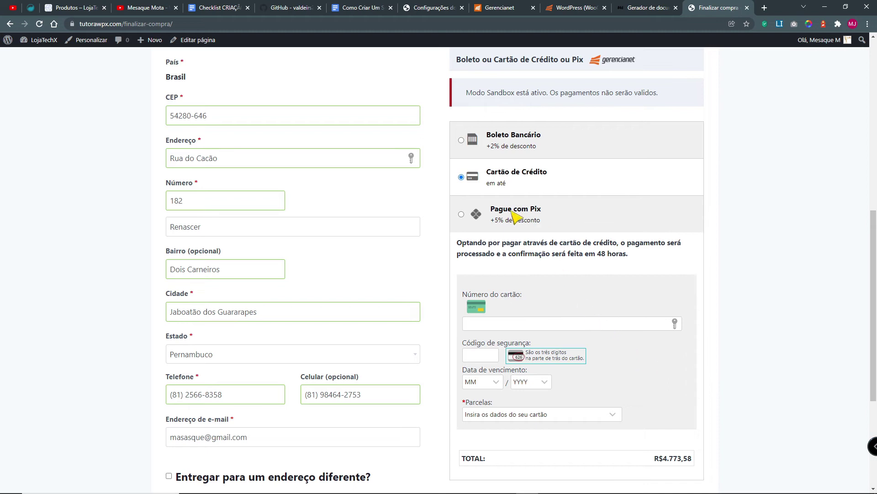
left_click(461, 214)
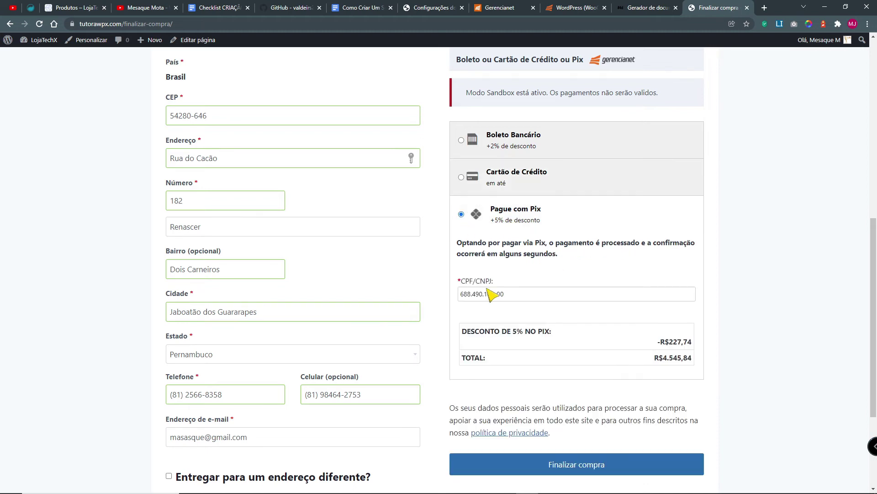
Step: Compare the Pix CPF with the billing CPF and note the 5% Pix discount
left_click_drag(515, 295, 451, 297)
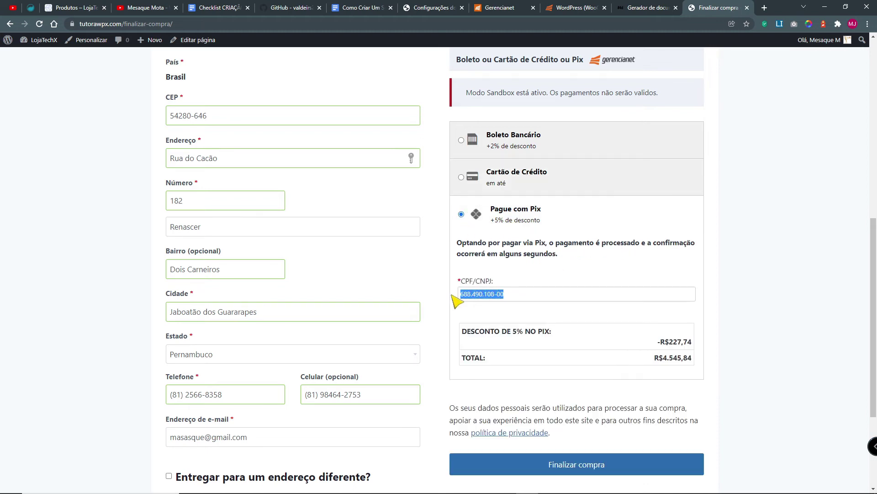
scroll(290, 229, "up", 4)
scroll(293, 264, "up", 2)
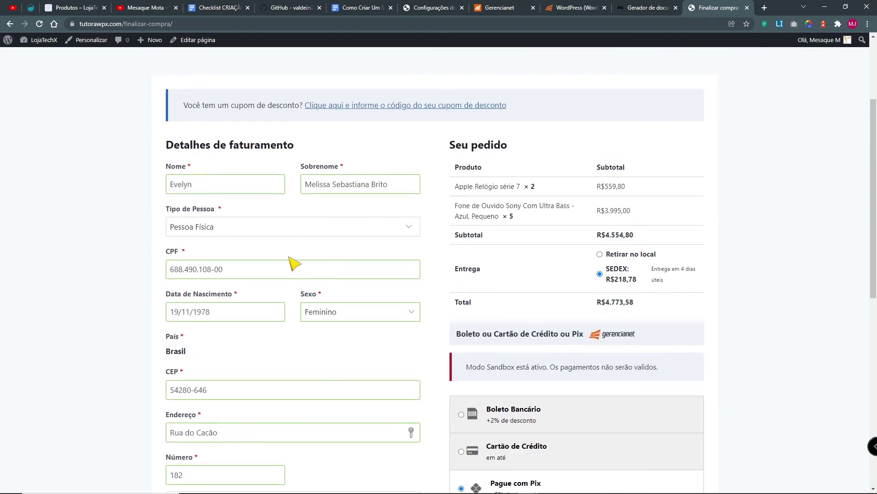
left_click_drag(237, 273, 128, 262)
scroll(672, 412, "down", 9)
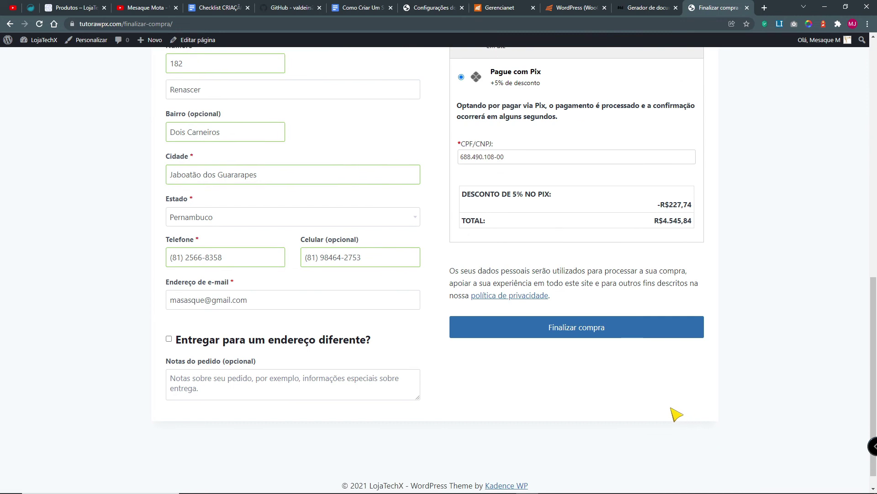
scroll(535, 296, "up", 3)
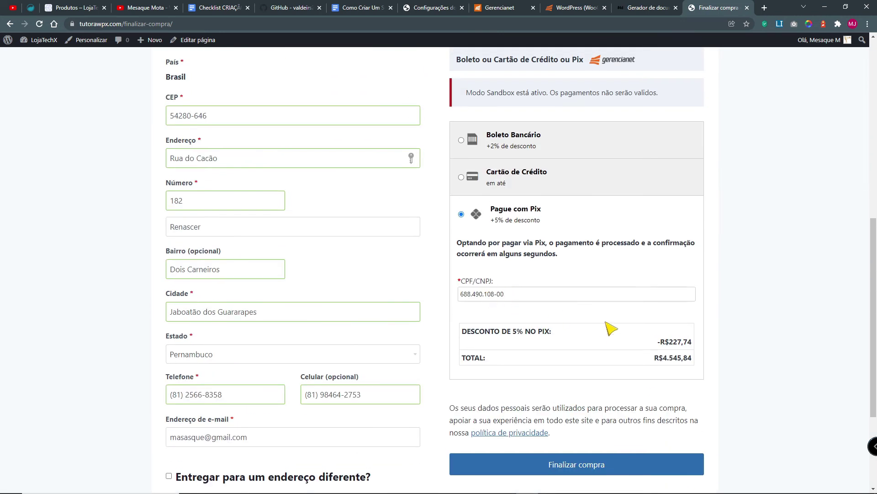
left_click_drag(668, 359, 699, 351)
scroll(525, 333, "up", 1)
scroll(507, 337, "up", 2)
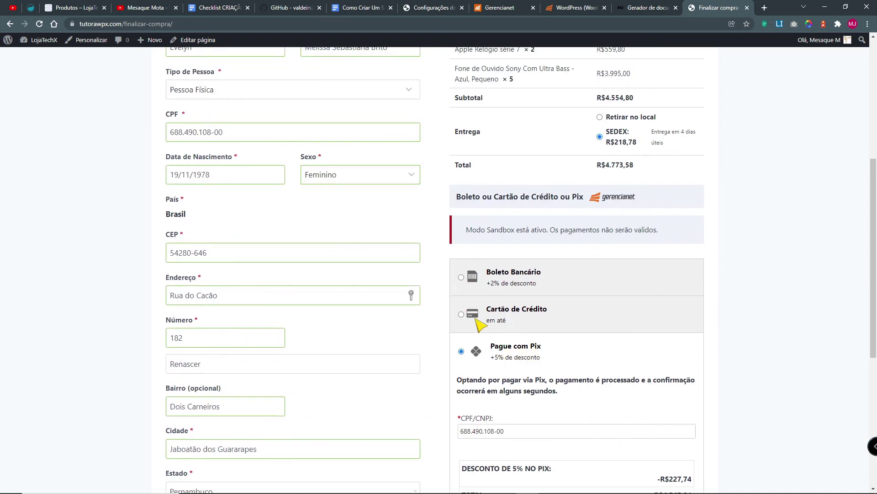
Step: Switch payment to Boleto Bancário and check its 2% discount of R$91,10
left_click(461, 277)
scroll(604, 383, "down", 2)
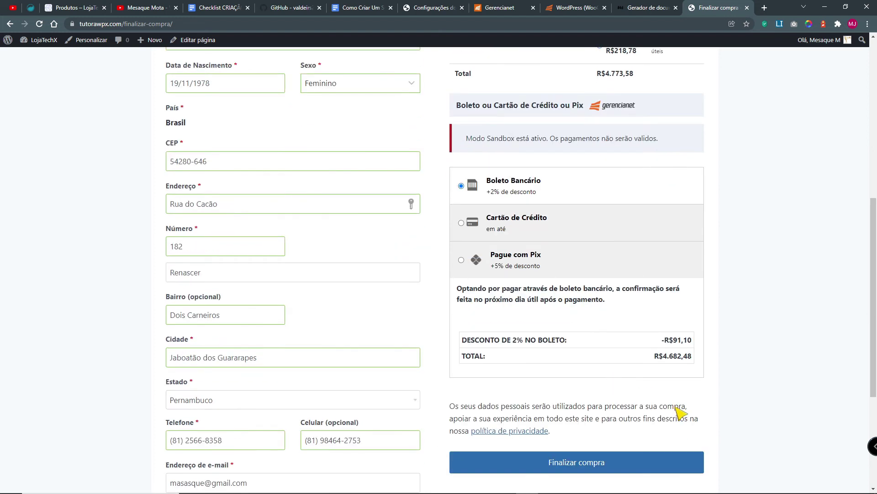
left_click_drag(670, 340, 692, 340)
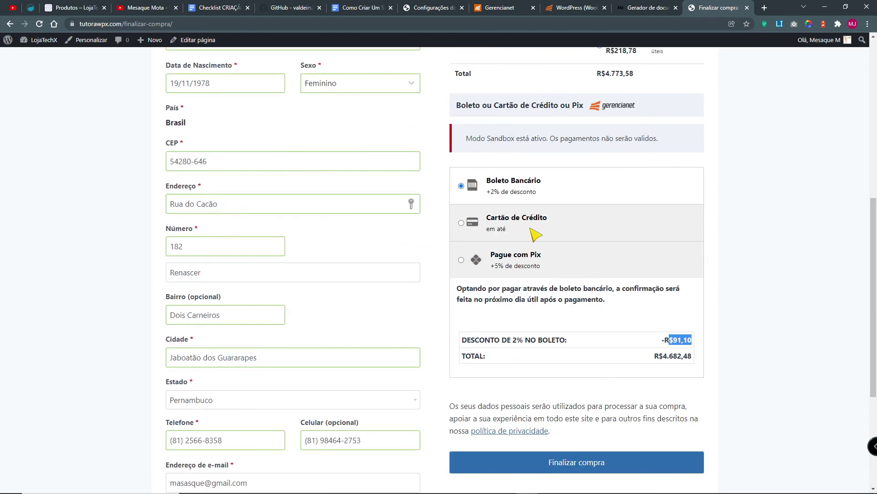
left_click(461, 223)
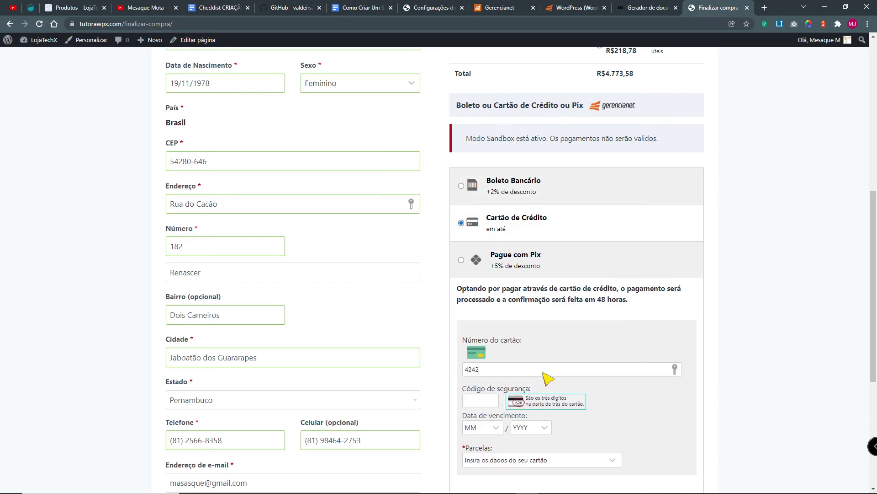
type("4242 4242 4242")
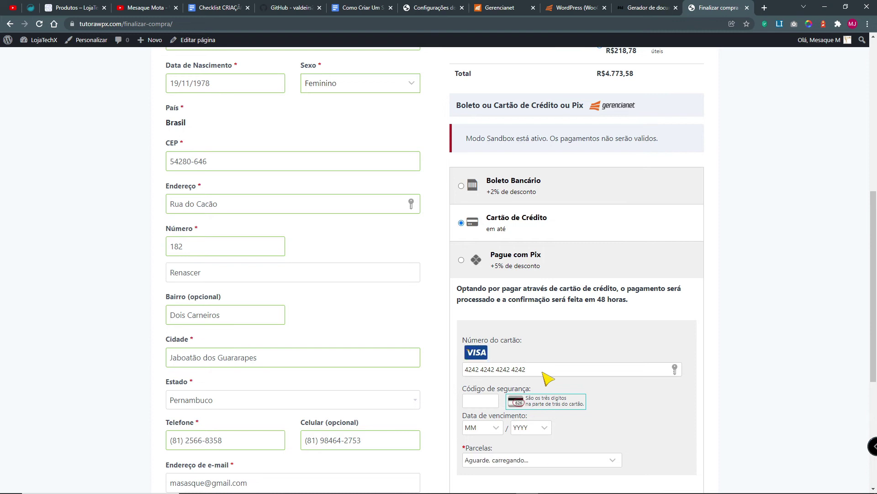
left_click(483, 400)
type("626")
left_click(482, 428)
left_click(477, 377)
left_click(532, 428)
left_click(521, 351)
Step: Check the entered card number and installment list, then return to the 4Devs person generator
left_click_drag(532, 369, 460, 371)
left_click(588, 459)
left_click(594, 459)
left_click(642, 8)
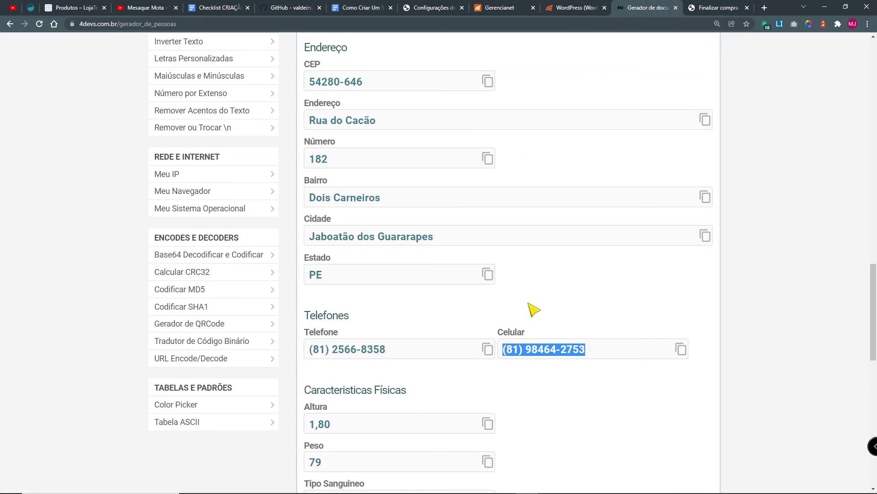
scroll(580, 411, "down", 5)
Step: Find Gerador Cartão de Crédito via a 'car' page search, open it and copy a generated card number
key("ctrl+f")
type("car")
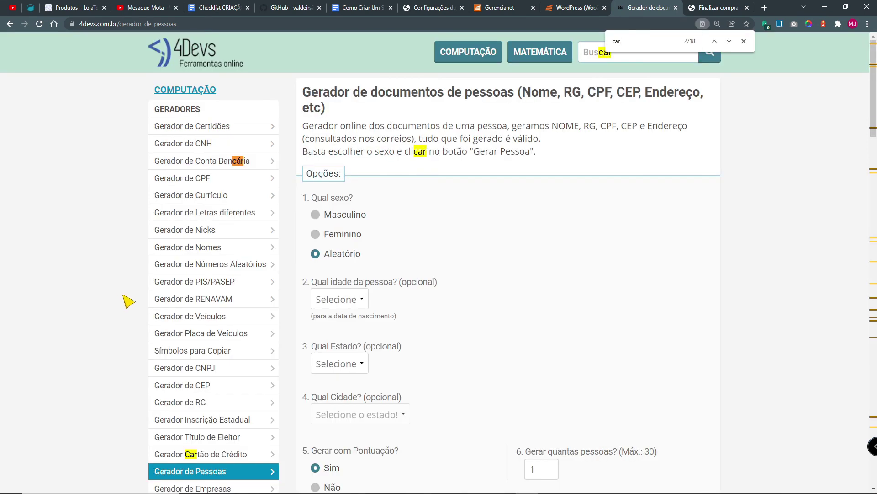
middle_click(220, 453)
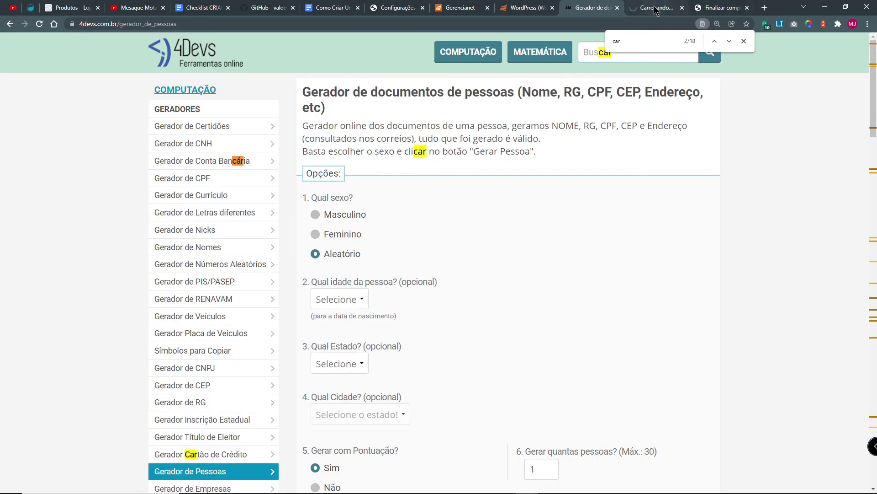
left_click(656, 8)
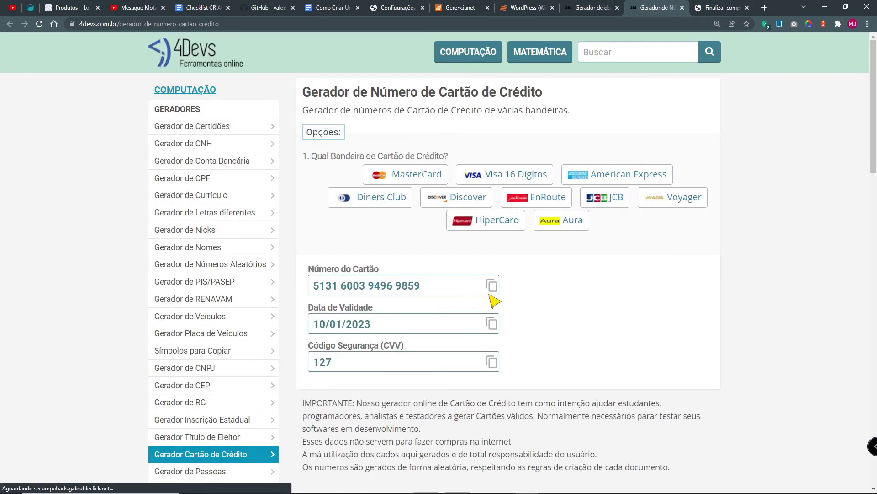
left_click(492, 286)
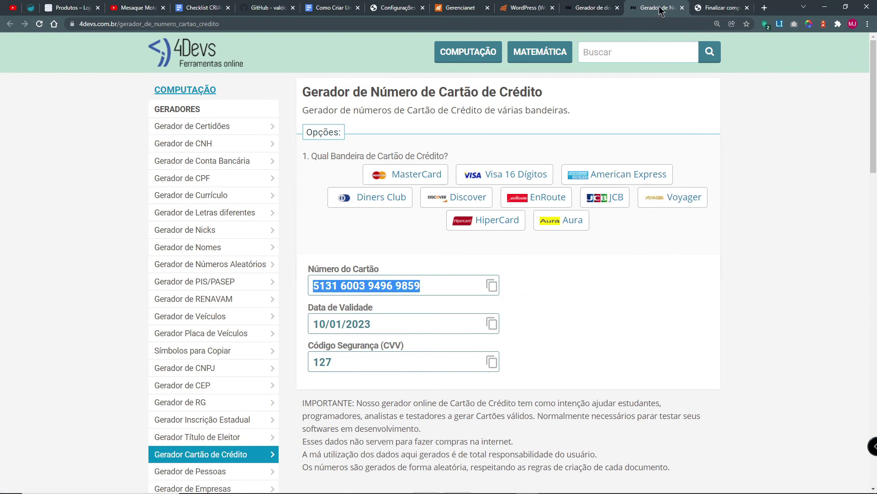
left_click(722, 8)
left_click(656, 8)
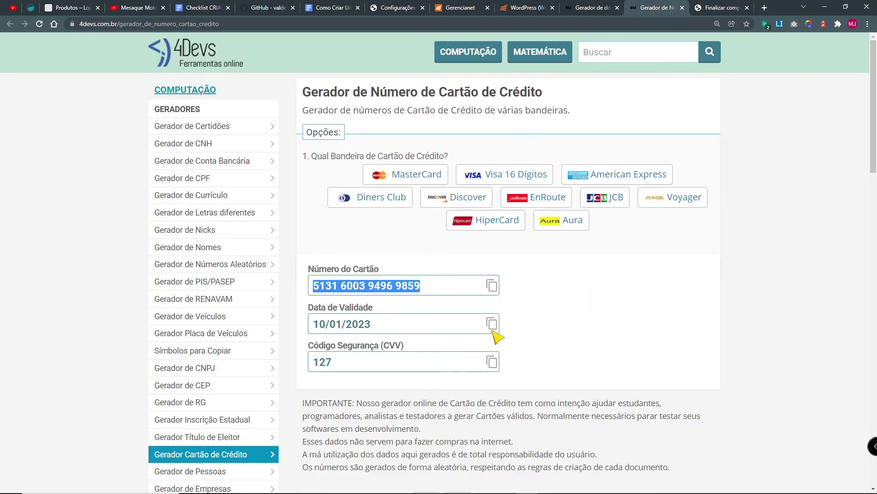
left_click(710, 8)
Step: Set the card expiry to 10/2023, check installments, then bring up the Gerencianet WooCommerce docs
left_click(487, 426)
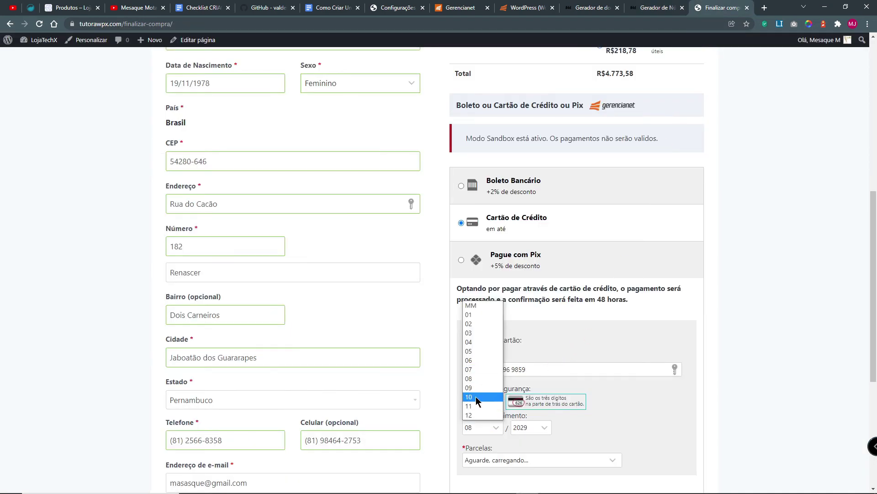
left_click(476, 398)
left_click(530, 427)
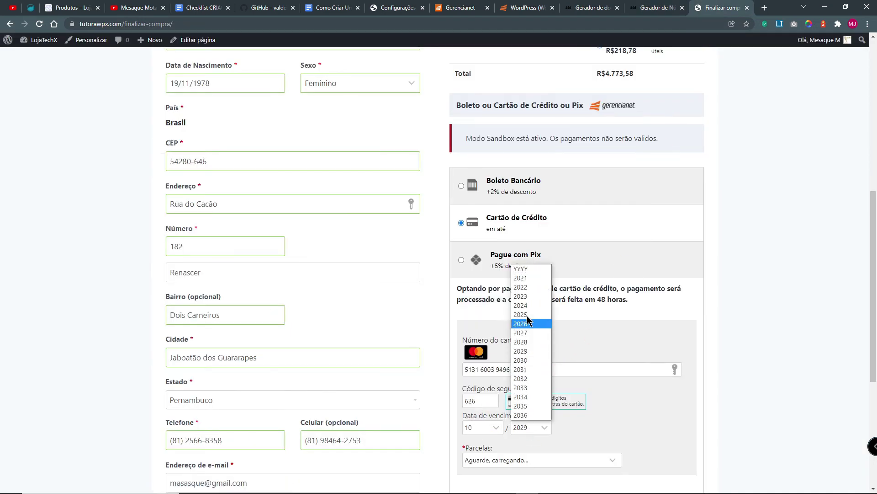
left_click(533, 297)
scroll(657, 431, "down", 3)
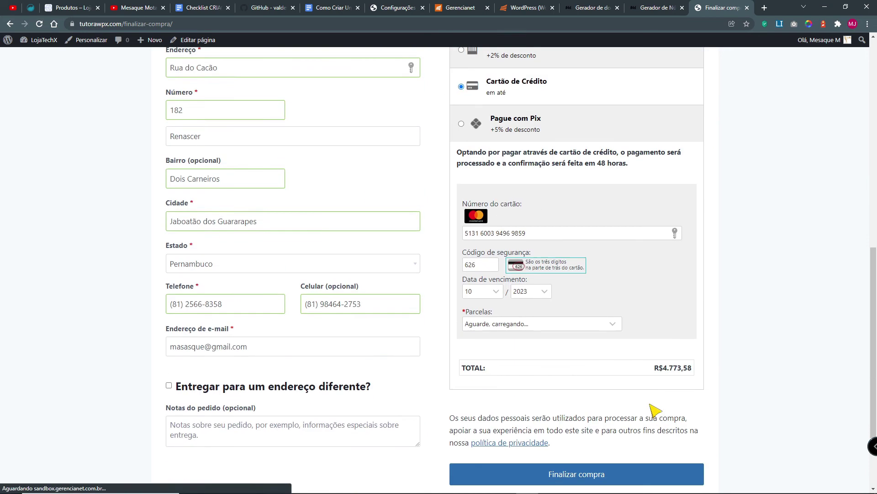
left_click(615, 325)
left_click(659, 330)
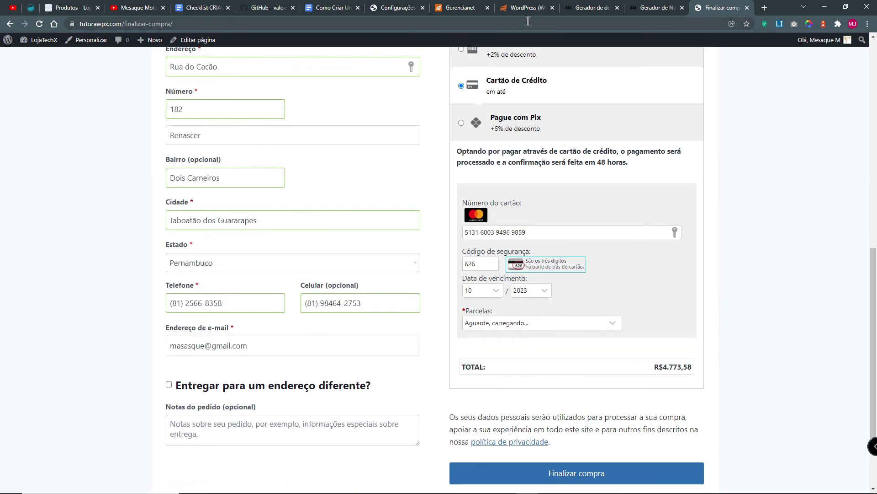
left_click(521, 9)
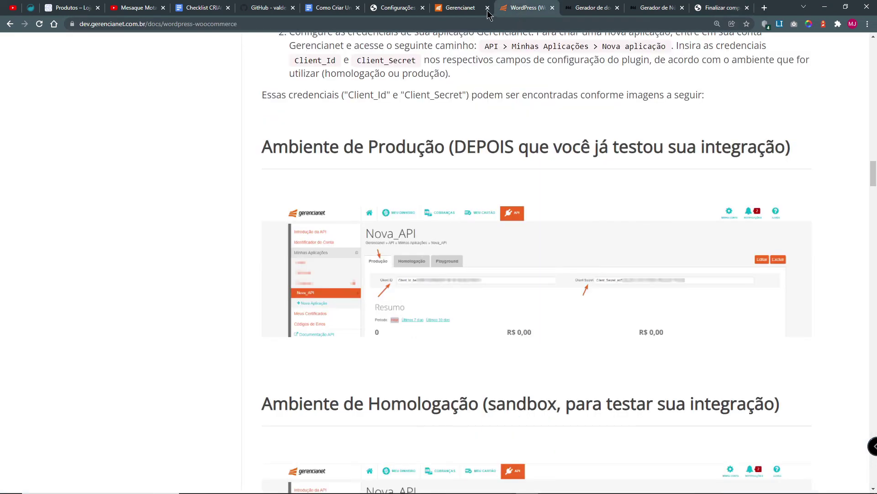
Step: Browse Gerencianet's Pagamentos, Extrato Financeiro, Visão Geral and Minha Conta pages, then reopen checkout installments
left_click(467, 9)
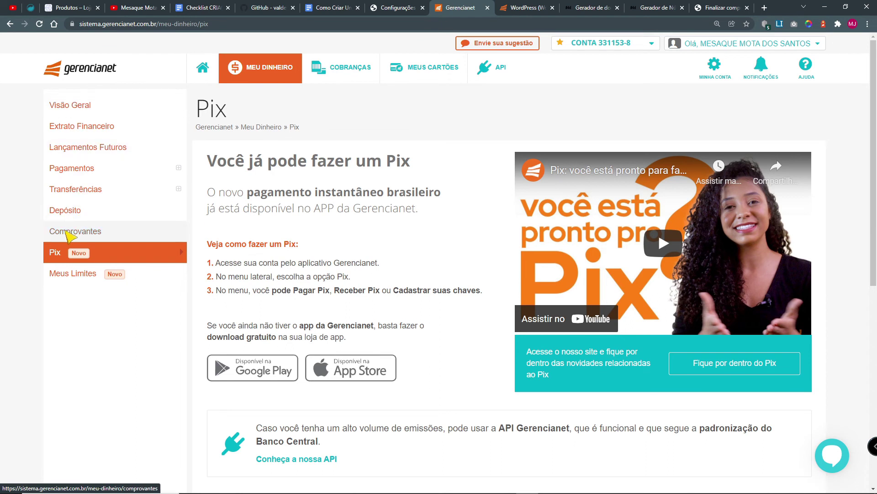
left_click(70, 169)
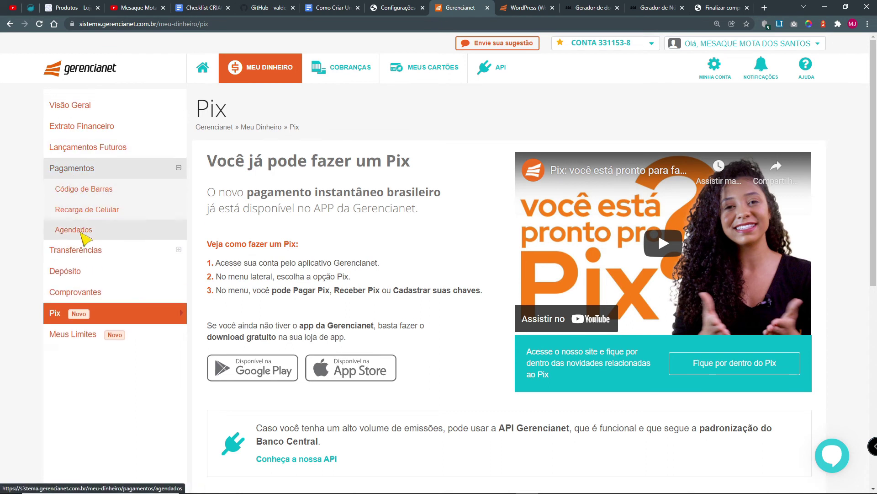
left_click(59, 127)
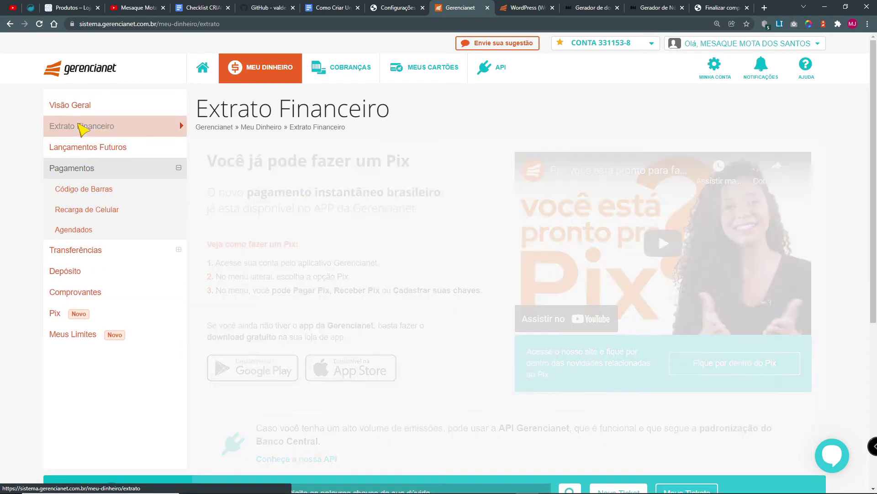
left_click(81, 109)
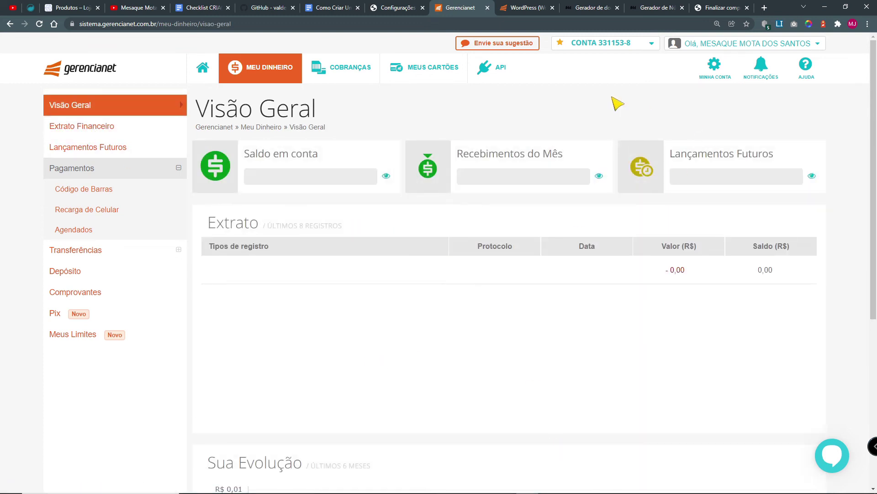
left_click(716, 64)
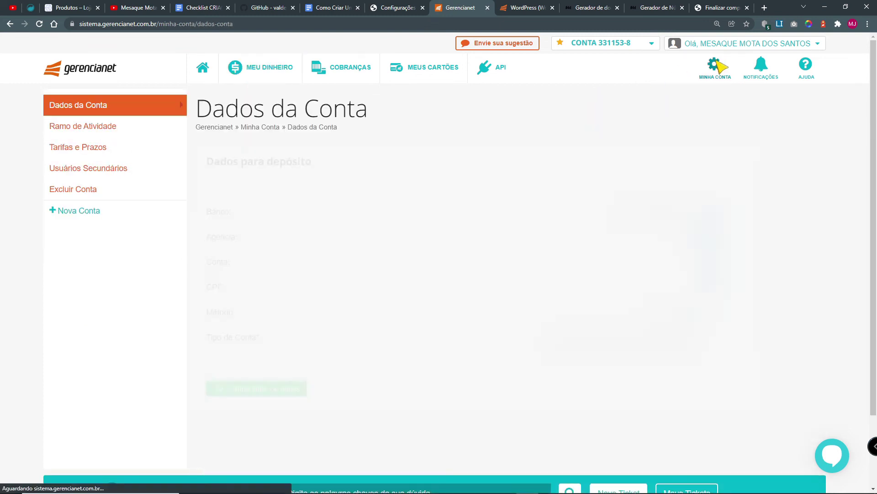
scroll(674, 413, "down", 2)
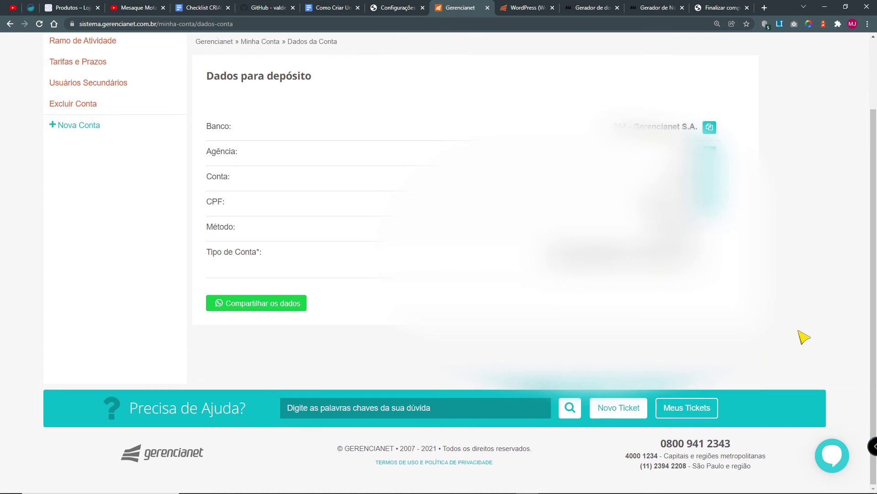
scroll(803, 337, "up", 2)
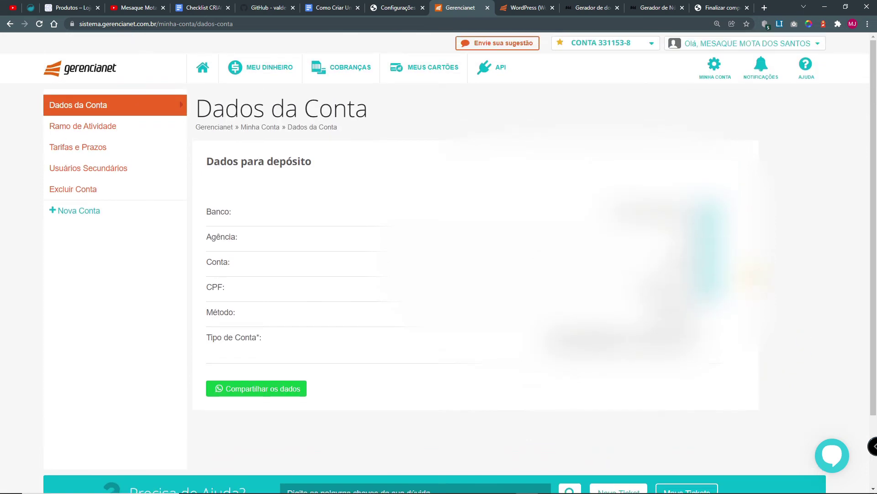
left_click(704, 9)
left_click(535, 324)
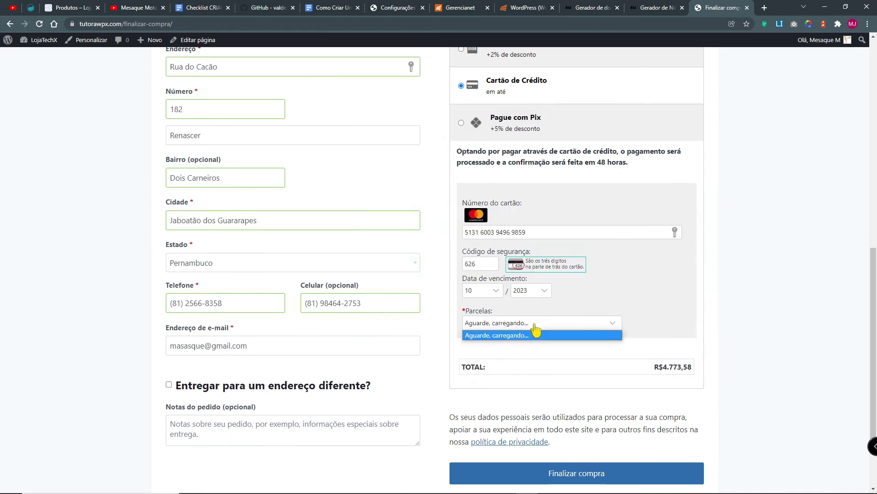
Step: Choose Retirar no local shipping and Pagamento na entrega payment for a R$4.554,80 total
left_click(629, 289)
scroll(580, 231, "up", 3)
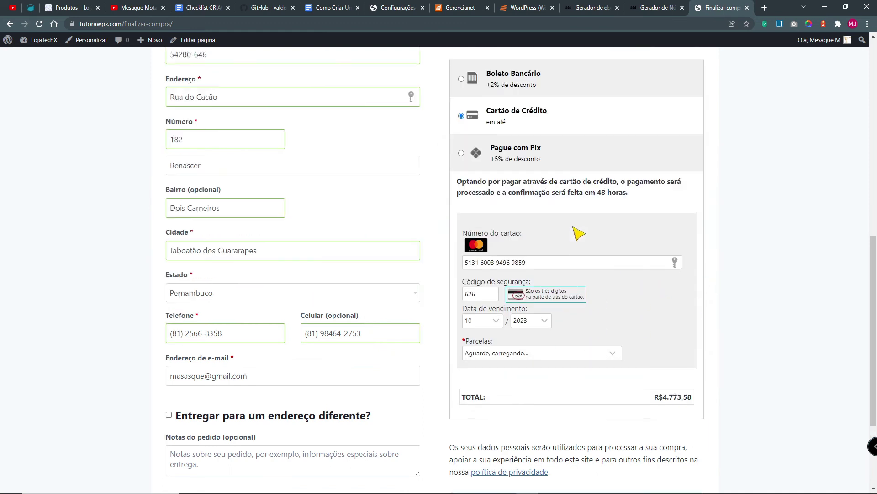
left_click(462, 186)
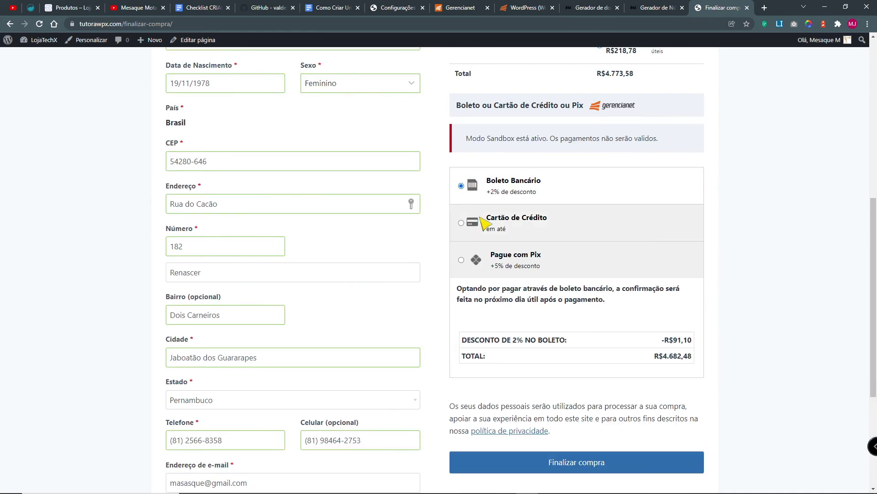
scroll(725, 346, "up", 3)
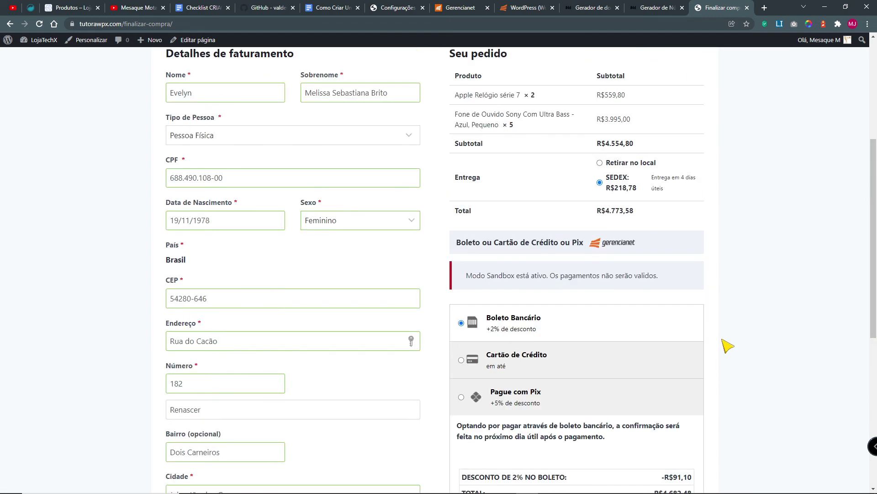
scroll(617, 249, "up", 1)
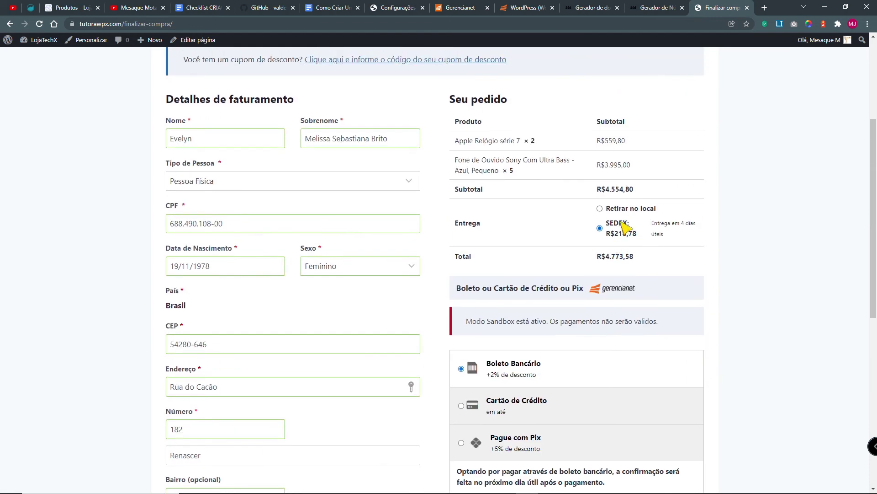
left_click(599, 208)
left_click(460, 288)
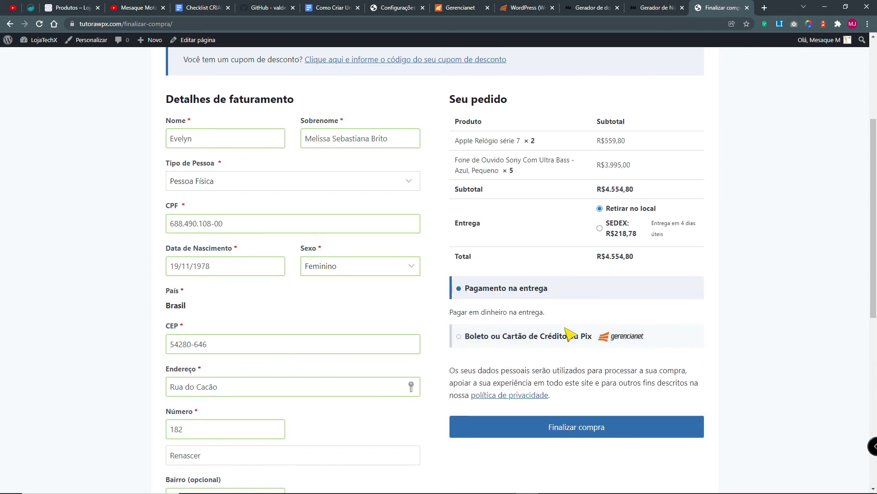
Step: Place the pickup test order paying with Pagamento na entrega
left_click(461, 336)
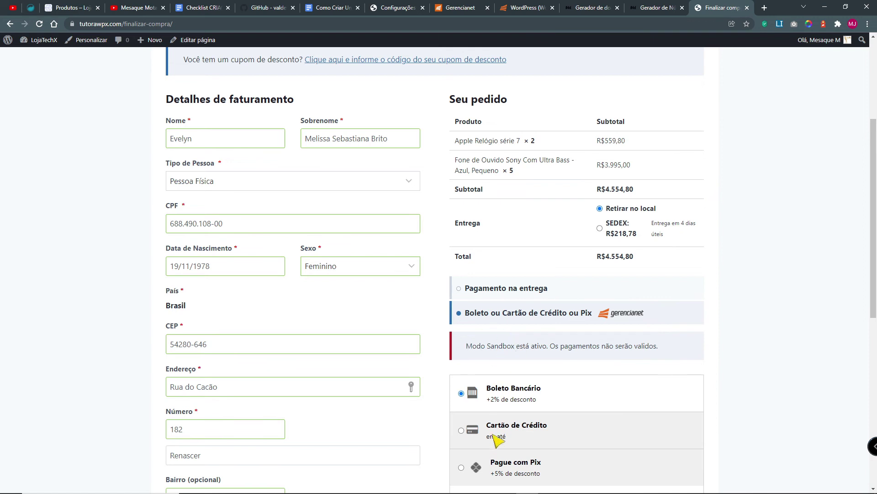
left_click(461, 288)
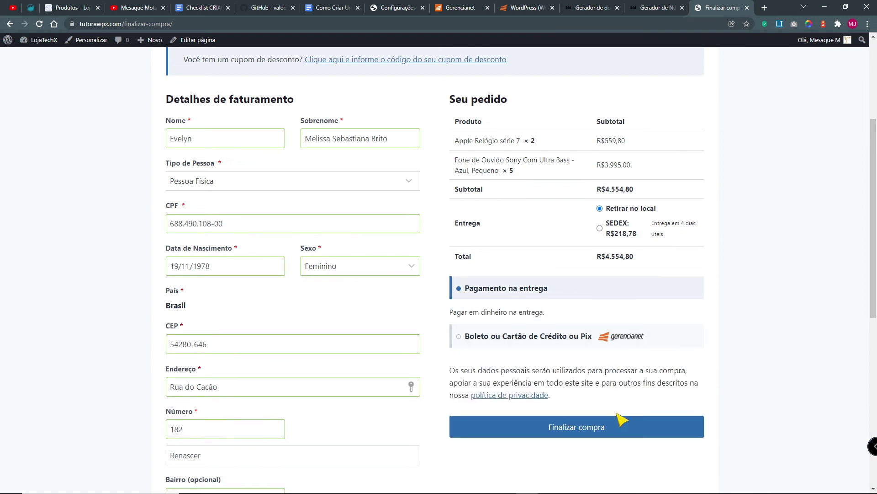
left_click(610, 430)
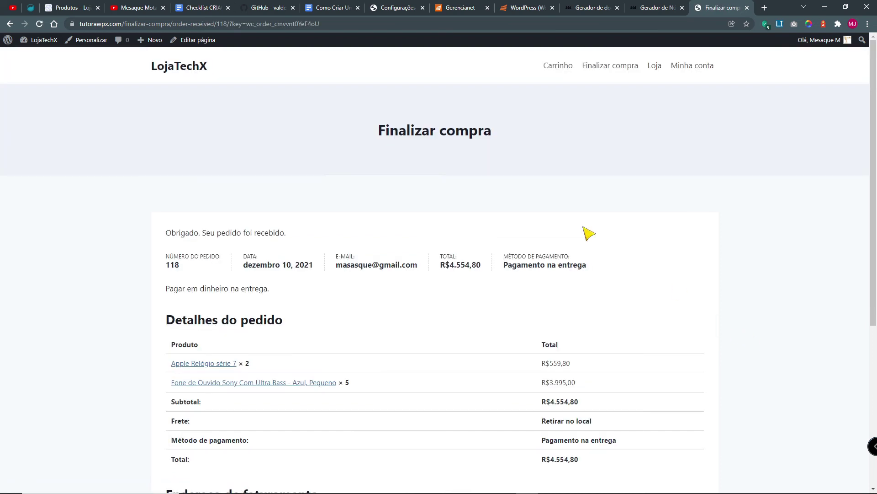
Step: Review the R$4.554,80 order confirmation, then return to the Gerencianet payment settings
left_click_drag(379, 128, 557, 132)
left_click_drag(166, 269, 194, 274)
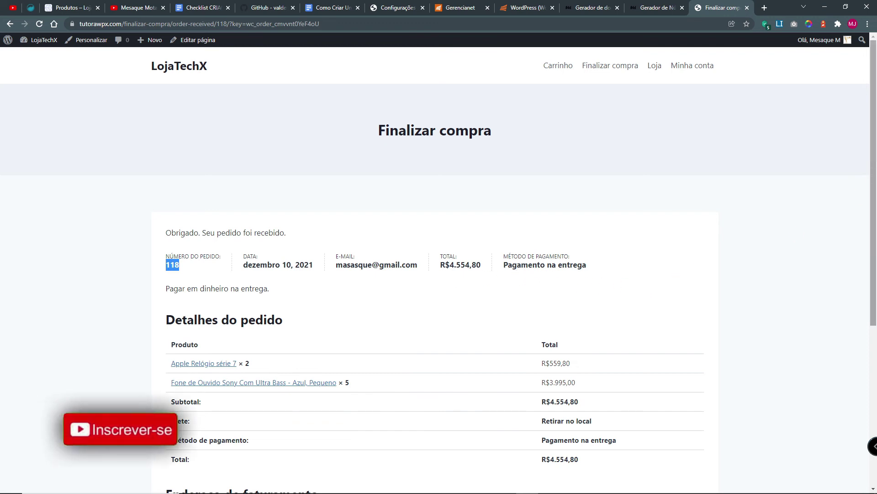
left_click_drag(874, 180, 873, 320)
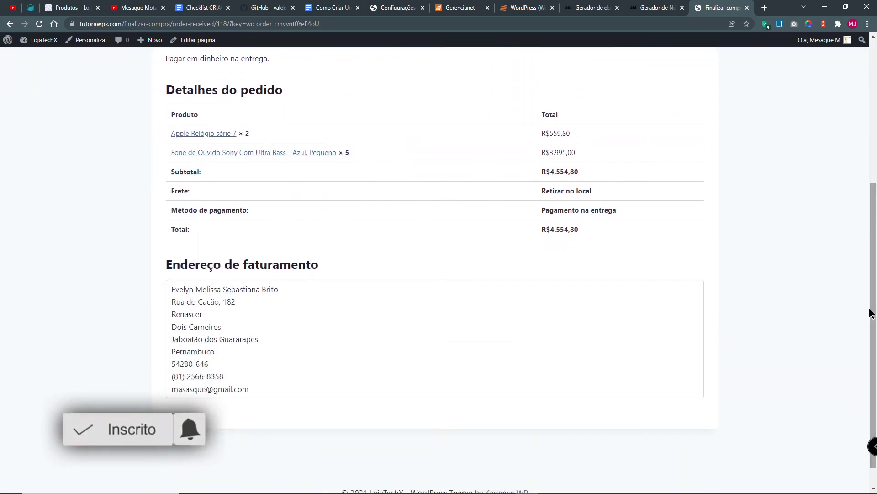
left_click_drag(176, 290, 237, 407)
left_click_drag(240, 265, 334, 264)
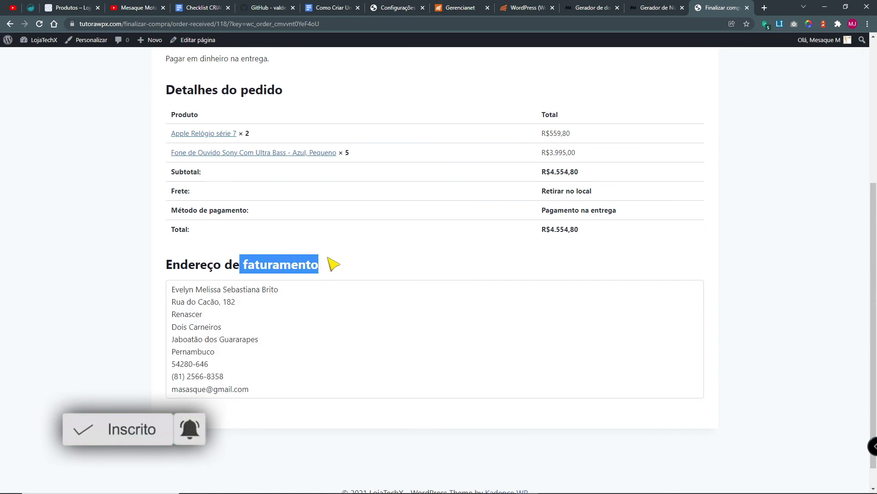
left_click_drag(282, 380, 132, 264)
left_click_drag(611, 194, 509, 177)
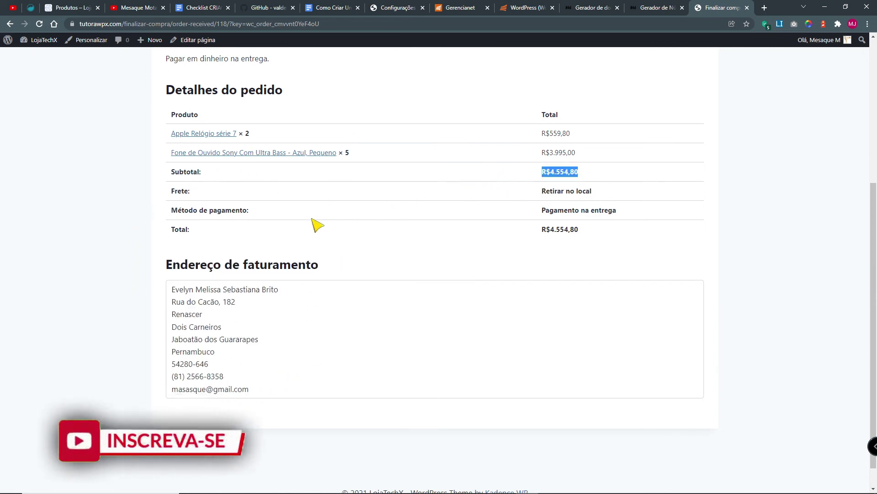
left_click(763, 318)
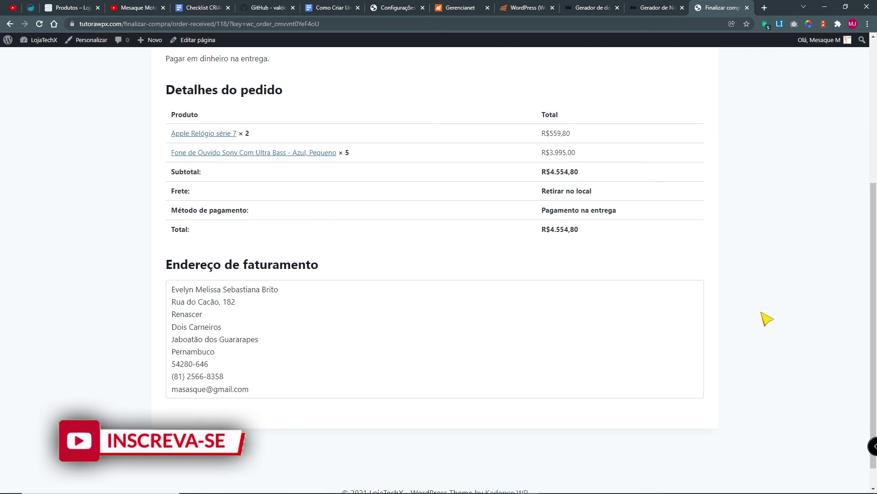
scroll(769, 329, "down", 1)
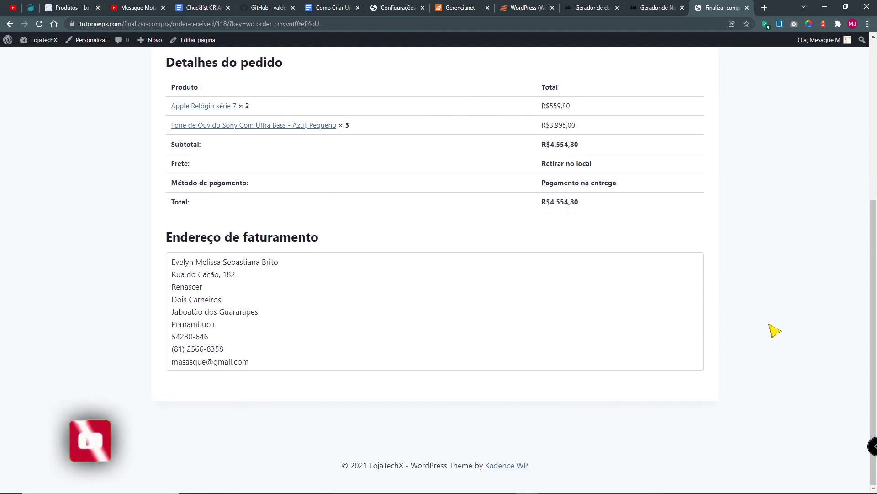
scroll(775, 330, "up", 5)
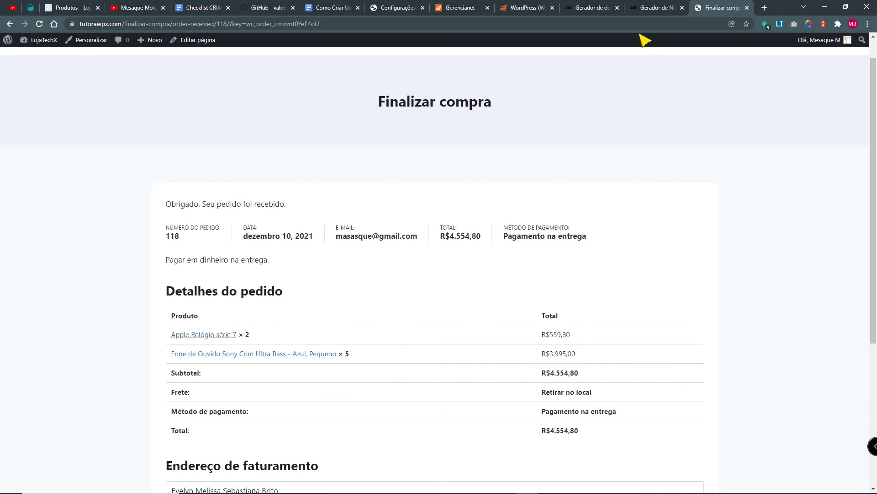
left_click(397, 10)
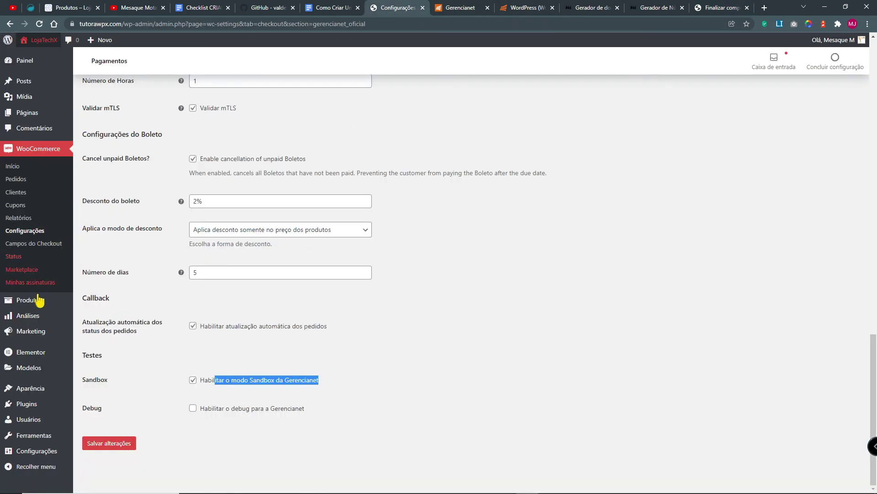
left_click(29, 155)
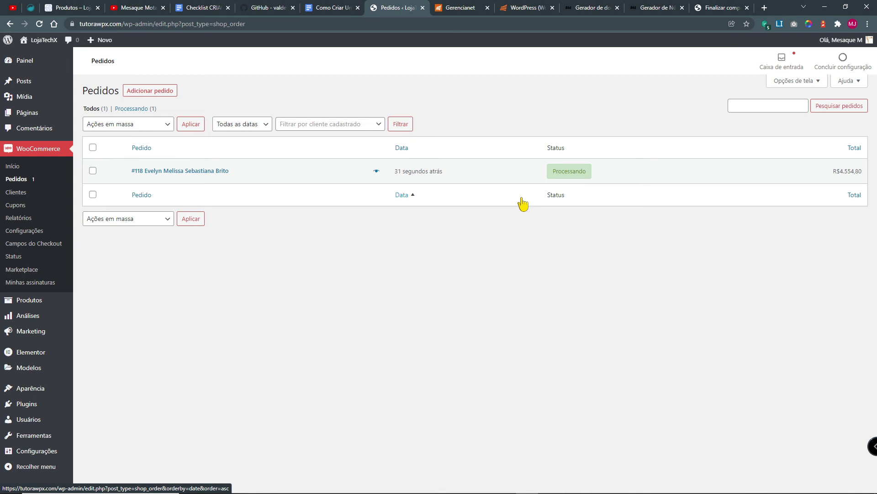
Step: Open order #118 and save it with status Aguardando
left_click(183, 176)
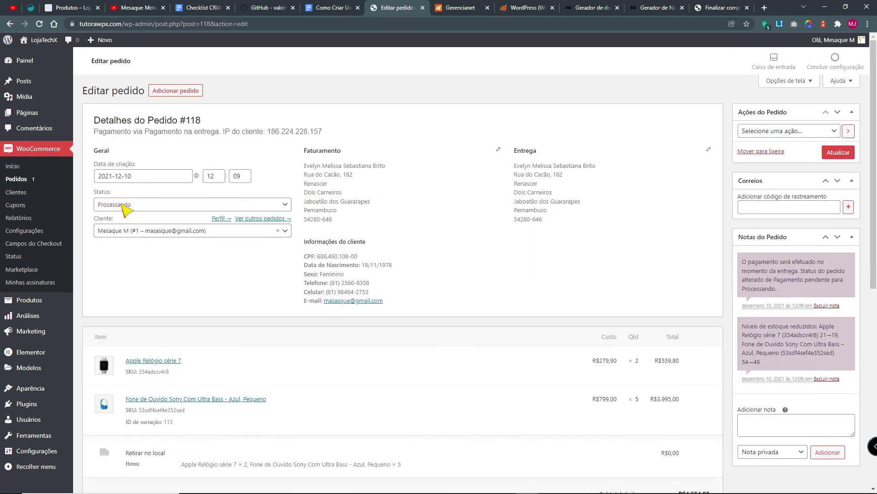
left_click(121, 205)
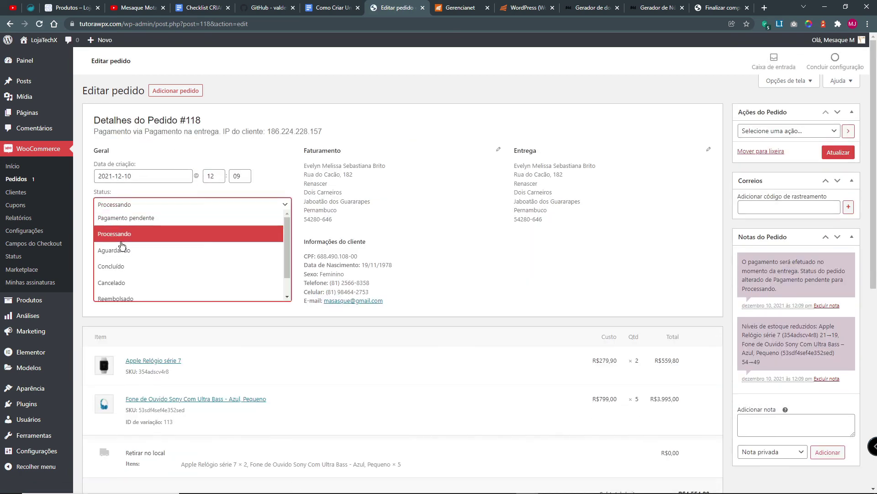
left_click(121, 250)
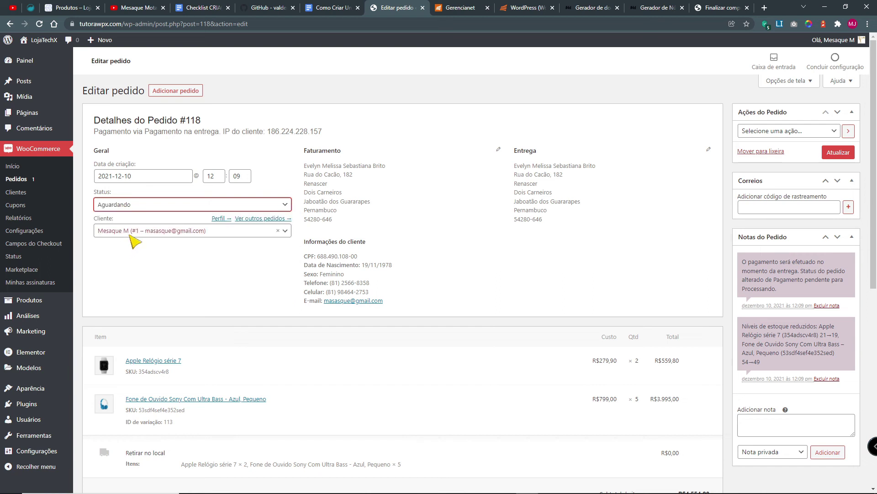
left_click(838, 153)
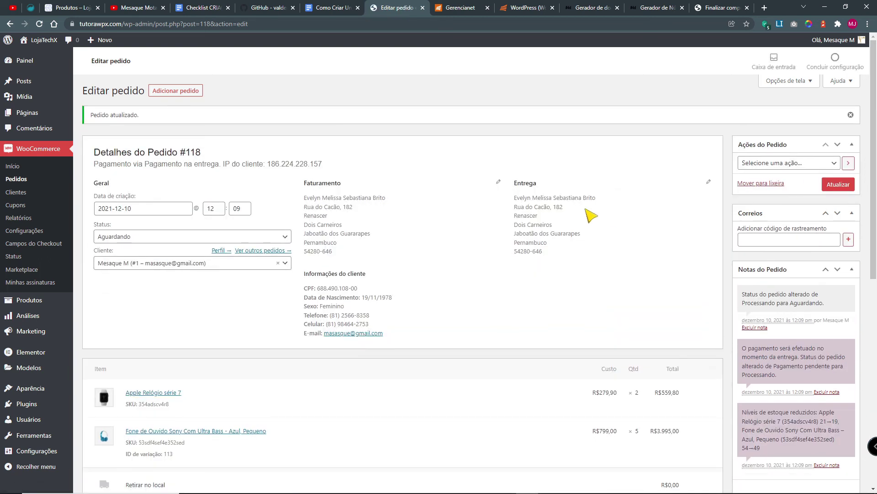
Step: Change order #118's status to Concluído and save it
left_click(108, 236)
left_click(112, 299)
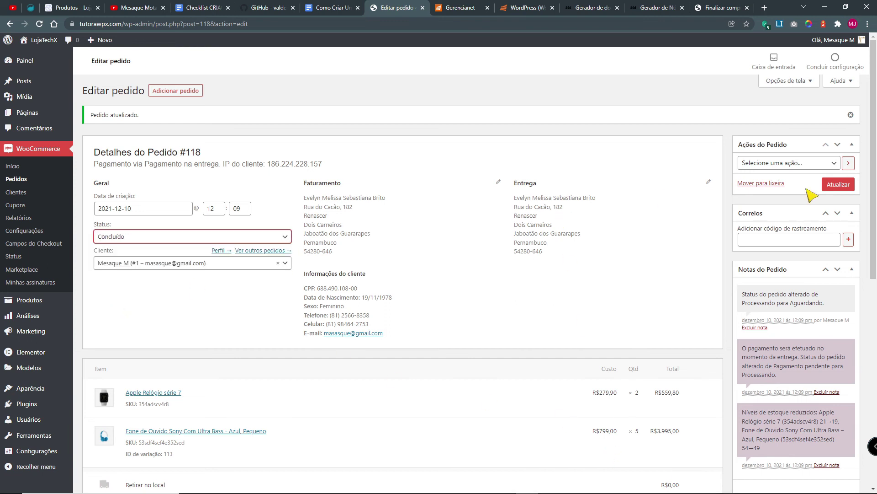
left_click(854, 186)
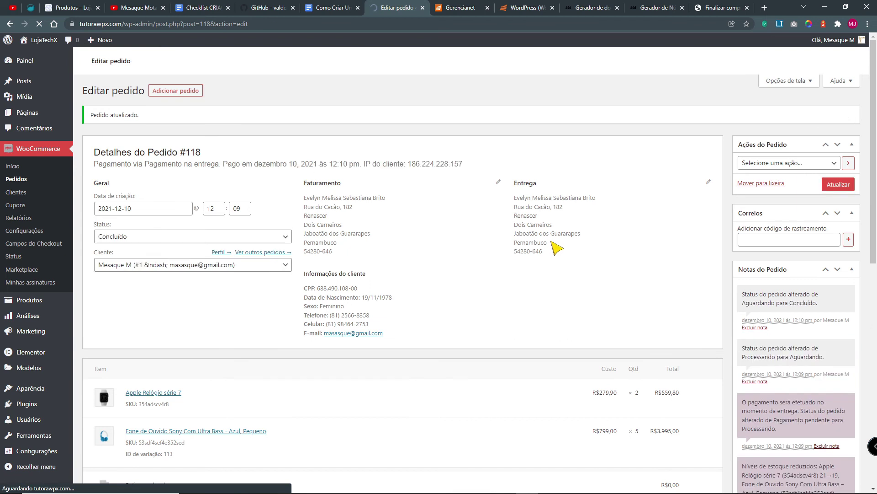
Step: Tick the four payment sub-items and Configurar método de pagamento in the checklist
left_click(329, 8)
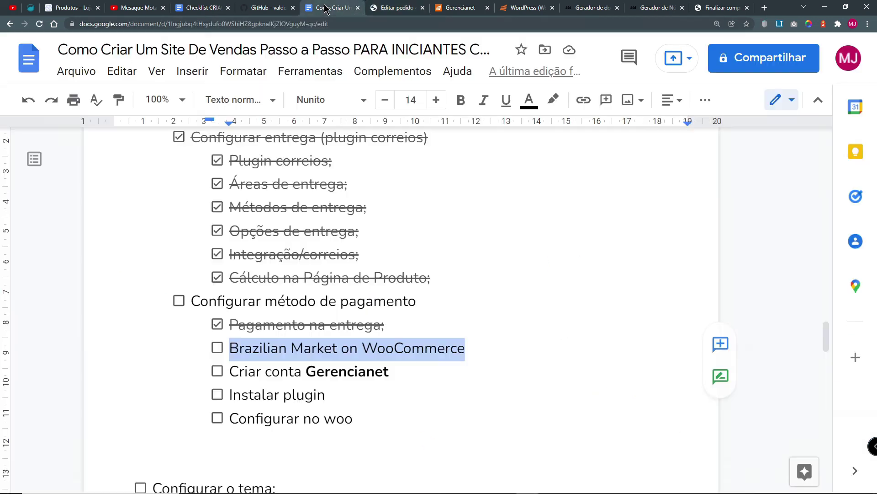
left_click(217, 348)
left_click(217, 371)
left_click(217, 394)
left_click(217, 418)
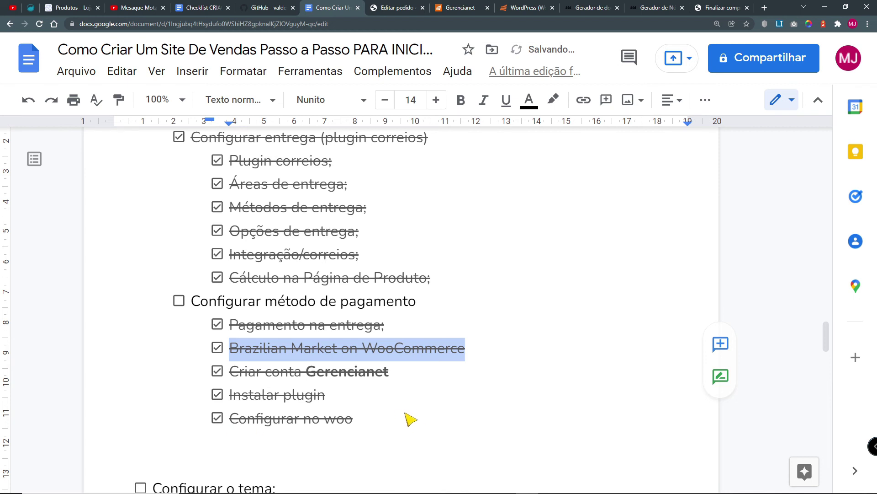
left_click(179, 300)
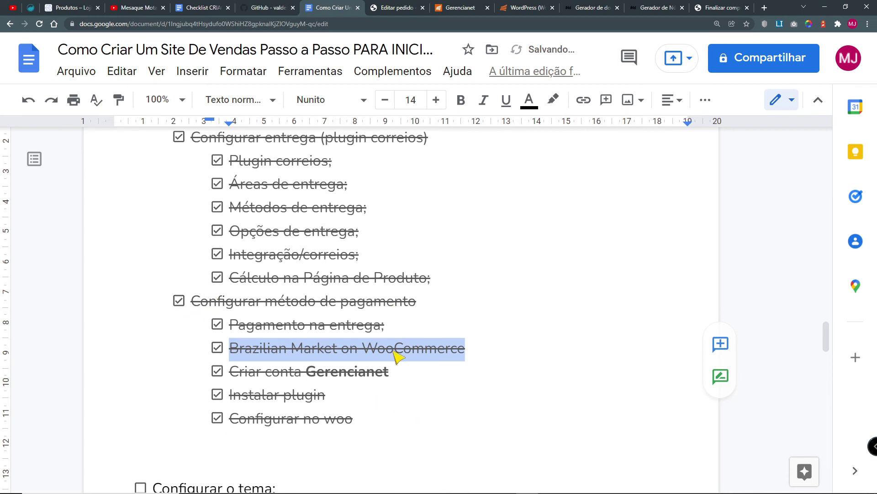
Step: Add Mercado Pago, Stripe, Picpay and PagSeguroUol as new checklist items
left_click(398, 421)
key("Return")
type("Mercado Pago")
key("Return")
type("Stripe")
key("Return")
type("Pic")
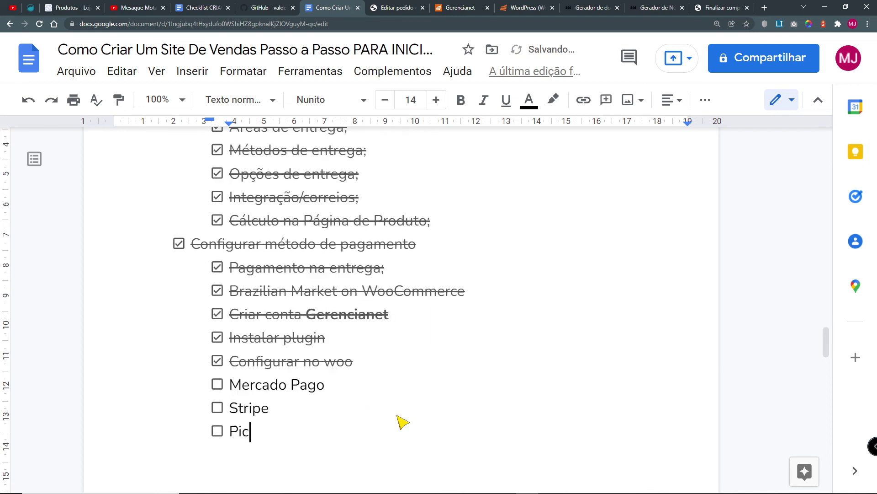
type("pay")
key("Return")
type("PagSeguroUol")
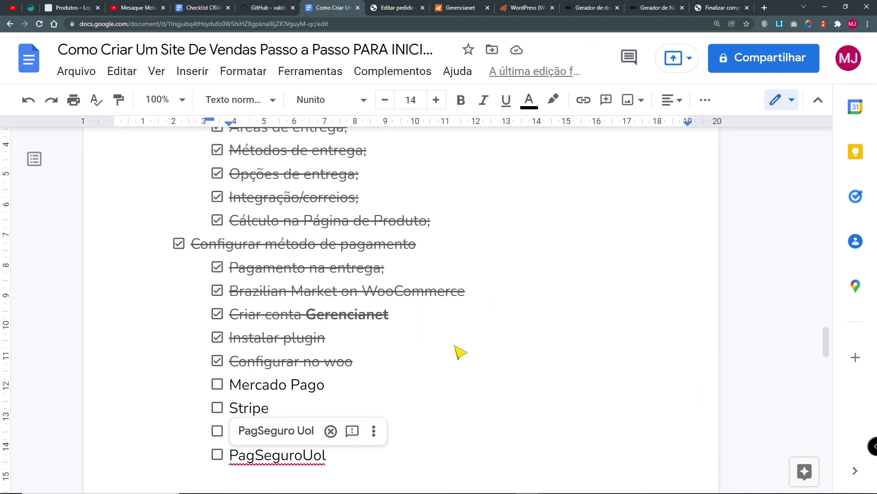
left_click(135, 7)
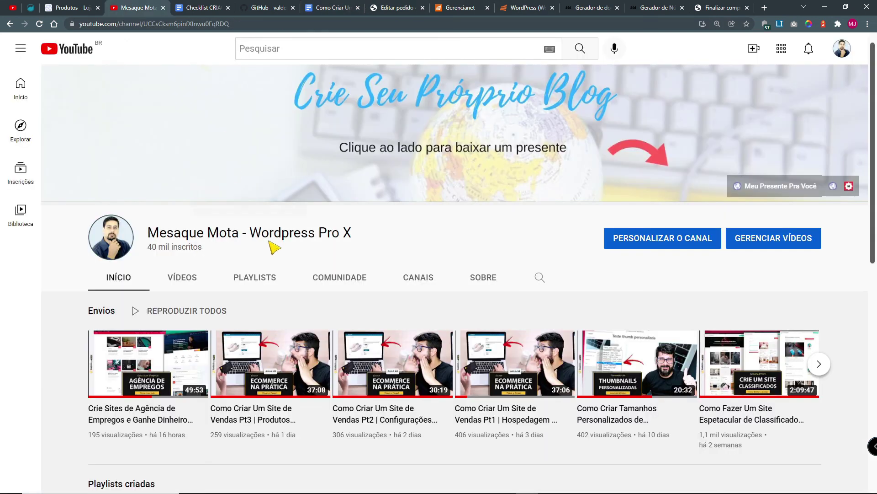
Step: Search the channel's videos for pagseguro and browse the results
left_click(539, 277)
type("pagseguro")
key("Return")
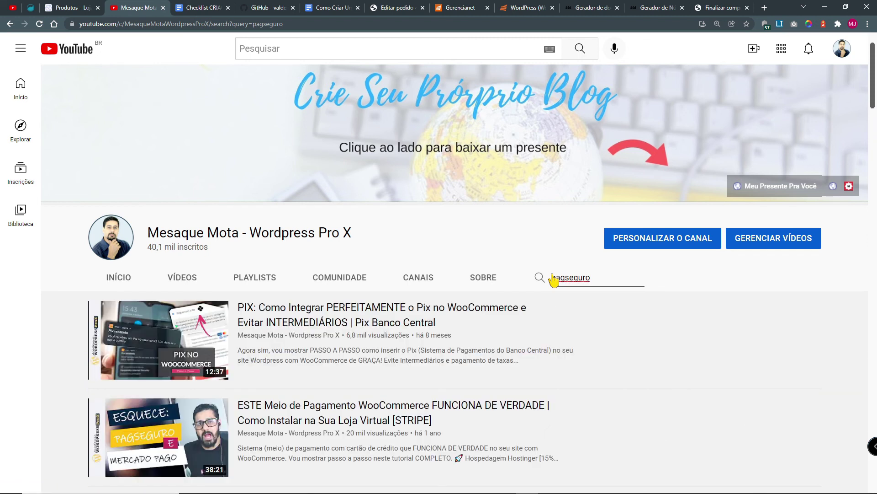
mouse_move(279, 321)
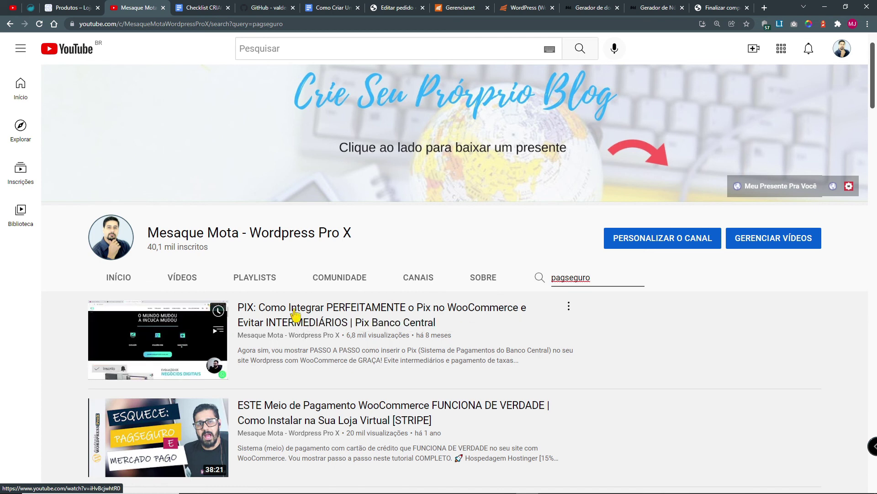
scroll(366, 317, "down", 3)
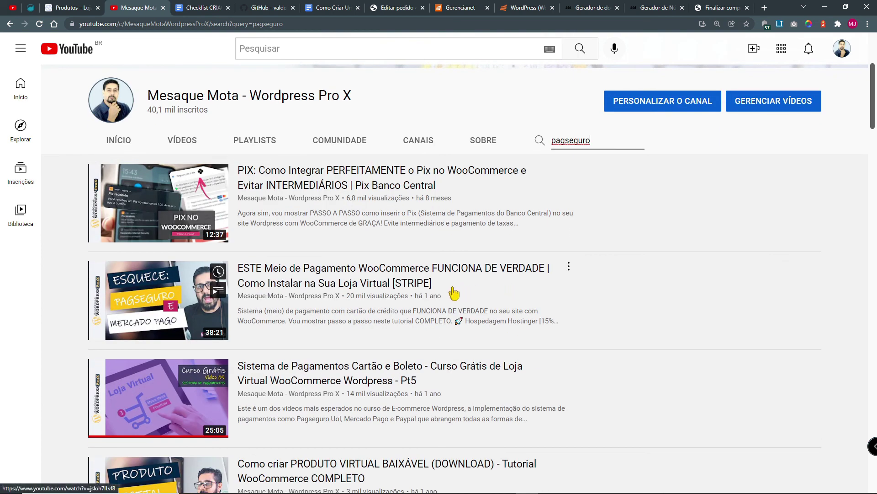
left_click(454, 292)
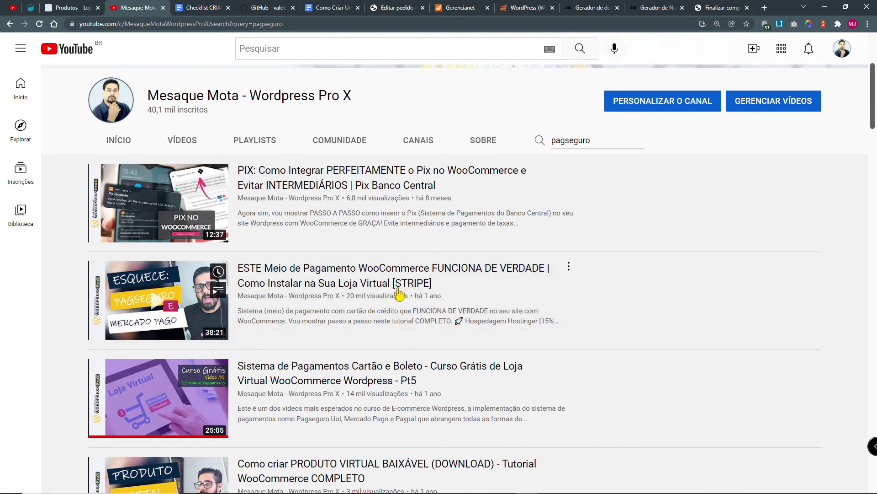
scroll(389, 295, "down", 2)
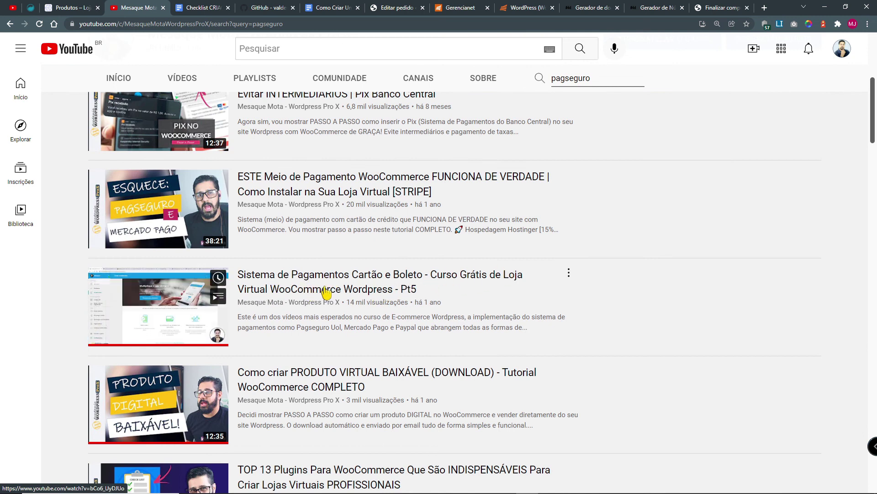
scroll(325, 292, "down", 2)
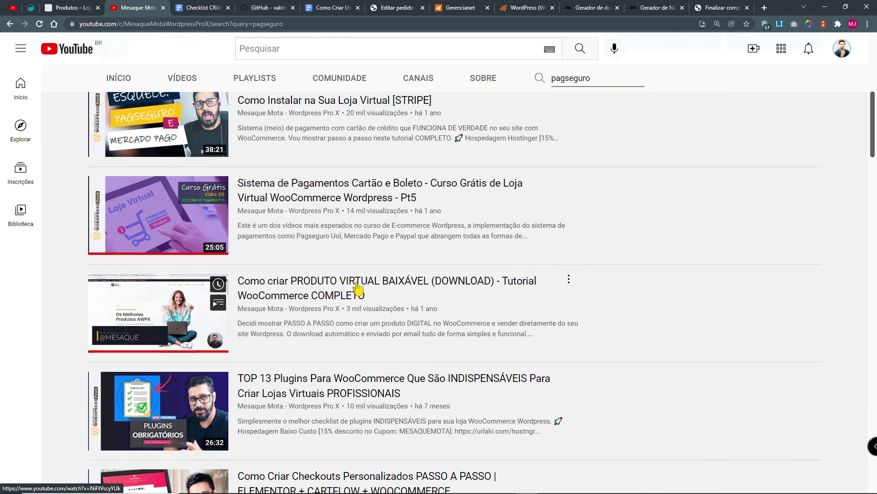
scroll(365, 289, "down", 2)
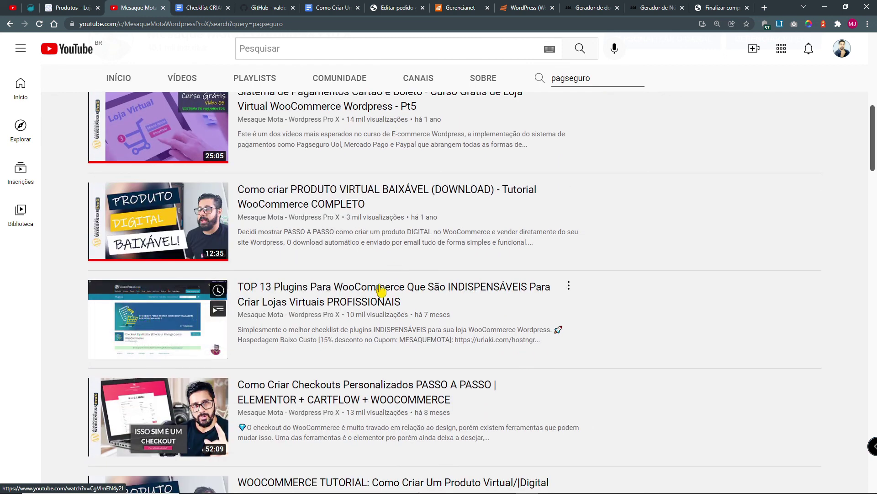
scroll(384, 333, "down", 2)
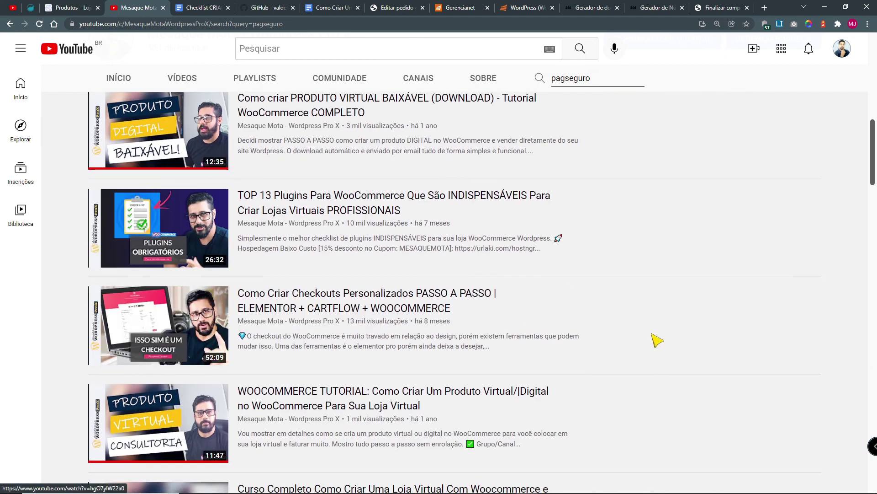
scroll(657, 341, "up", 12)
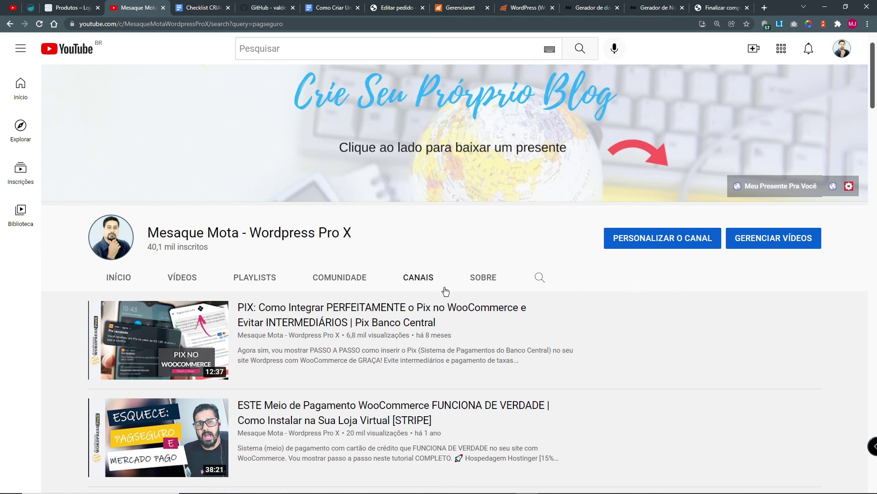
Step: Search the channel for pagamento and scroll through the payment tutorials
left_click(539, 278)
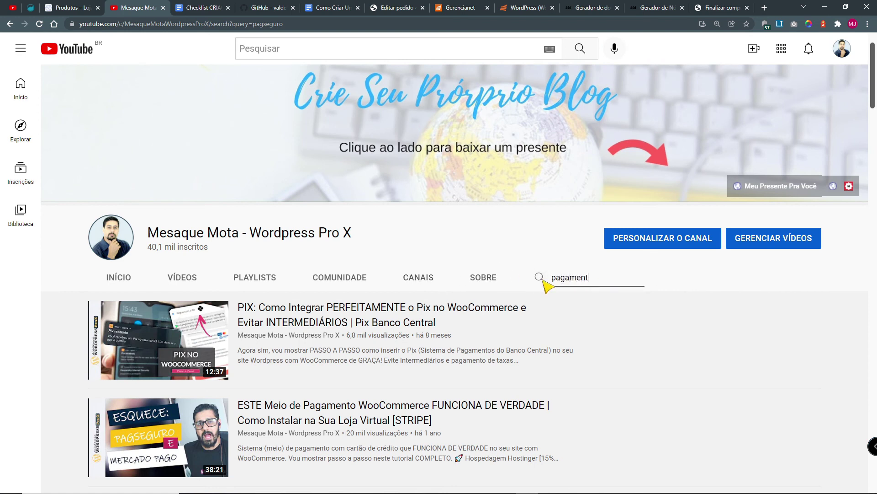
key("Return")
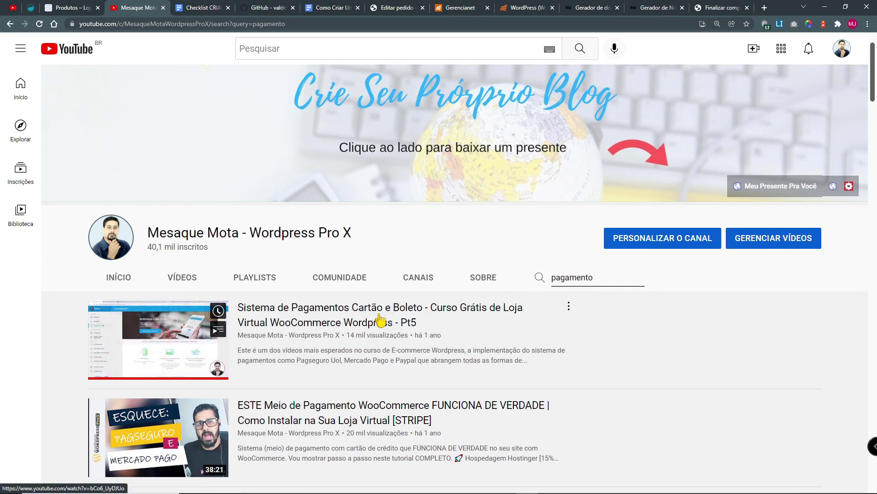
scroll(390, 319, "down", 4)
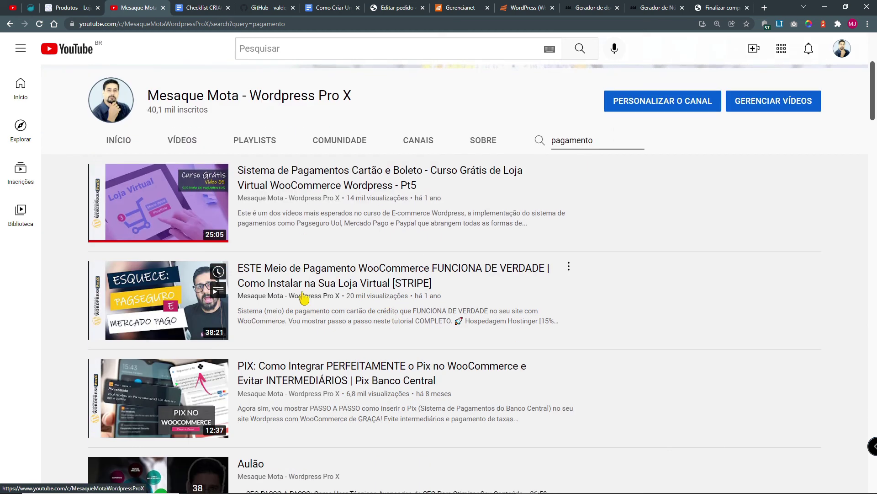
scroll(305, 283, "down", 3)
scroll(321, 259, "down", 4)
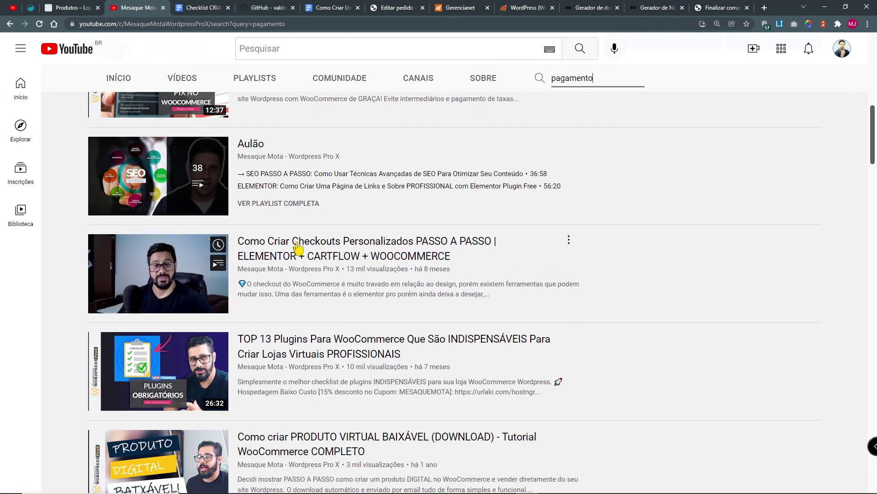
scroll(461, 379, "down", 5)
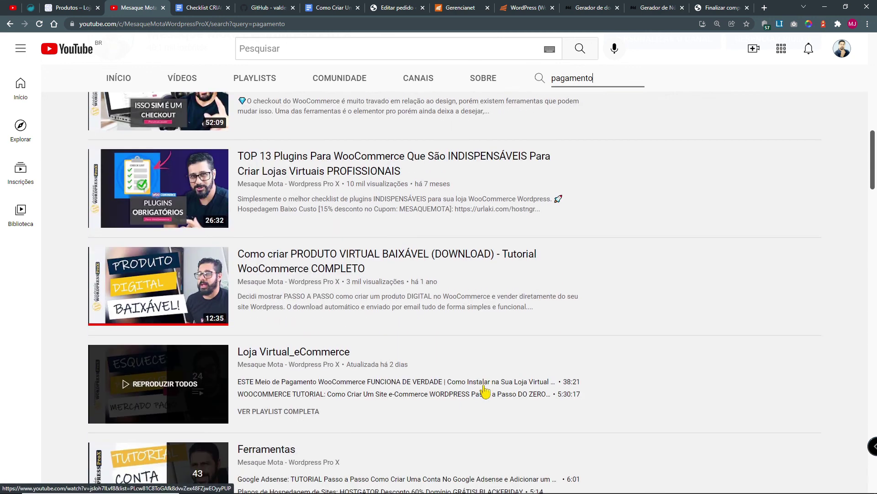